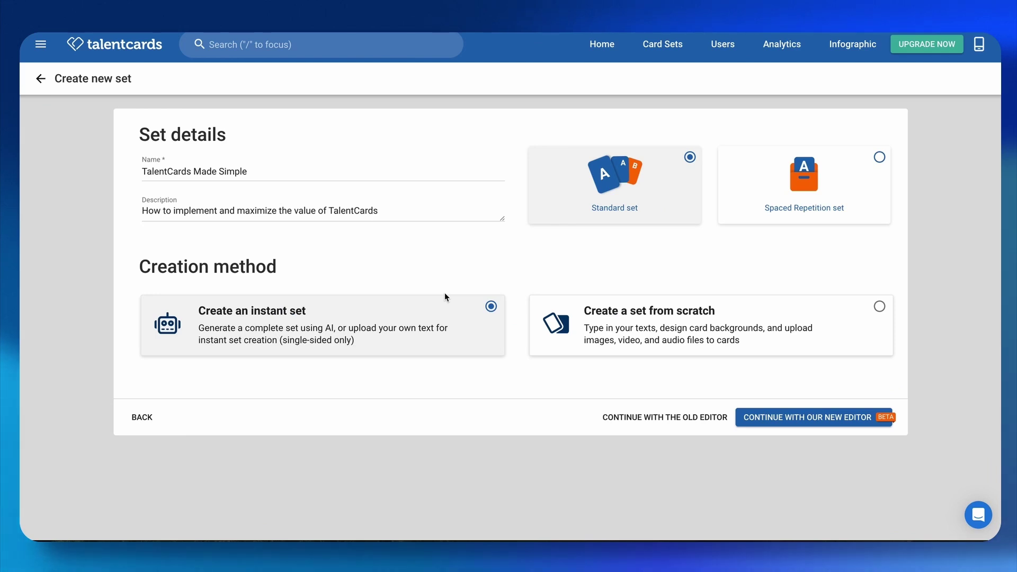
# Continue with the standard instant set in the new editor and generate AI cards on the topic "TalentCards Made Simple".
pyautogui.moveTo(676, 203)
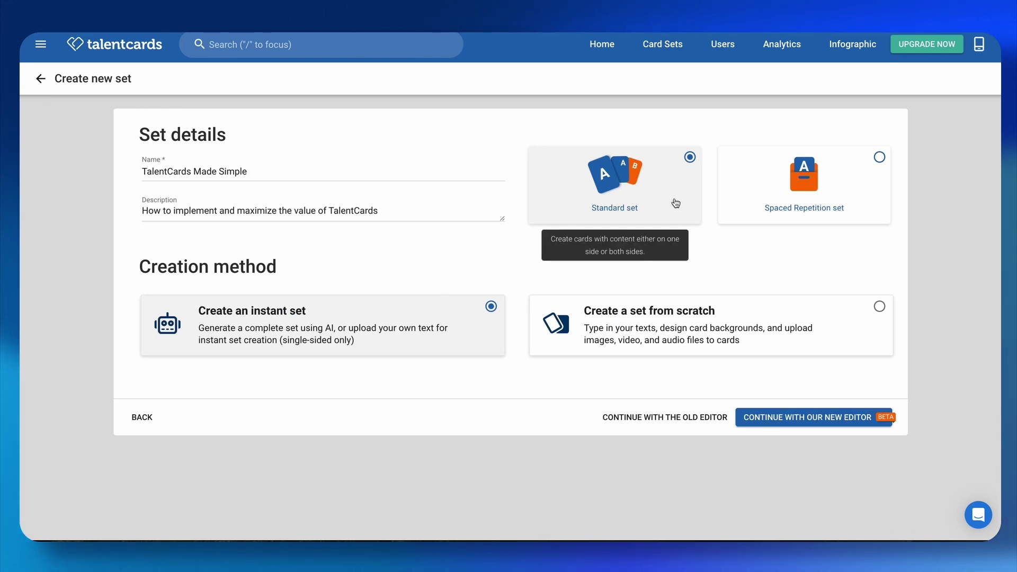
pyautogui.moveTo(812, 177)
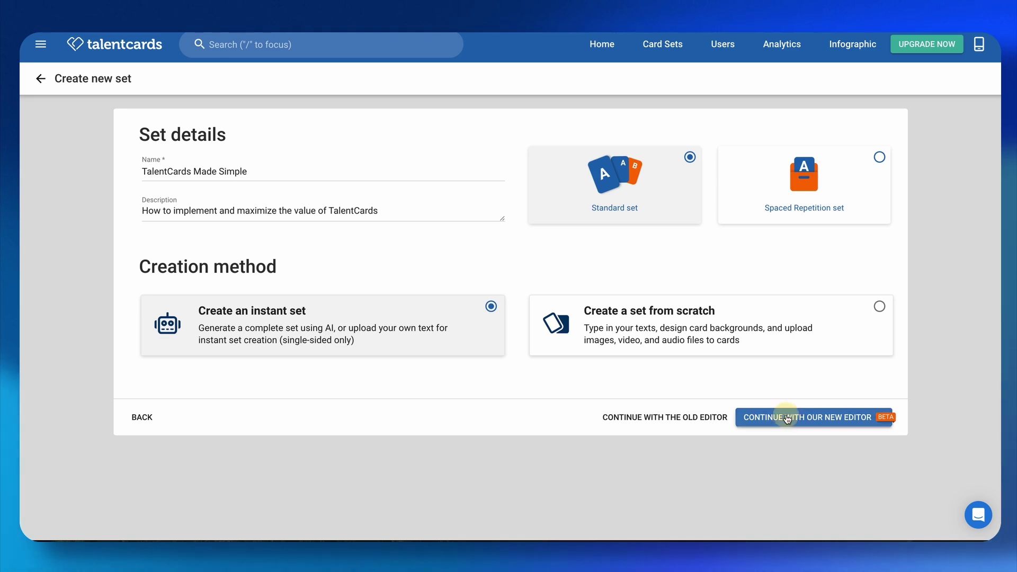
pyautogui.click(787, 418)
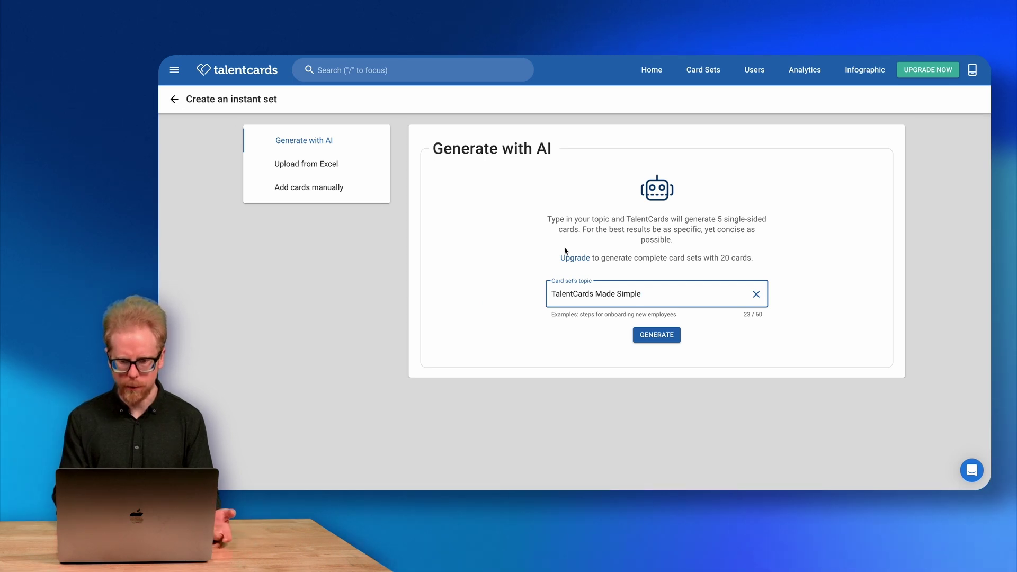
pyautogui.click(669, 335)
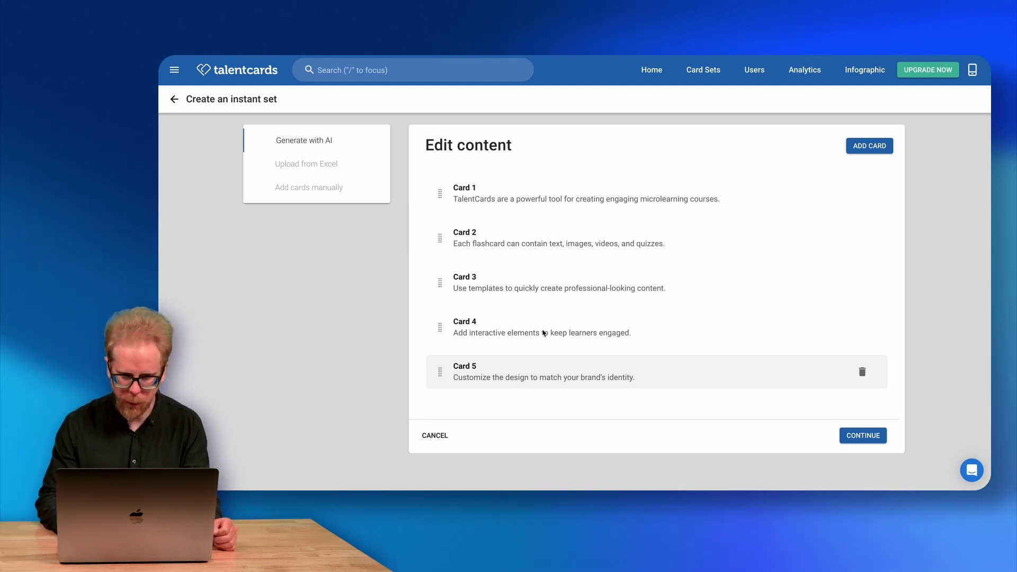
# Add two cards reading "Cards = Individual learning unites" and "Card Sets = your courses".
pyautogui.click(874, 151)
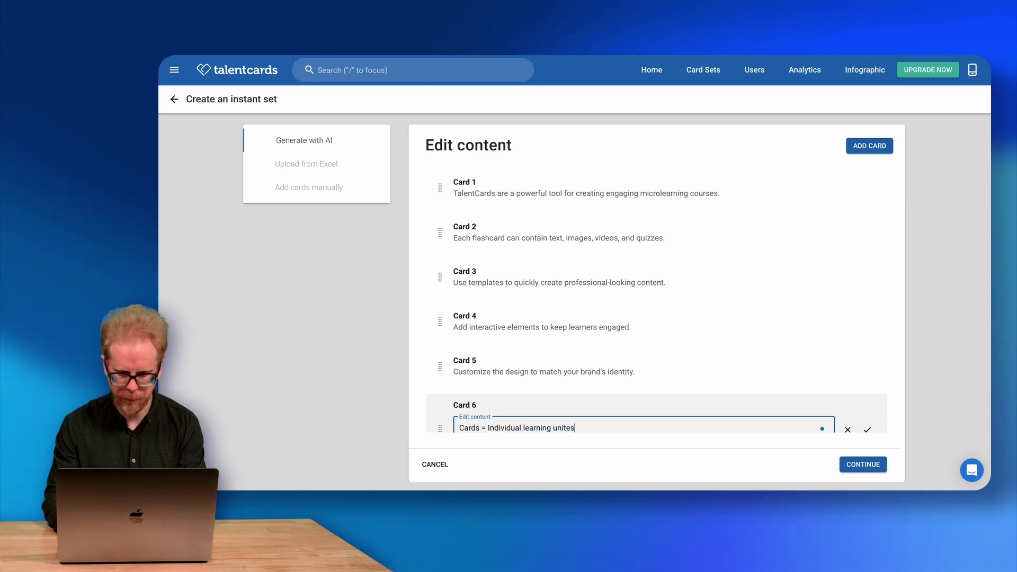
pyautogui.press('Return')
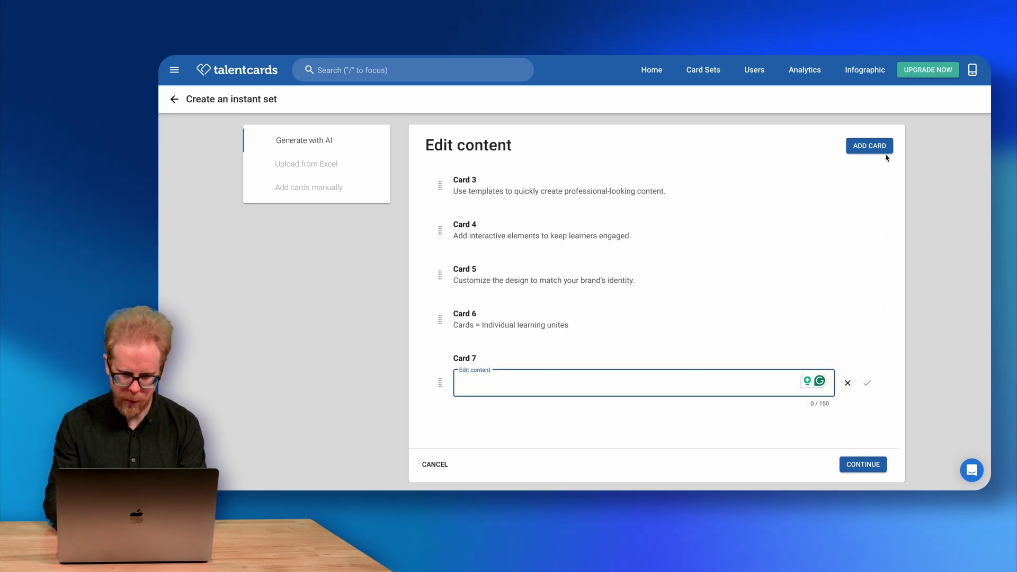
pyautogui.write('Card Sets = your courses')
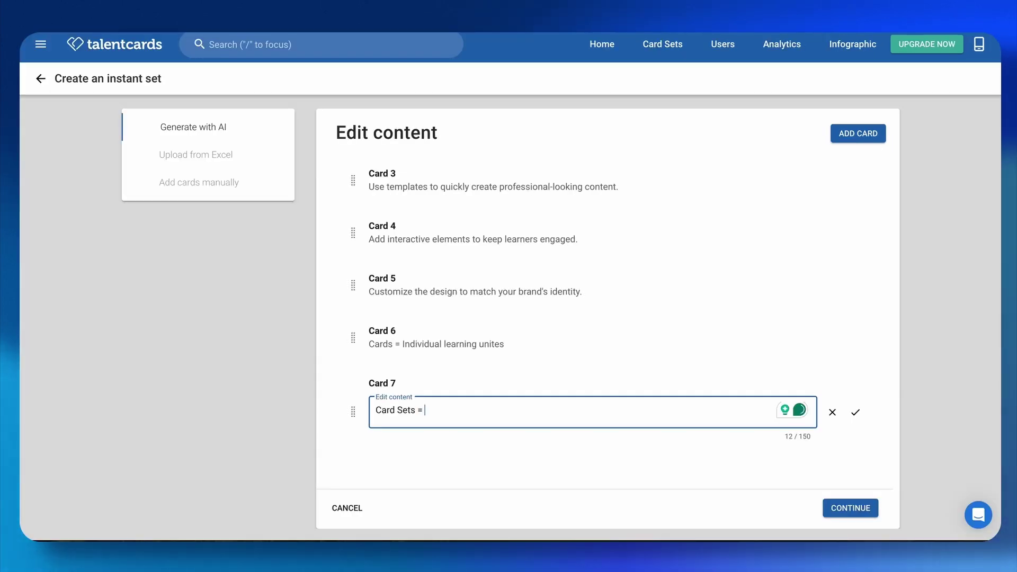
pyautogui.press('Return')
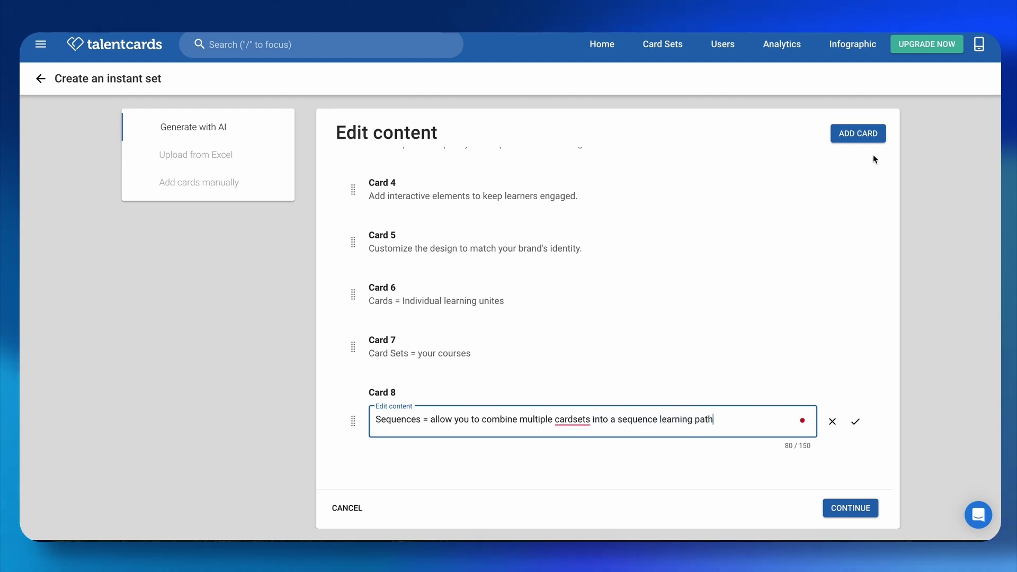
# Finish the eighth card as "Sequences = allow you to combine multiple card sets into a sequence learning path", correcting the spelling of "cardsets".
pyautogui.click(576, 420)
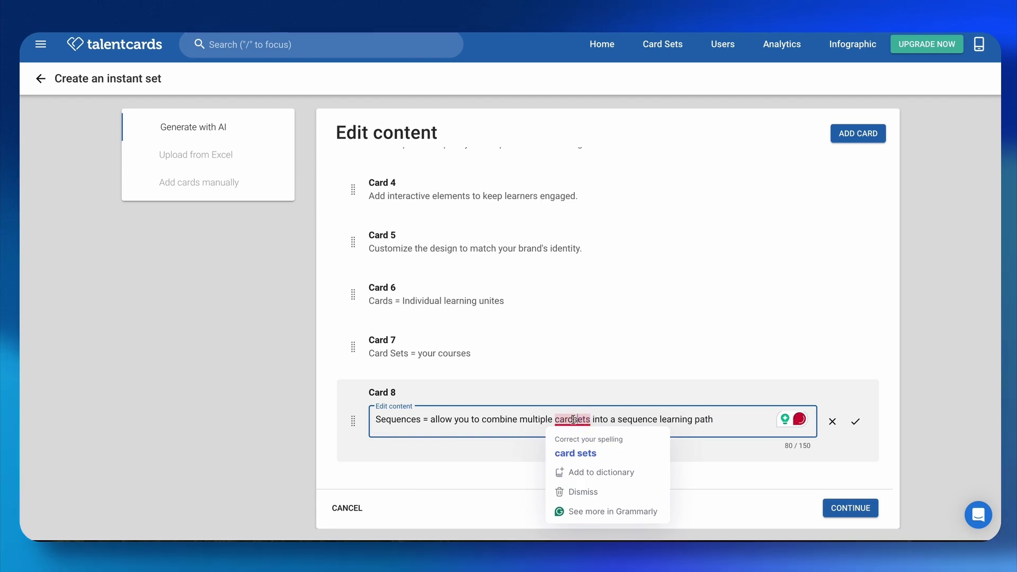
pyautogui.click(575, 452)
pyautogui.click(855, 423)
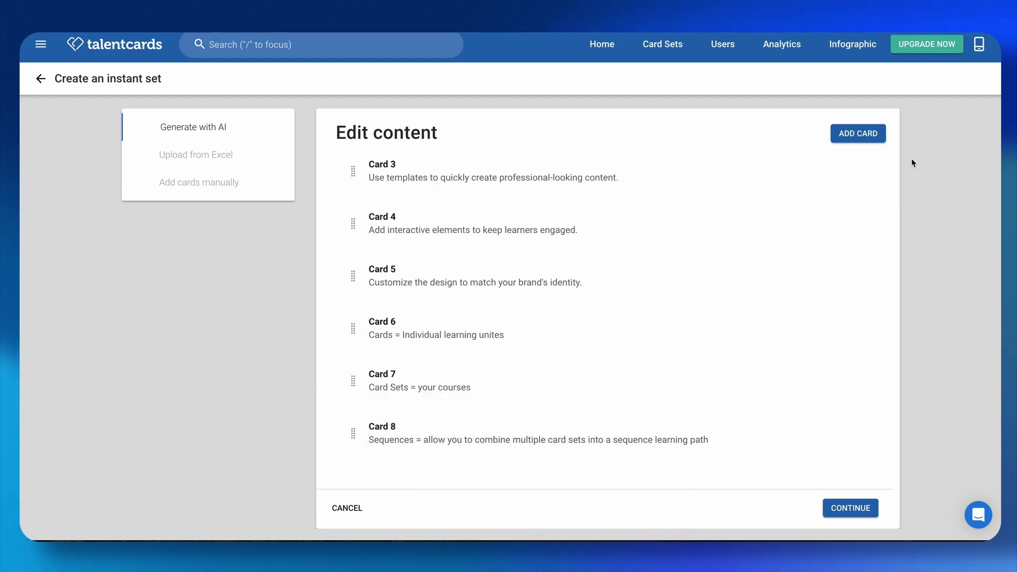
# Add a ninth card reading "TalentCards AI makes building courses in TalentCards faster".
pyautogui.click(858, 134)
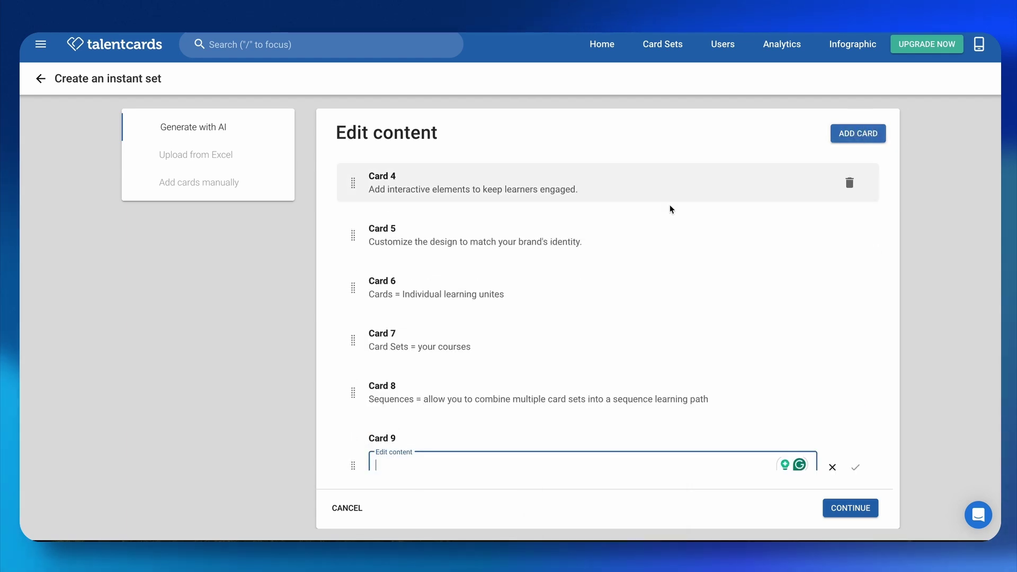
pyautogui.scroll(-1, 670, 207)
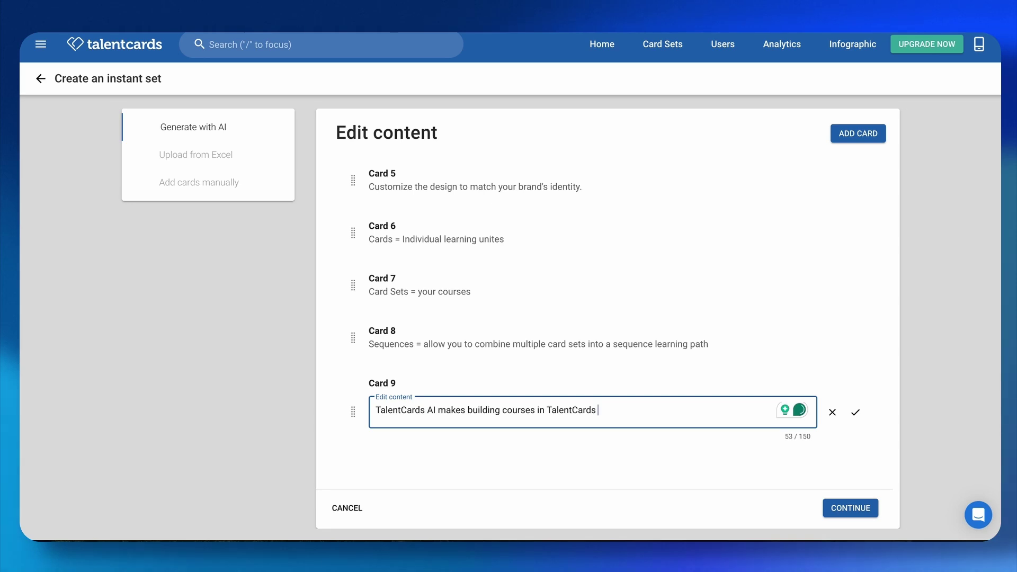
pyautogui.write('er')
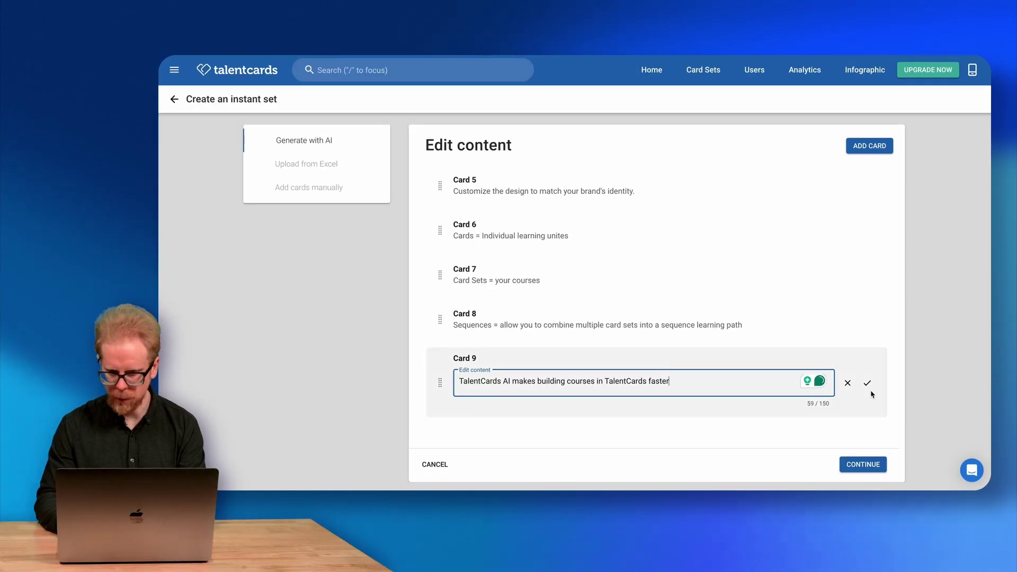
pyautogui.click(855, 412)
# Reorder the cards so the Cards, Card Sets and Sequences definitions take positions 2, 3 and 4.
pyautogui.scroll(3, 545, 308)
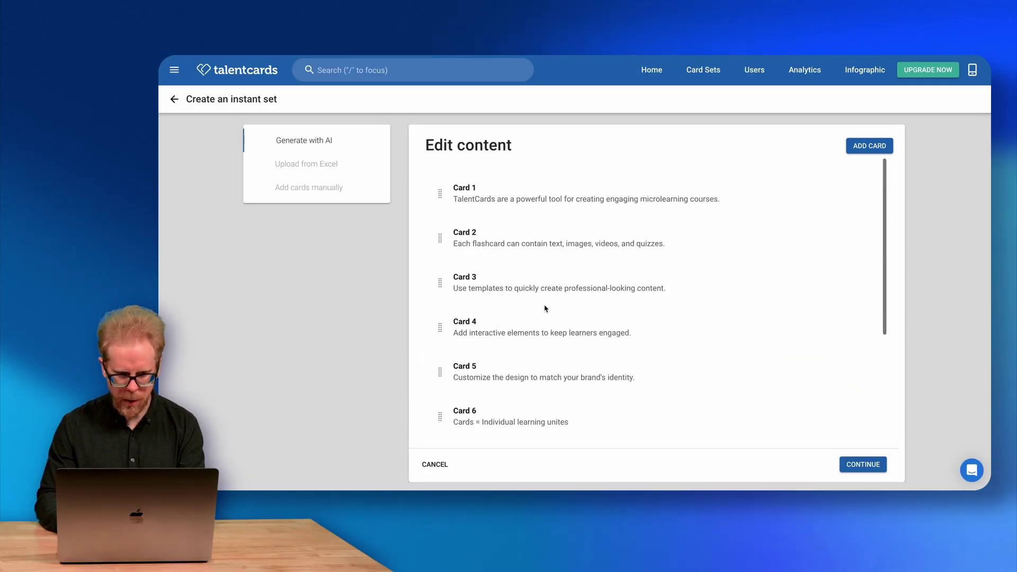
pyautogui.scroll(-2, 544, 308)
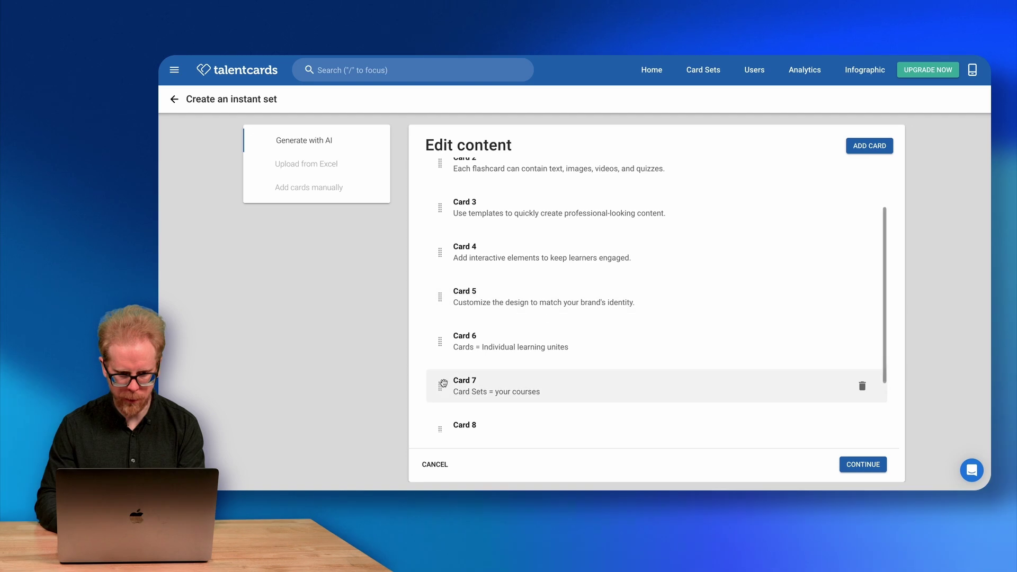
pyautogui.moveTo(439, 386); pyautogui.dragTo(438, 221)
pyautogui.scroll(-3, 482, 295)
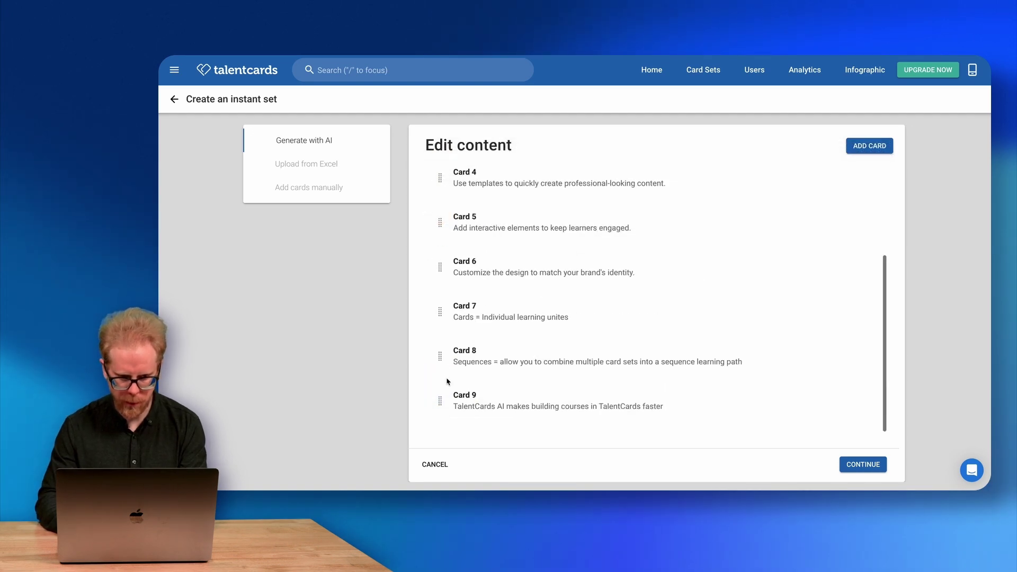
pyautogui.moveTo(439, 312); pyautogui.dragTo(439, 245)
pyautogui.moveTo(438, 330); pyautogui.dragTo(439, 283)
pyautogui.scroll(-3, 445, 328)
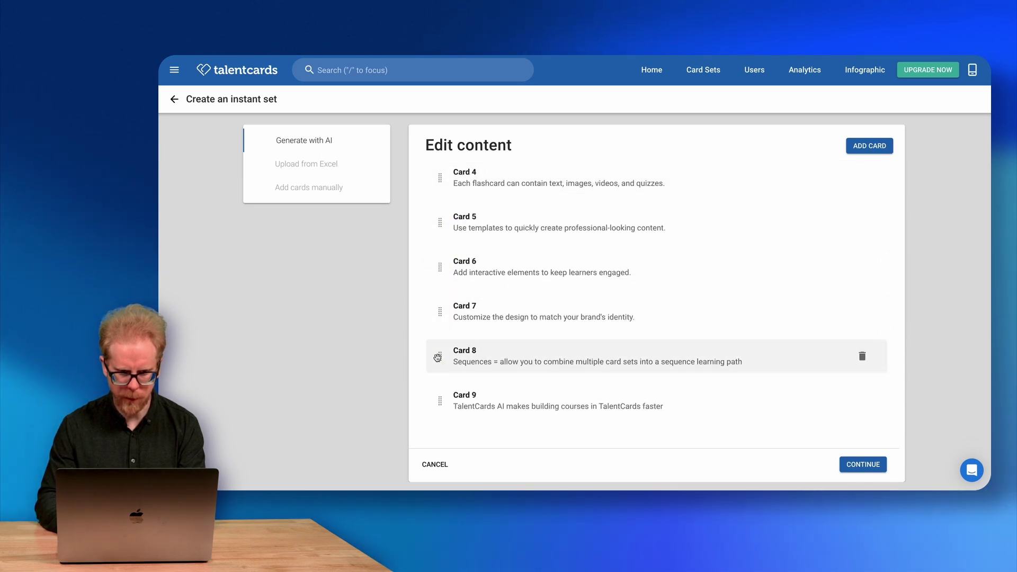
pyautogui.moveTo(437, 357); pyautogui.dragTo(438, 177)
pyautogui.scroll(3, 455, 196)
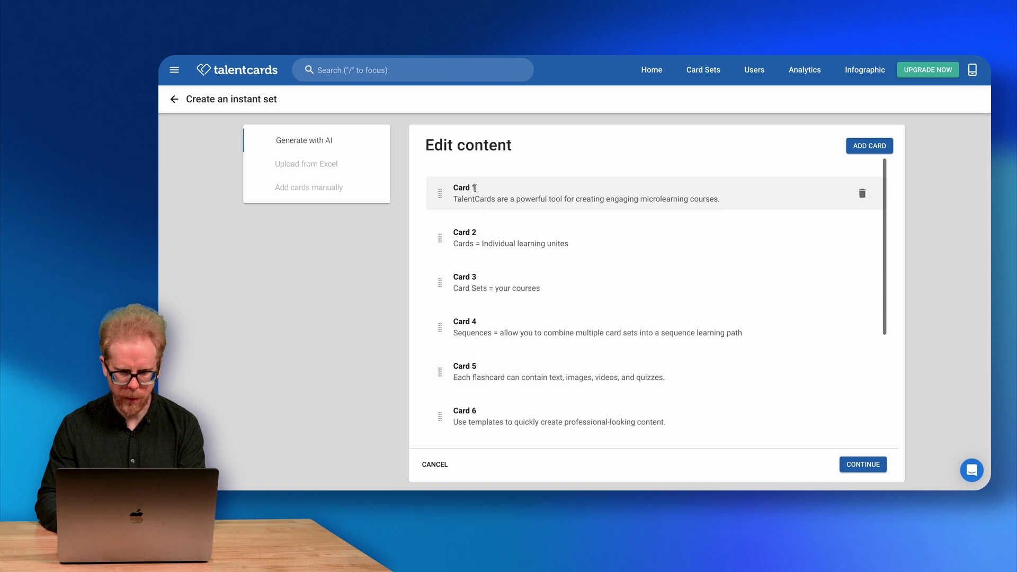
# Move the "TalentCards AI makes building courses" card to position 6, directly after the flashcard content card.
pyautogui.scroll(-3, 468, 332)
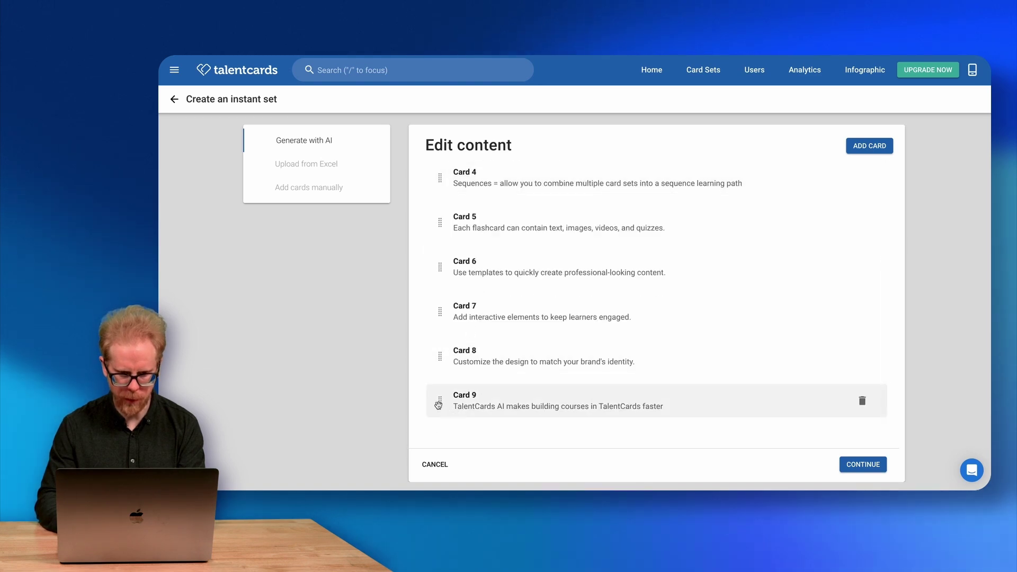
pyautogui.moveTo(438, 405); pyautogui.dragTo(437, 283)
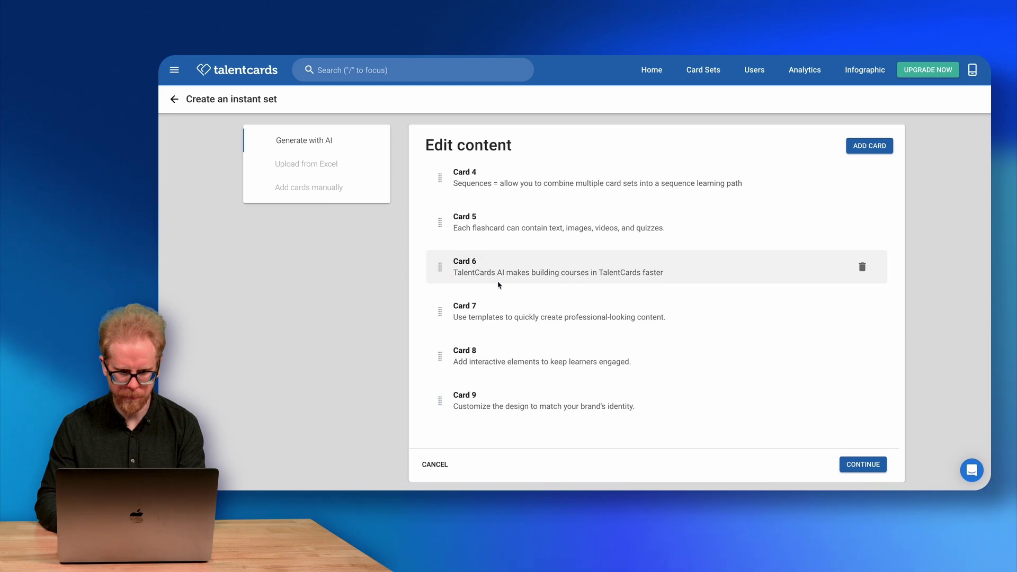
pyautogui.scroll(3, 498, 285)
pyautogui.scroll(-3, 472, 286)
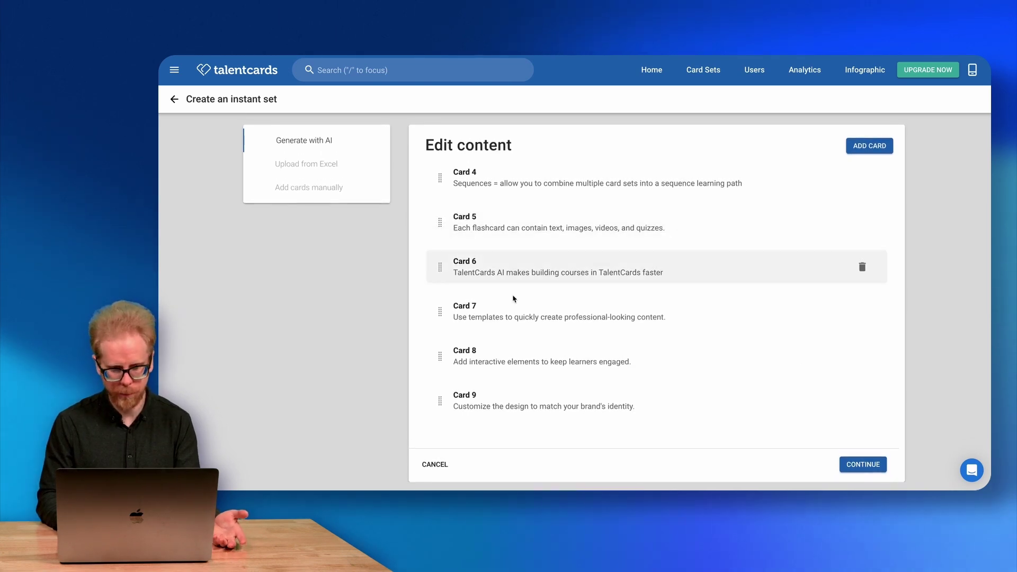
pyautogui.scroll(3, 513, 299)
# Add an AI-generated quiz and AI-generated background images to the card set, and acknowledge the image review notice.
pyautogui.click(863, 464)
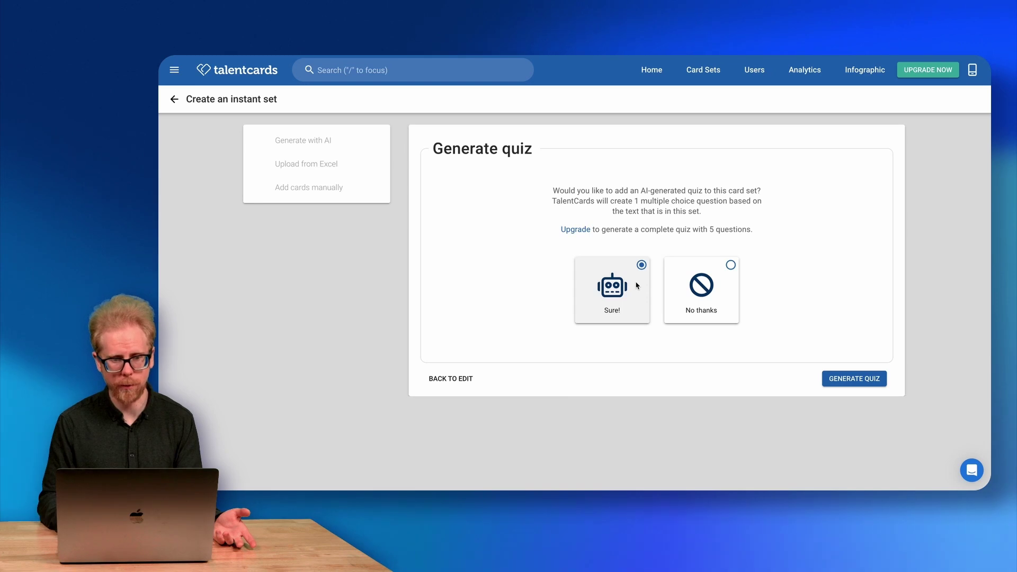
pyautogui.click(858, 382)
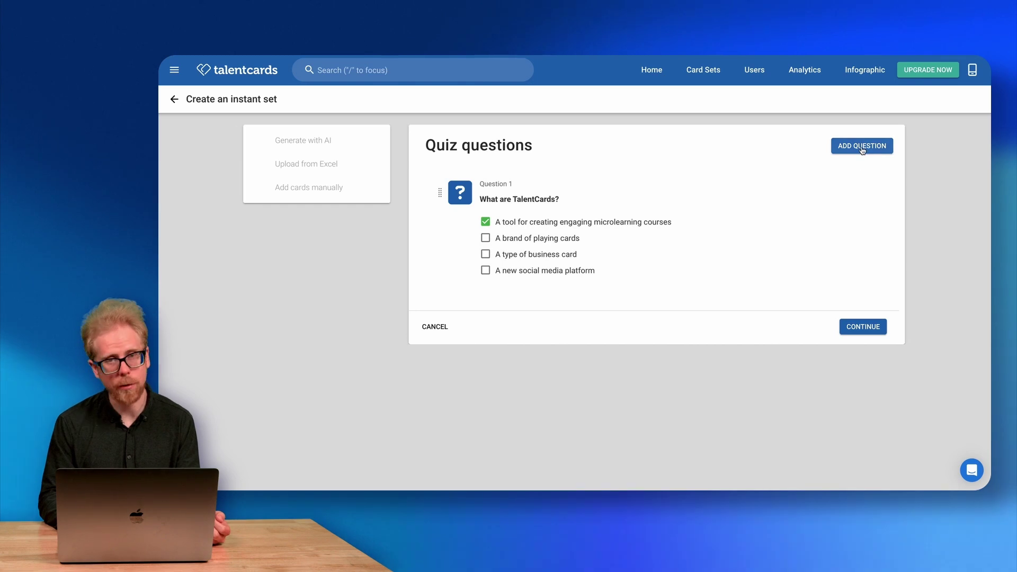
pyautogui.click(863, 327)
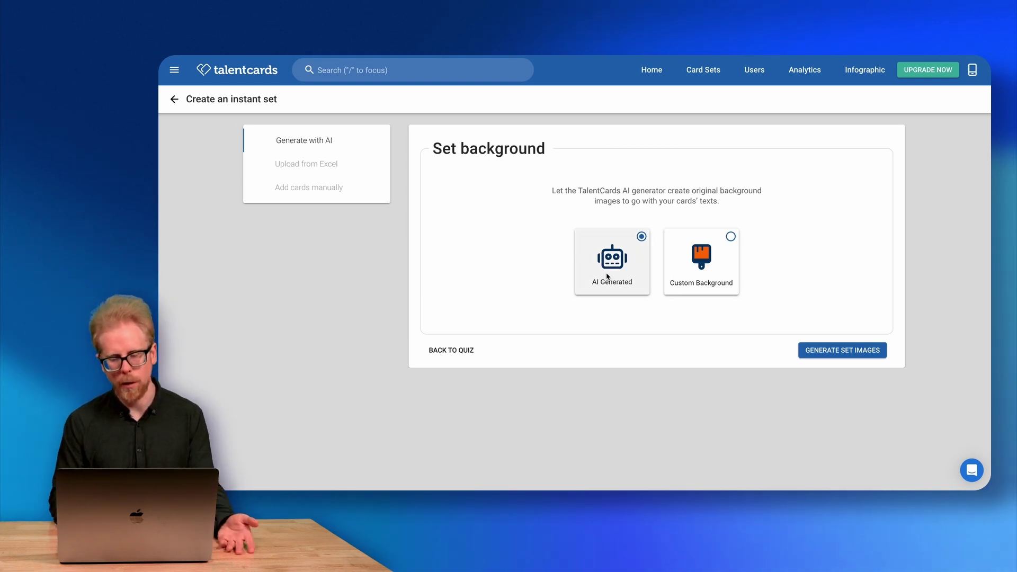
pyautogui.click(846, 349)
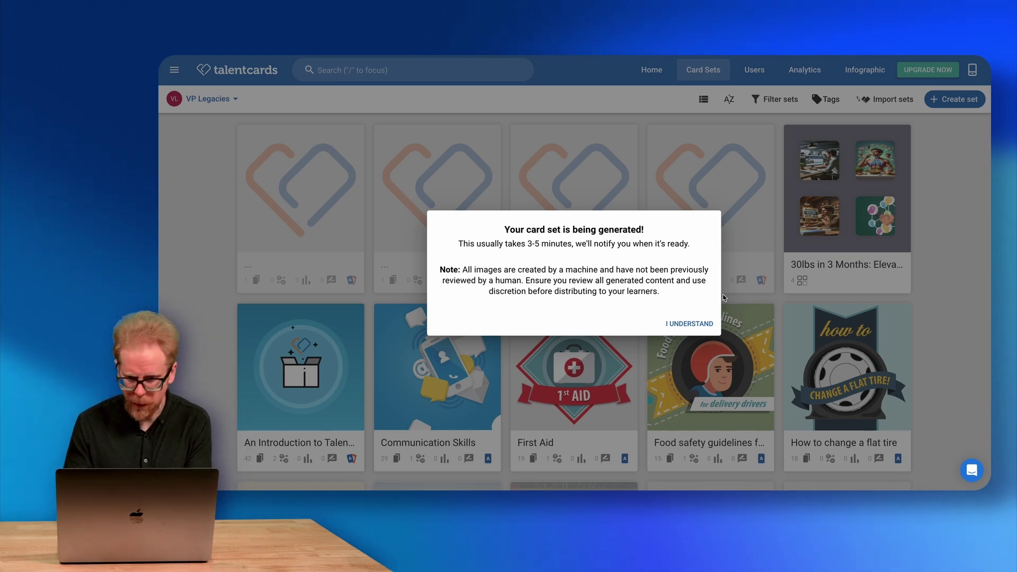
pyautogui.click(698, 326)
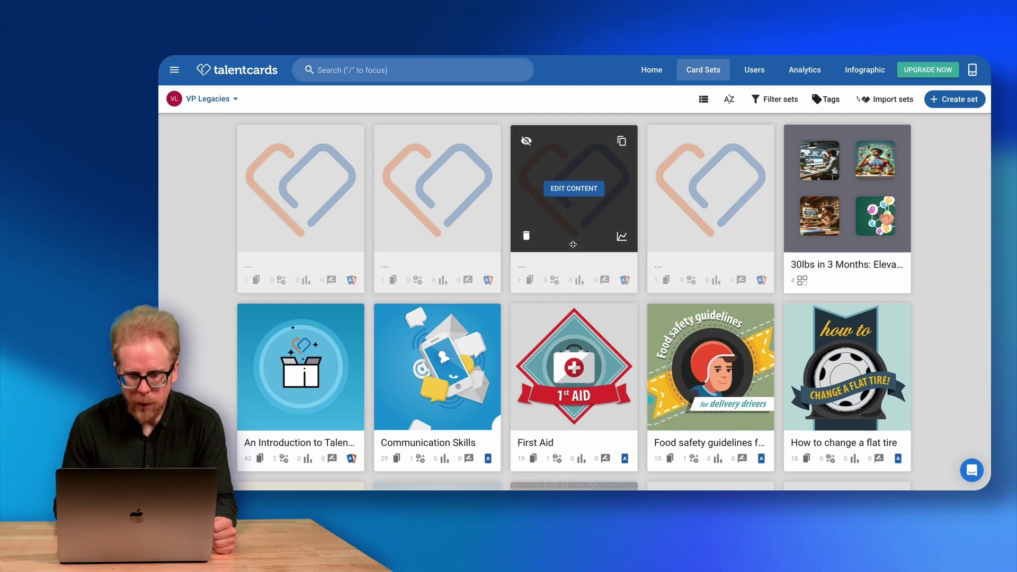
# Add the First Aid card set to the "30lbs in 3 Months" sequence.
pyautogui.scroll(-3, 572, 222)
pyautogui.scroll(3, 847, 238)
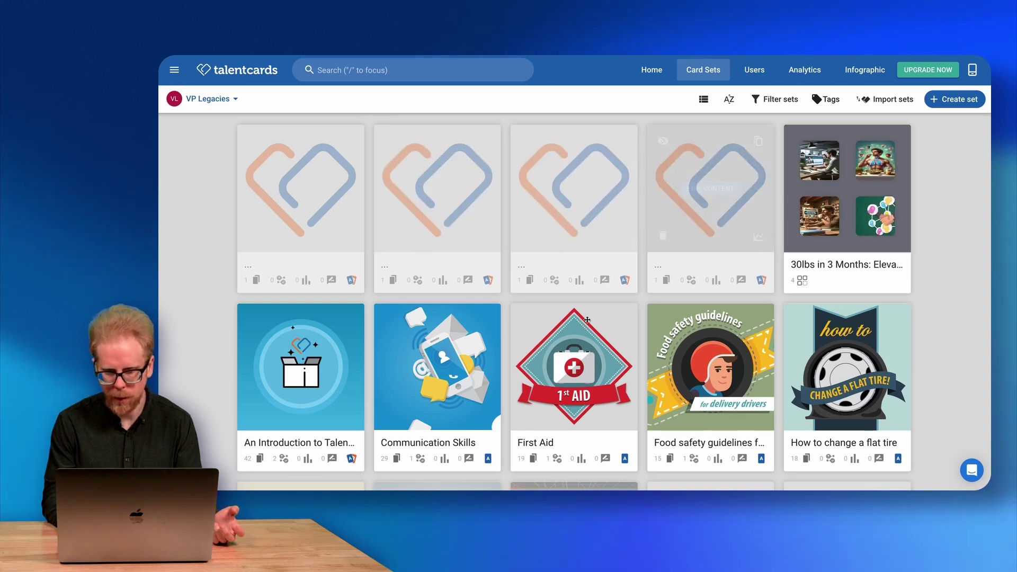
pyautogui.scroll(-3, 587, 319)
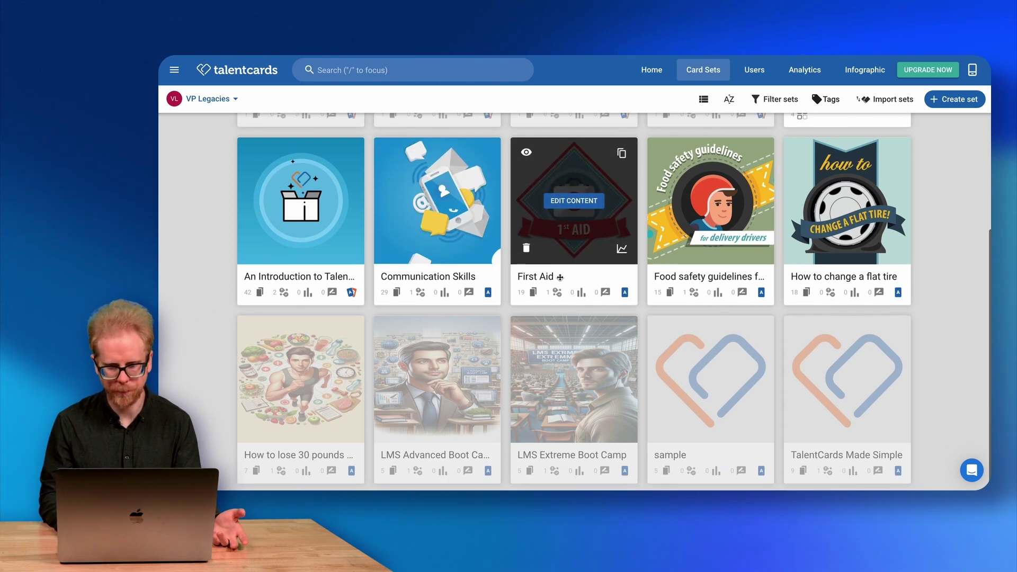
pyautogui.scroll(3, 560, 280)
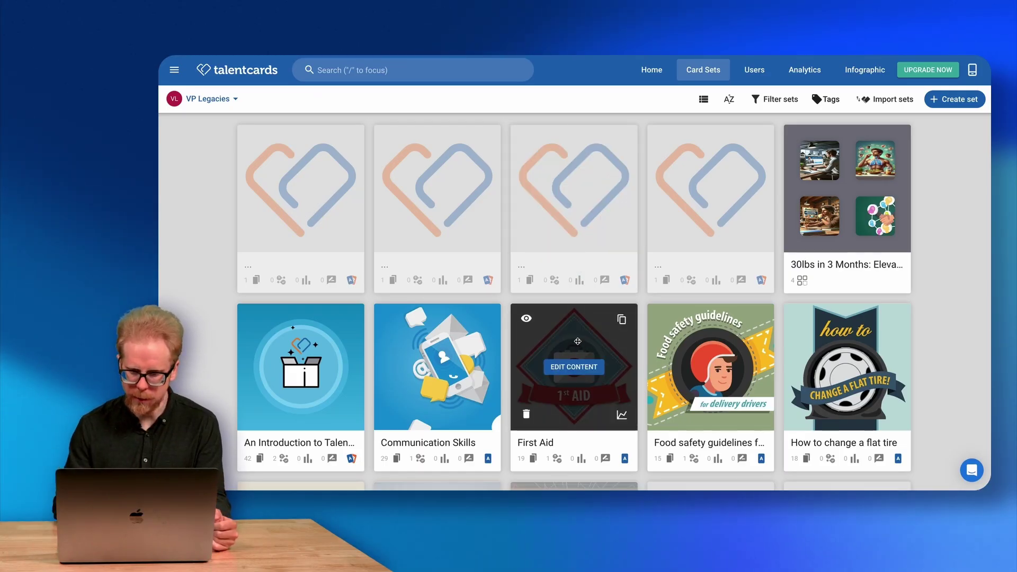
pyautogui.moveTo(578, 341); pyautogui.dragTo(440, 411)
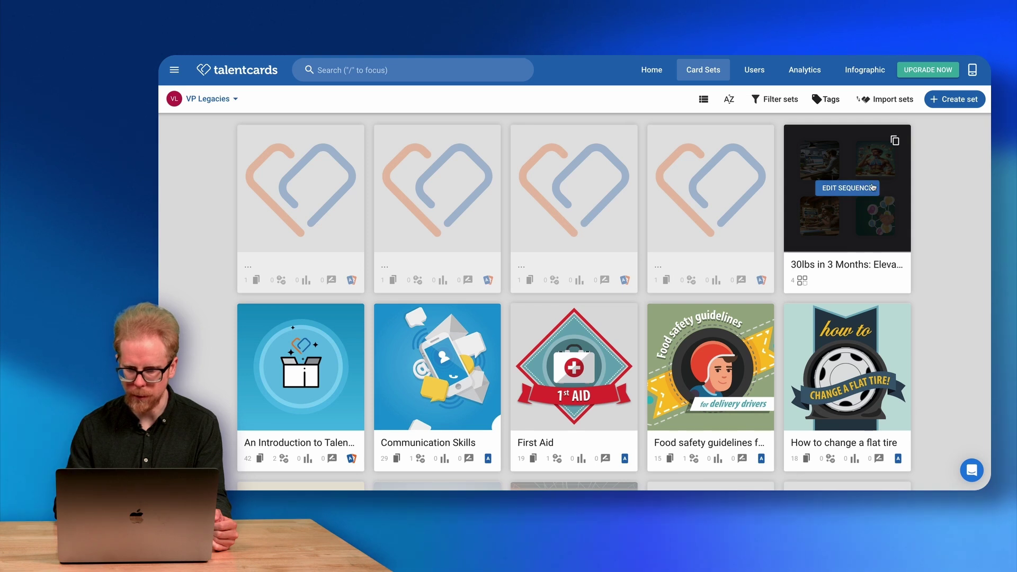
pyautogui.moveTo(568, 363); pyautogui.dragTo(839, 186)
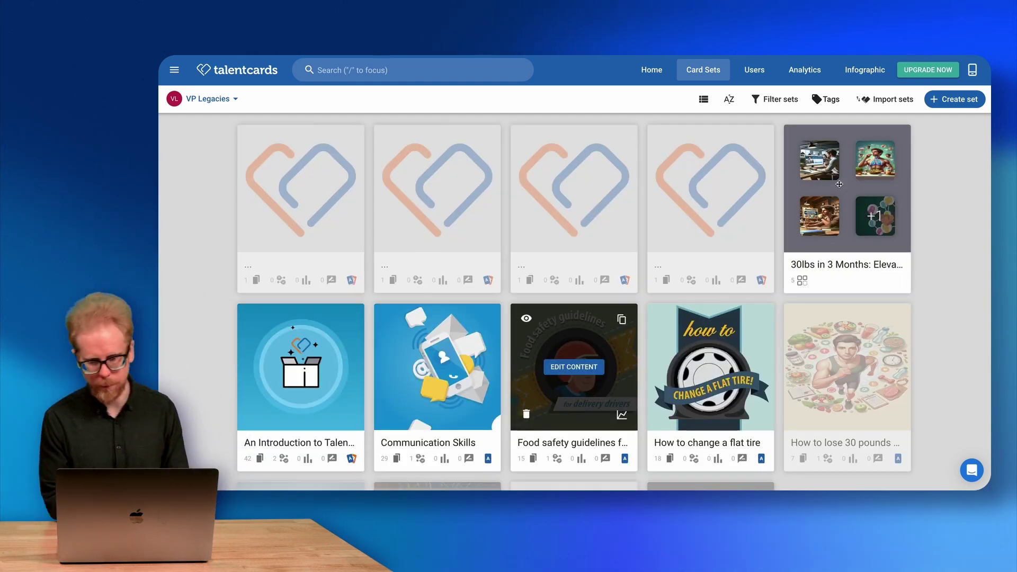
# Open the "30lbs in 3 Months" sequence and review the order of its card sets.
pyautogui.moveTo(872, 222)
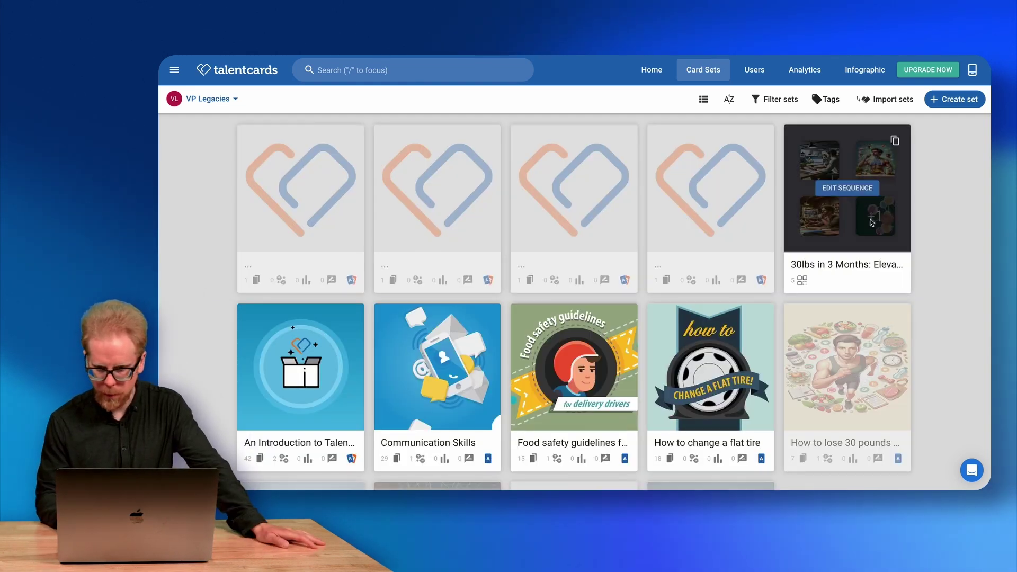
pyautogui.click(849, 190)
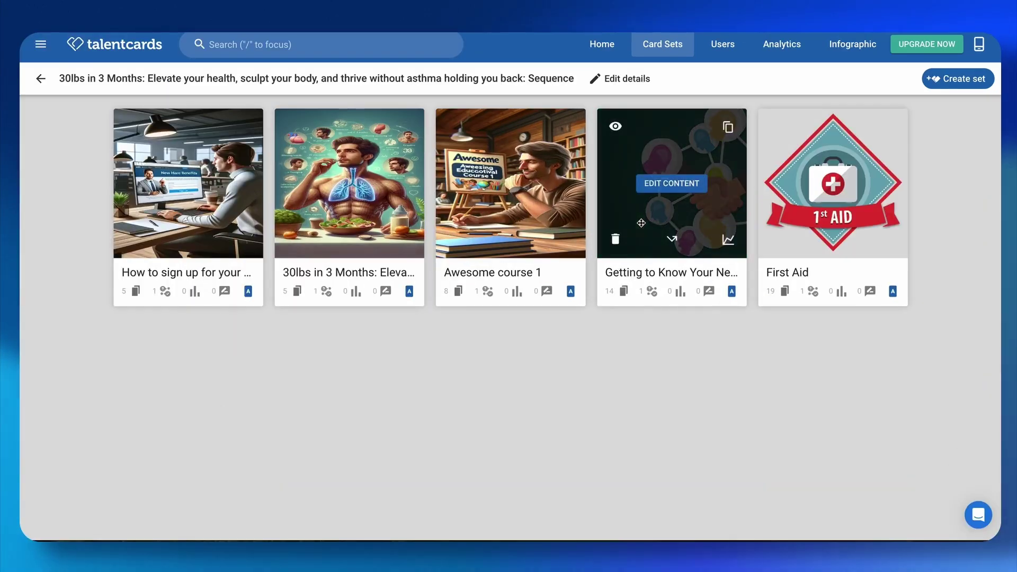
pyautogui.moveTo(165, 222)
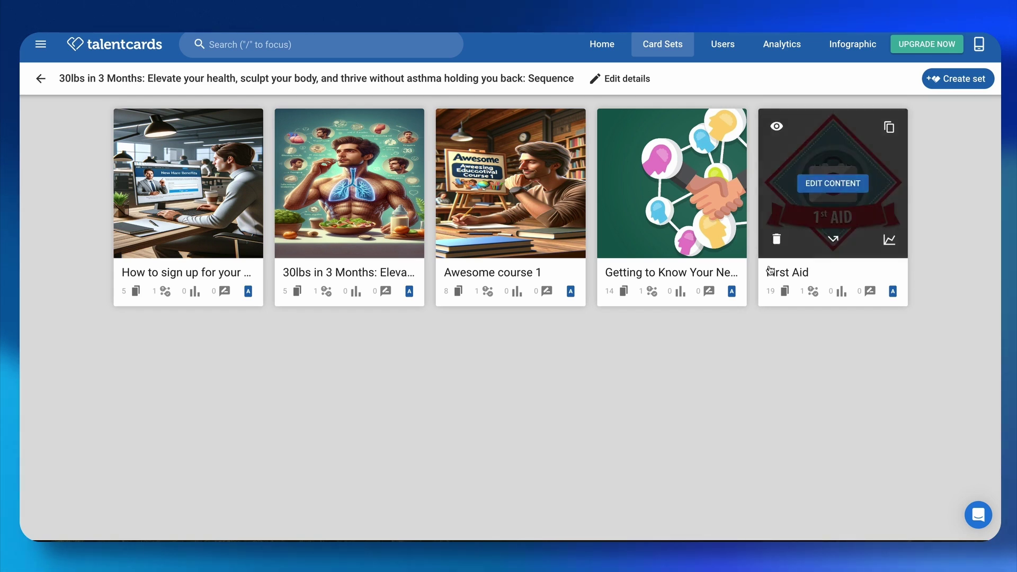
pyautogui.moveTo(211, 189)
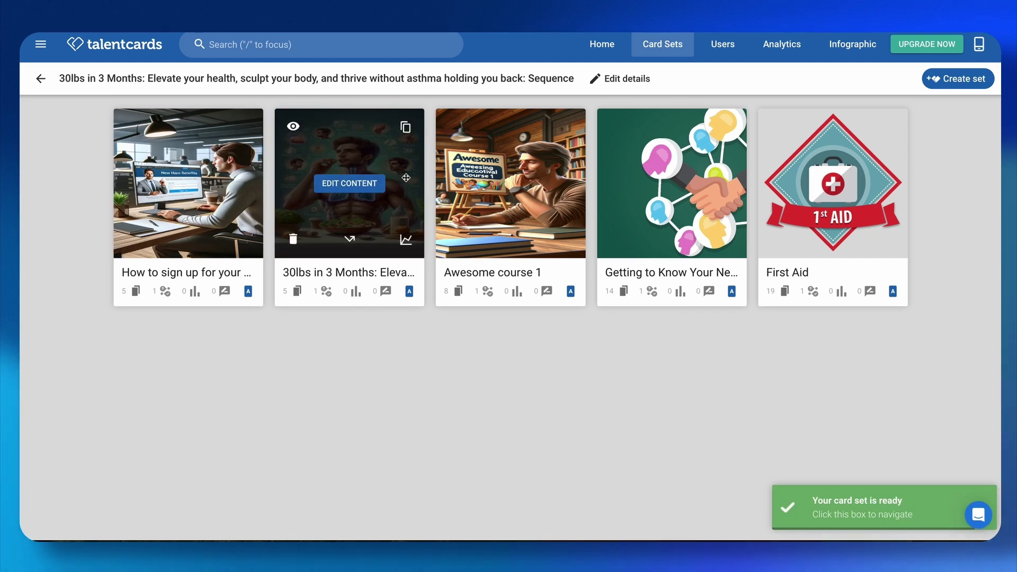
# Reorder the sequence's card sets to First Aid, How to sign up, Getting to Know, Awesome course 1, and 30lbs in 3 Months last.
pyautogui.moveTo(829, 182)
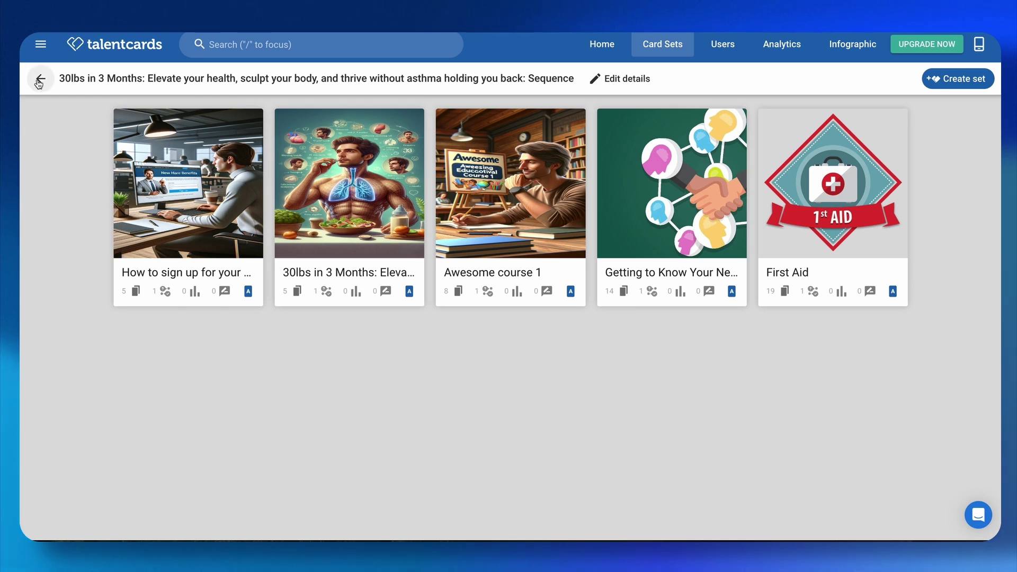
pyautogui.moveTo(333, 185); pyautogui.dragTo(498, 184)
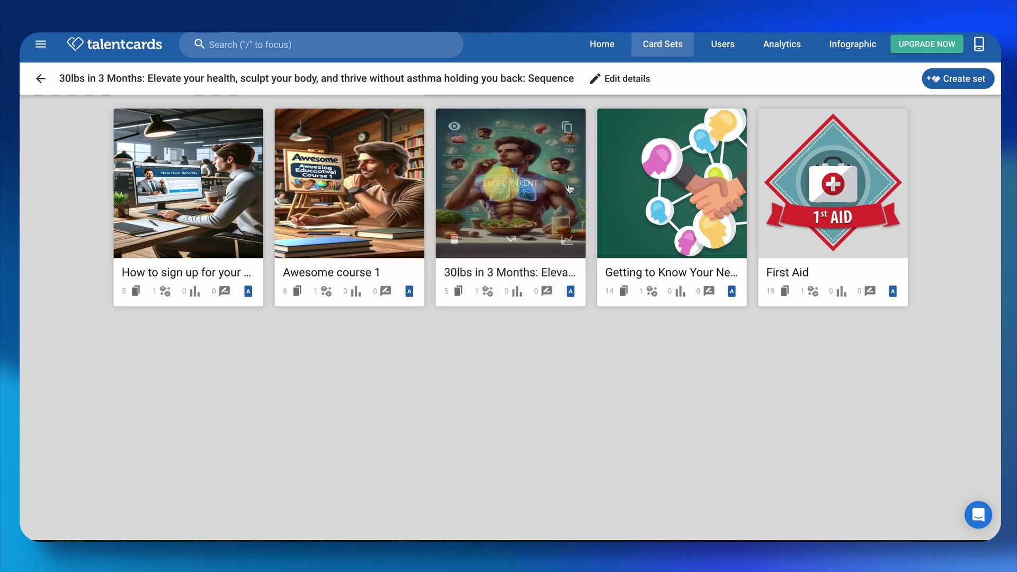
pyautogui.moveTo(657, 185); pyautogui.dragTo(350, 184)
pyautogui.moveTo(833, 184); pyautogui.dragTo(188, 185)
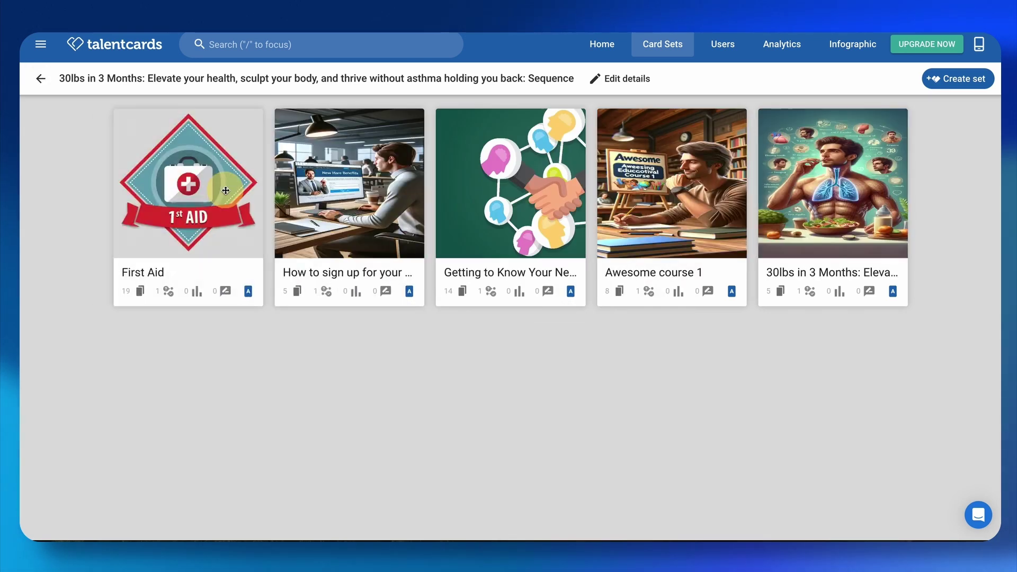
# Return to the card set overview and open the "TalentCards Made Simple" set for content editing.
pyautogui.click(39, 81)
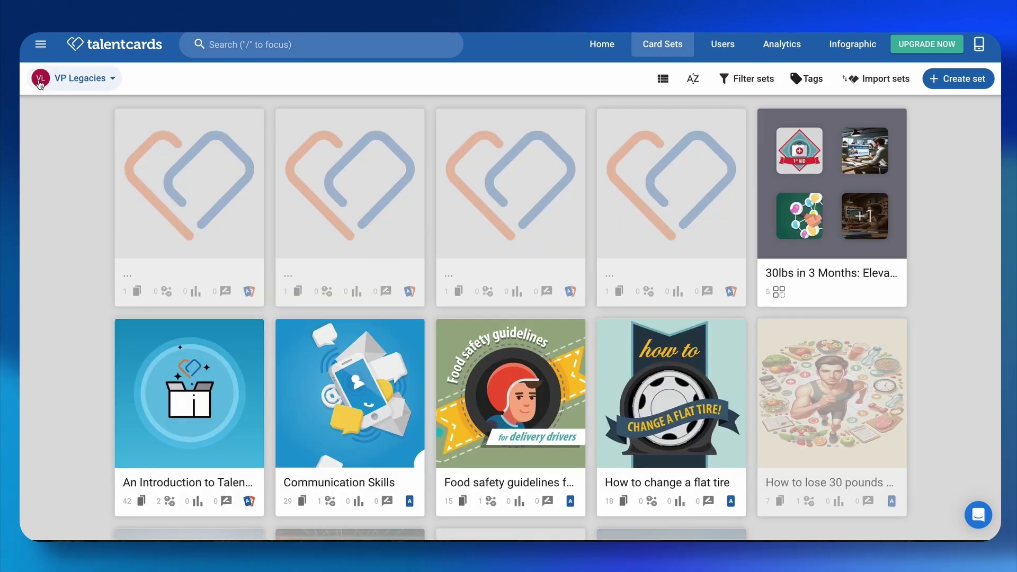
pyautogui.scroll(-4, 437, 160)
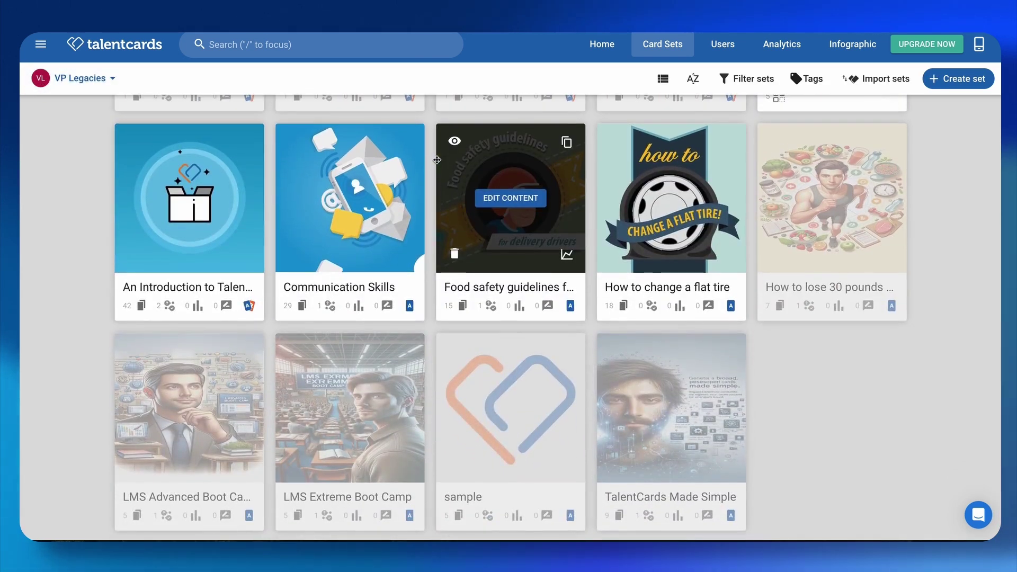
pyautogui.moveTo(663, 434)
pyautogui.click(671, 415)
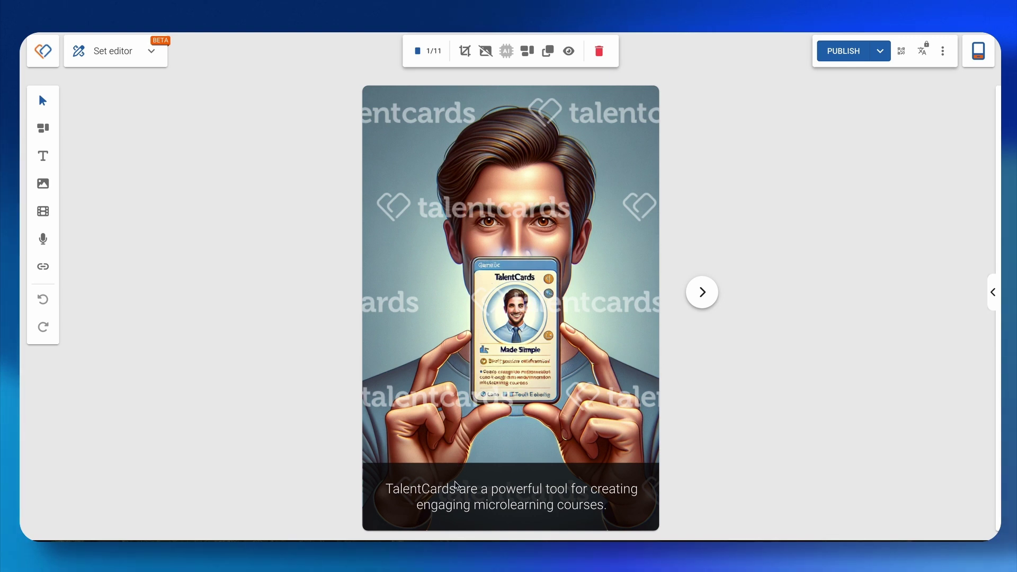
# Page through the set's cards to review their text and AI-generated backgrounds, and return to the first card.
pyautogui.click(704, 292)
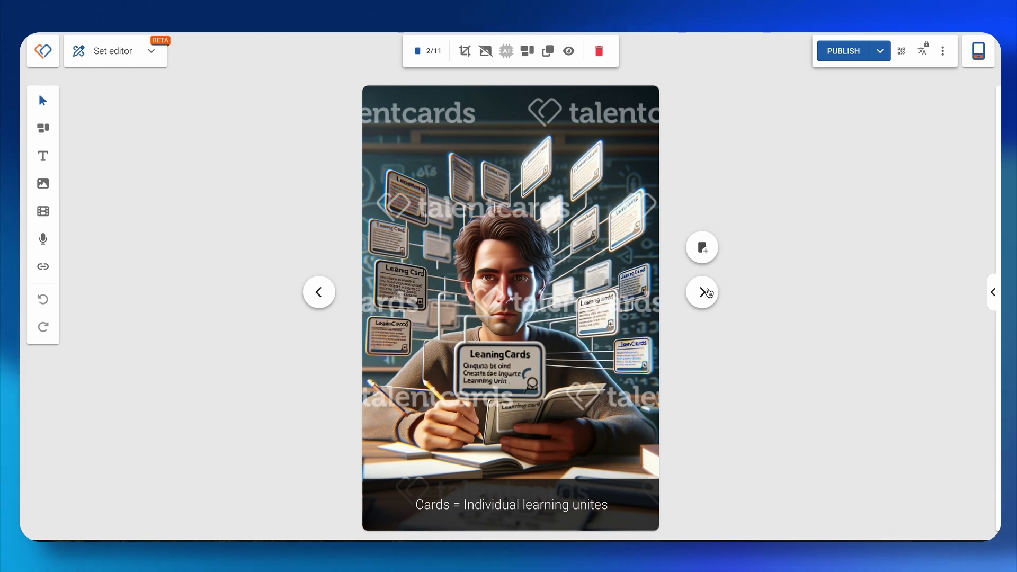
pyautogui.click(705, 292)
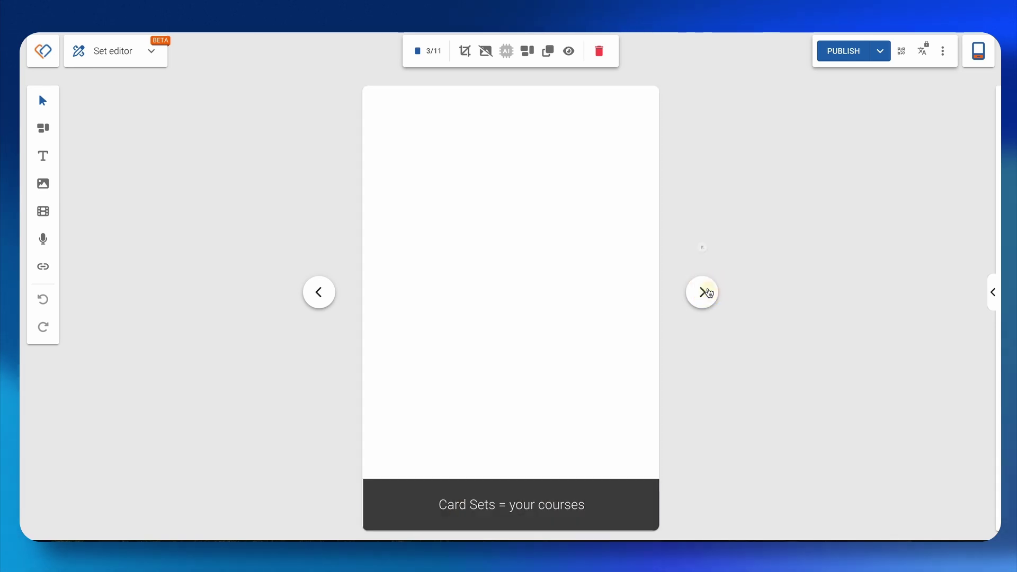
pyautogui.click(319, 294)
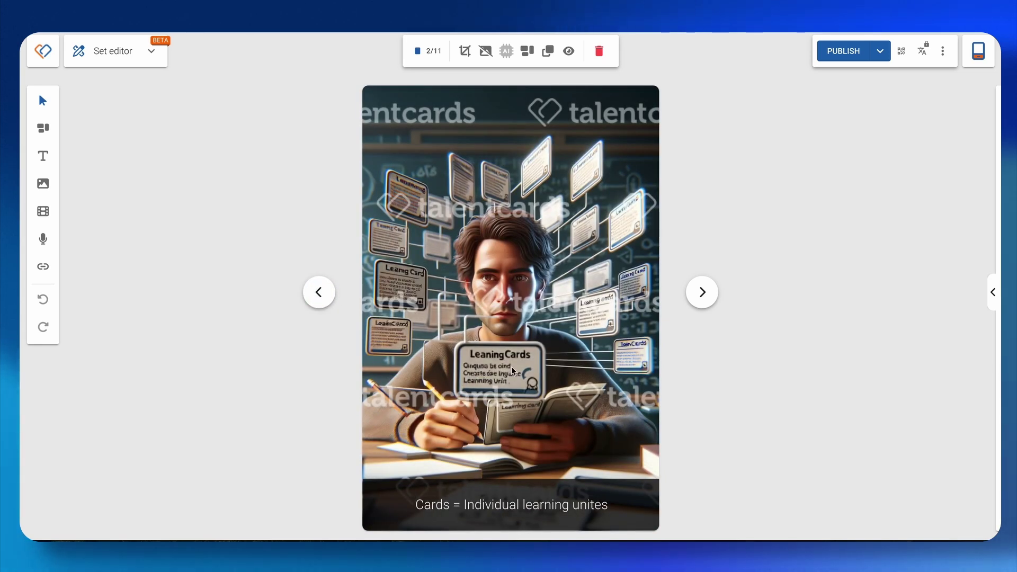
pyautogui.click(703, 292)
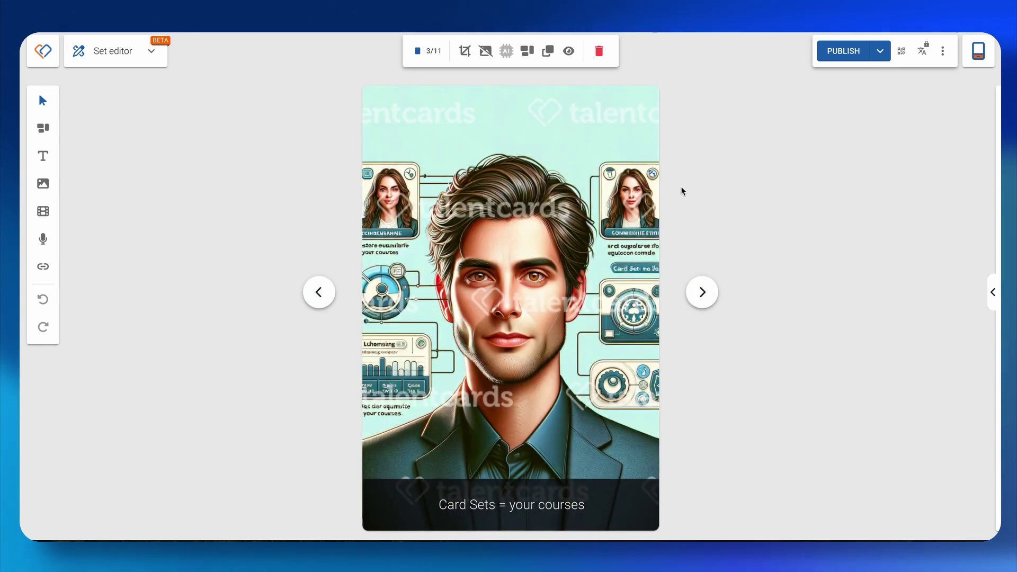
pyautogui.click(703, 292)
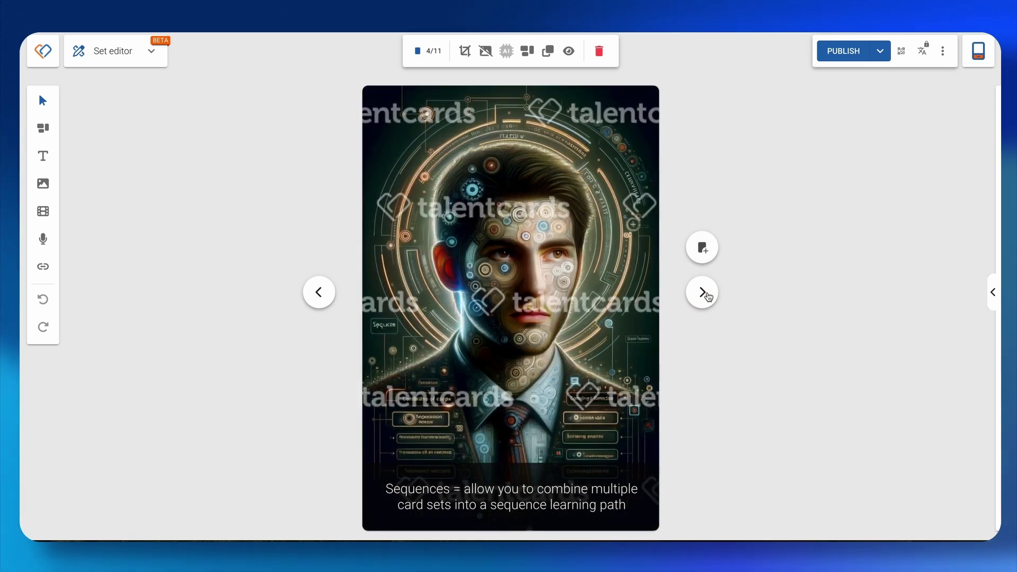
pyautogui.click(702, 293)
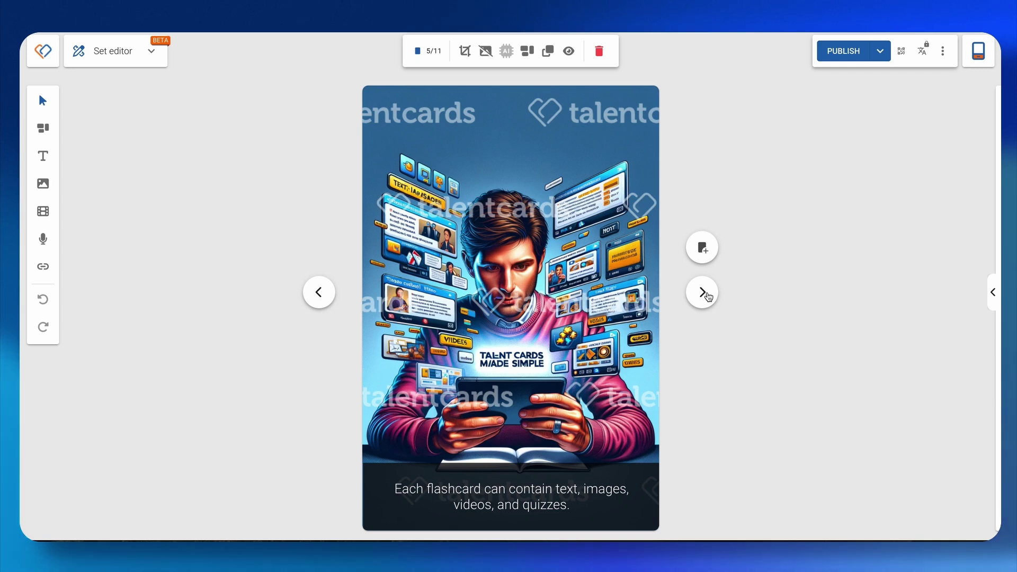
pyautogui.click(704, 294)
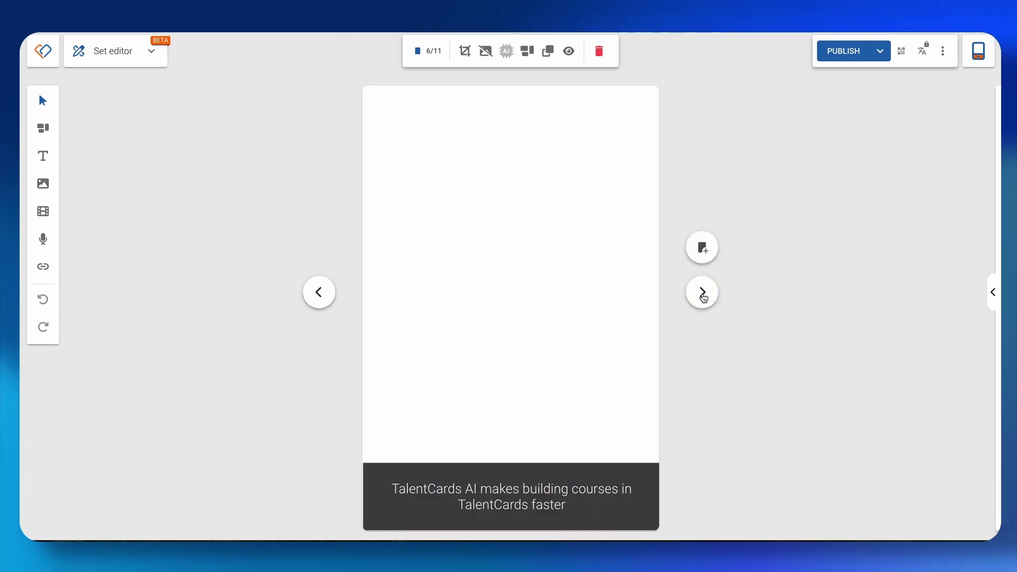
pyautogui.click(704, 296)
pyautogui.click(703, 295)
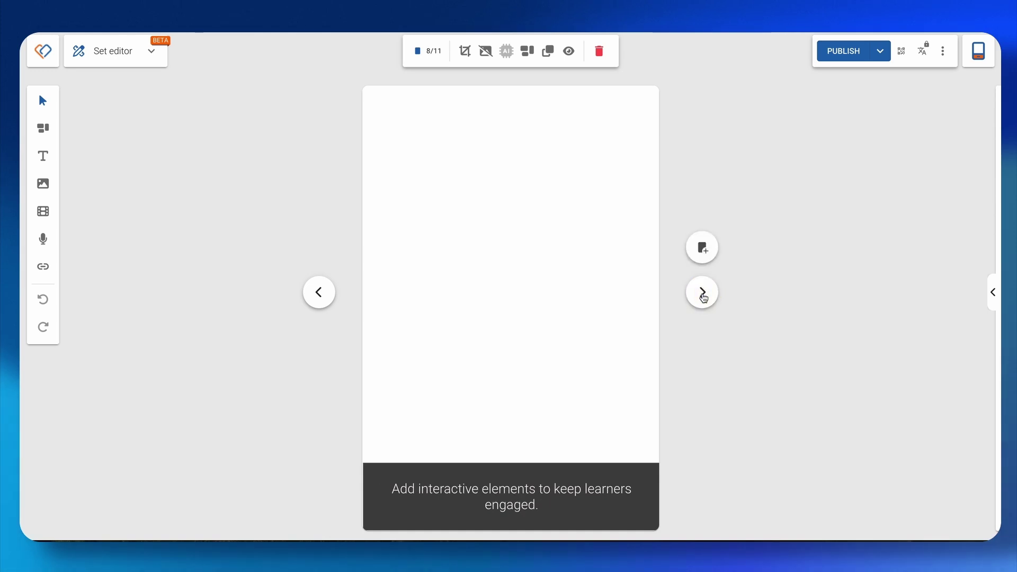
pyautogui.click(703, 295)
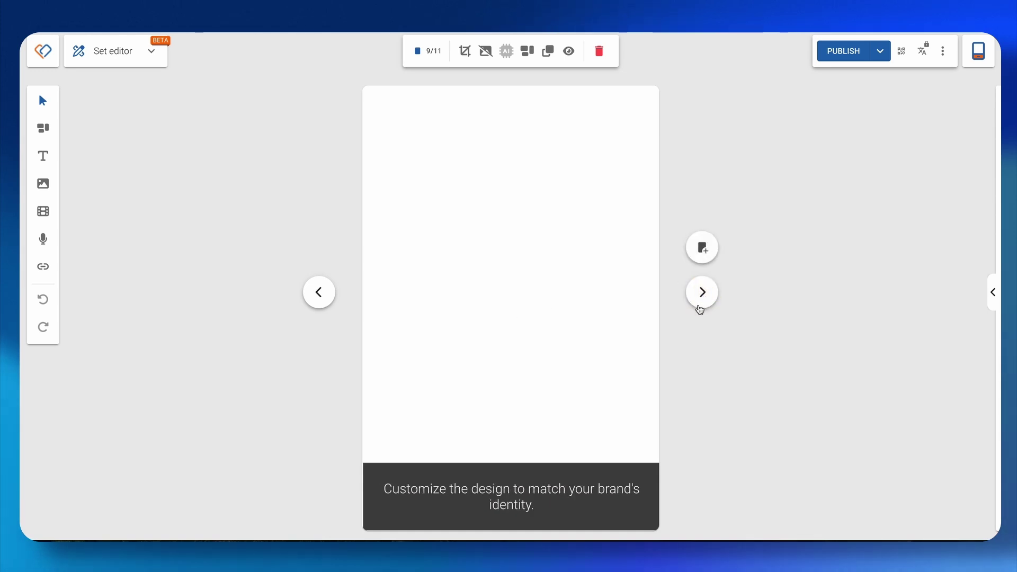
pyautogui.click(700, 309)
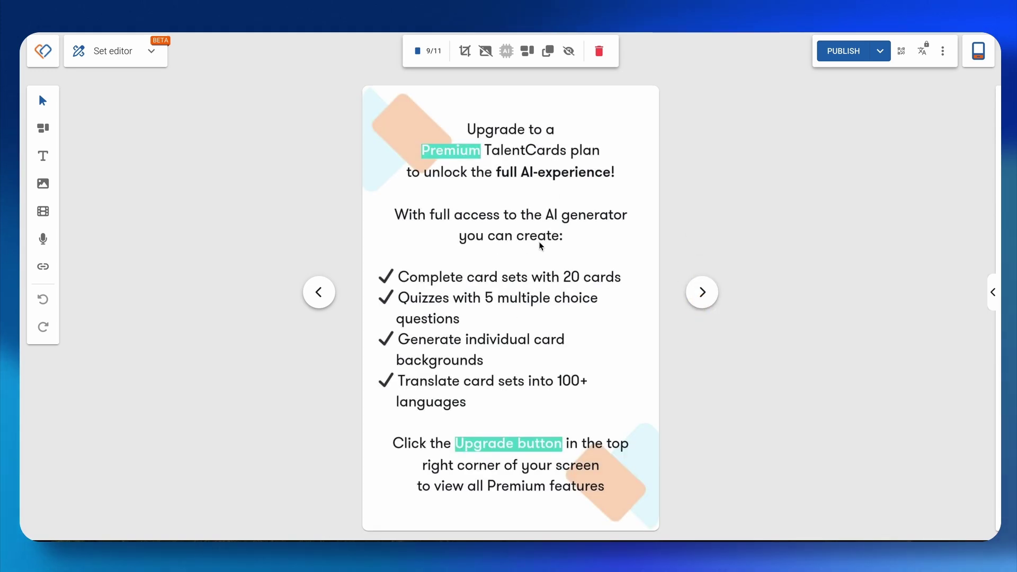
pyautogui.click(317, 294)
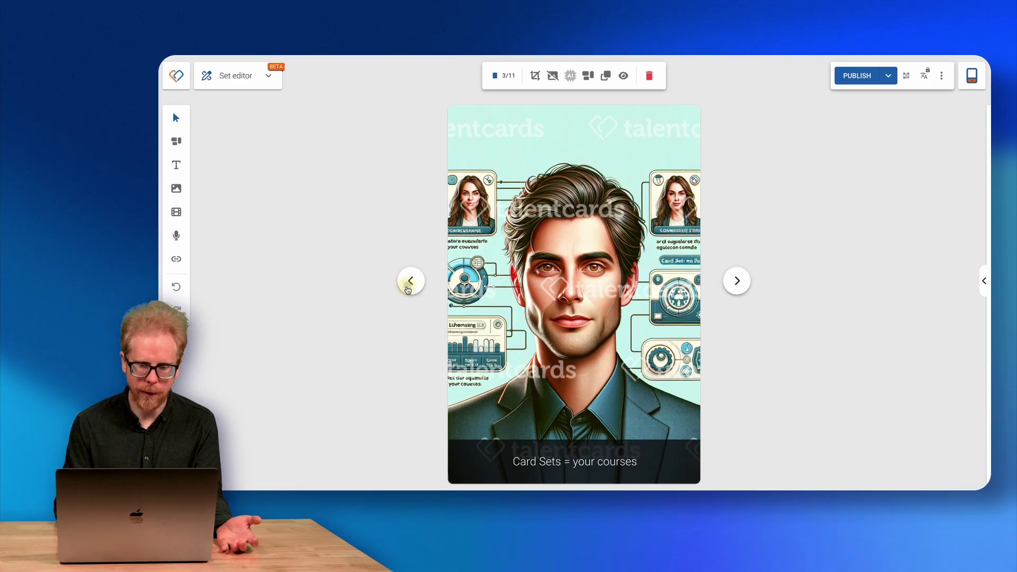
pyautogui.click(411, 281)
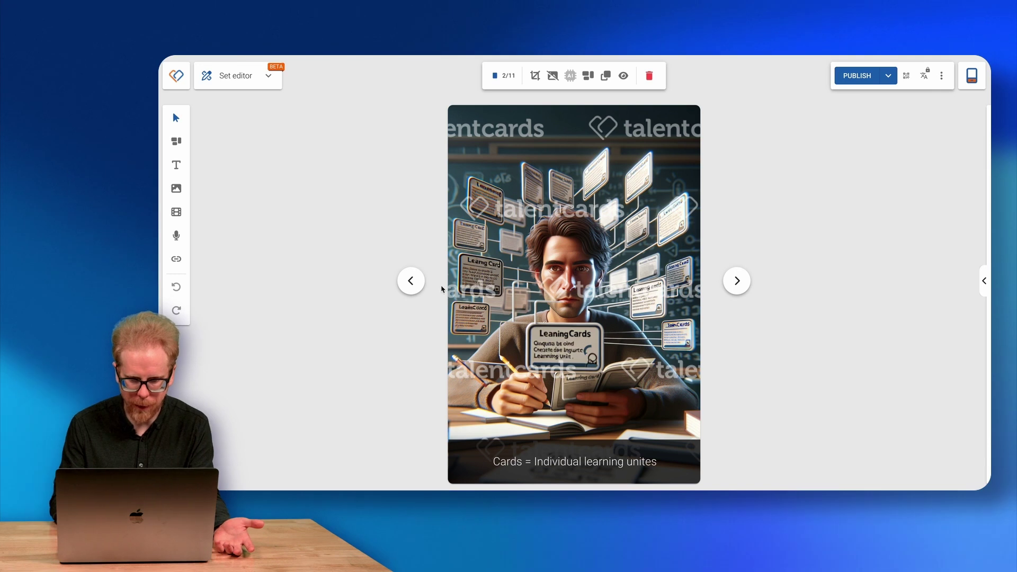
pyautogui.click(408, 271)
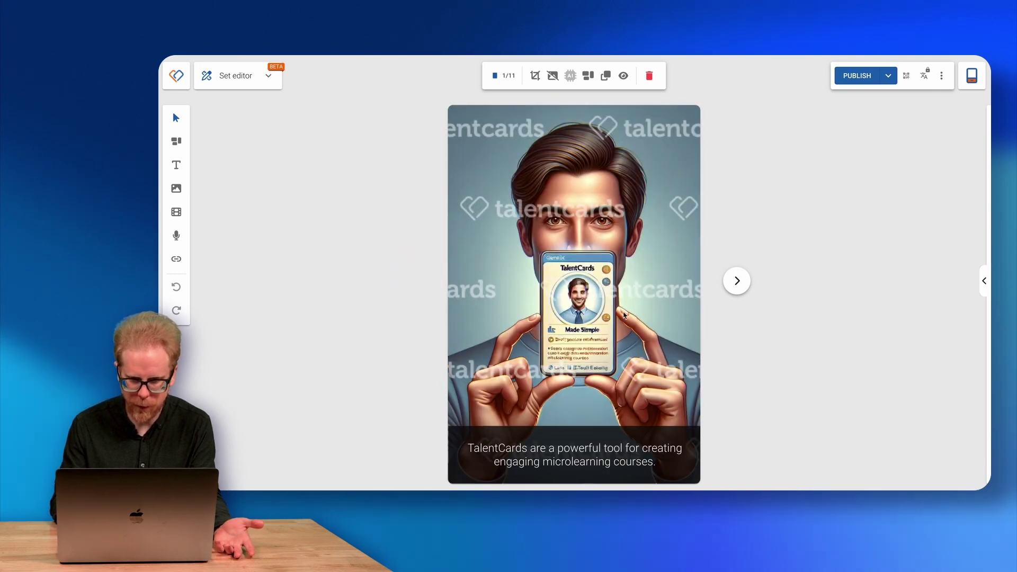
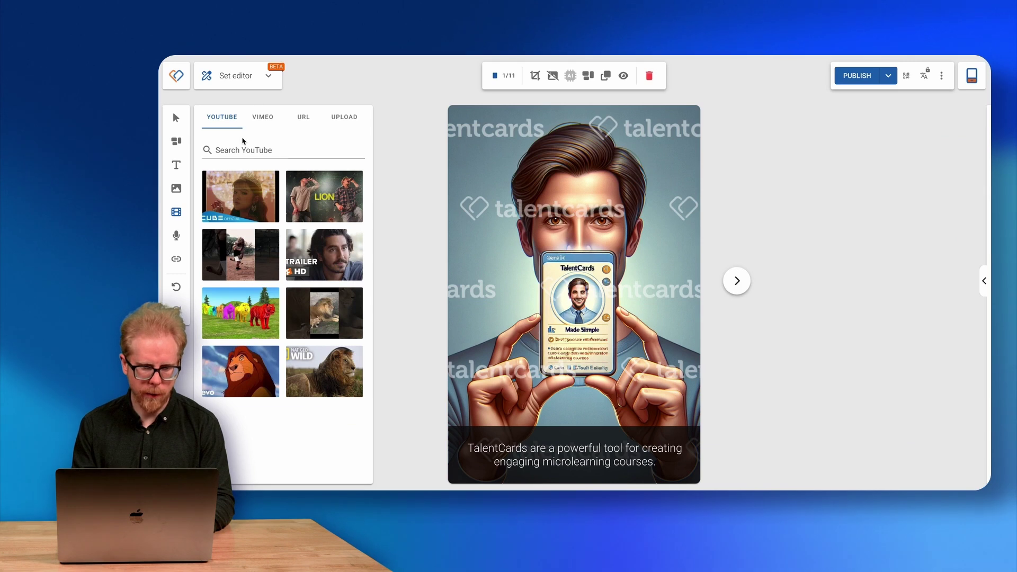
# Find the "Best LMS for Employees" YouTube video by its URL, insert it on the first card and move it to the card's upper part.
pyautogui.click(242, 150)
pyautogui.write('https://www.youtube.com/watch?v=n-zxd8ltg6w')
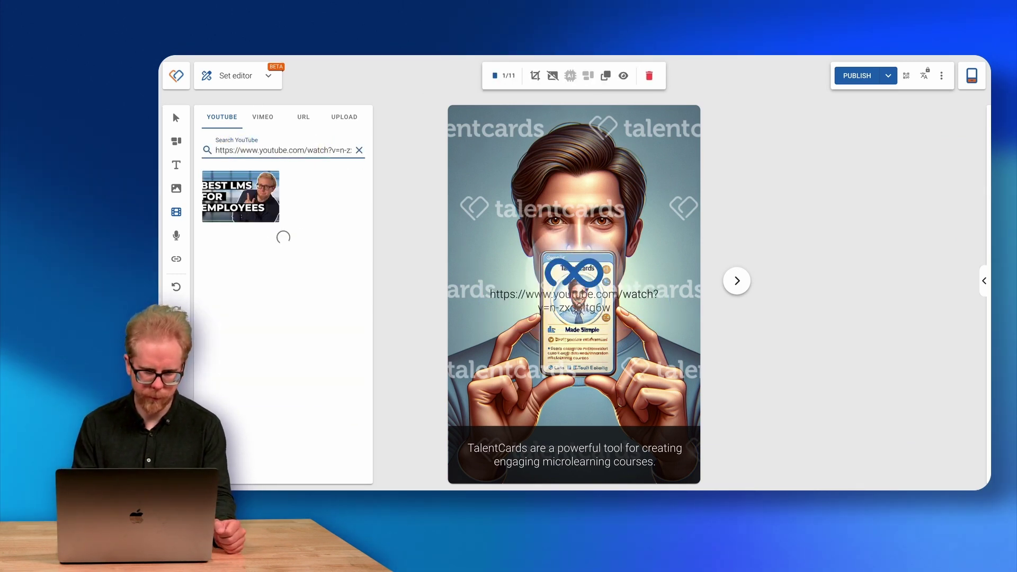
pyautogui.click(246, 212)
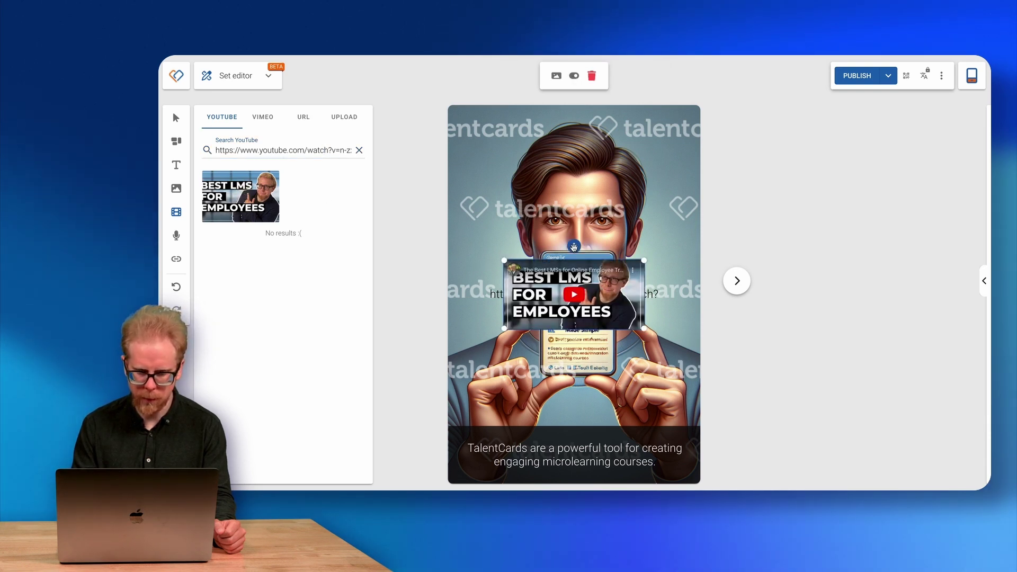
pyautogui.moveTo(573, 247); pyautogui.dragTo(573, 157)
# Clear the stray YouTube URL from the text box on the first card.
pyautogui.click(619, 307)
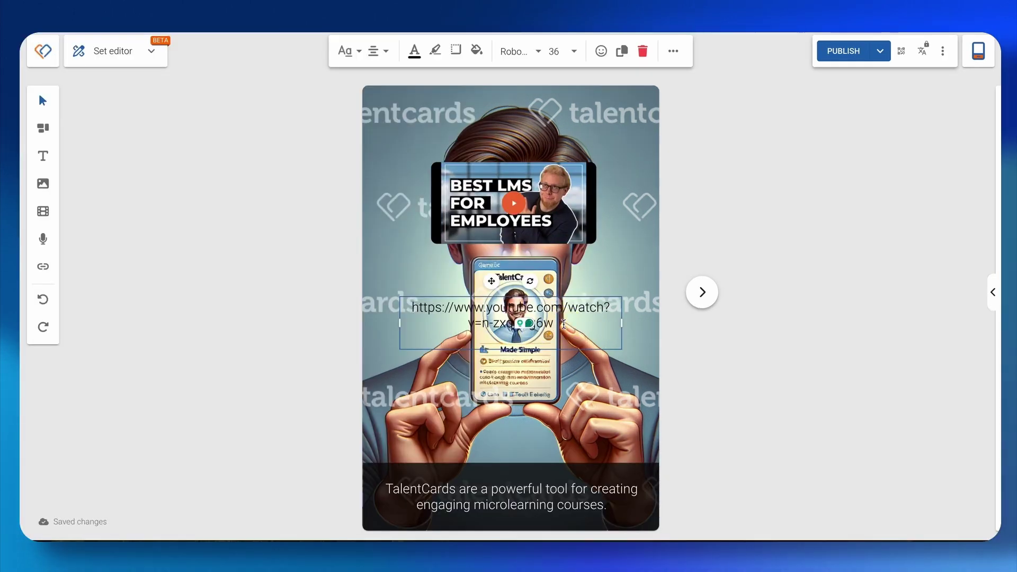
pyautogui.hotkey('ctrl', 'a')
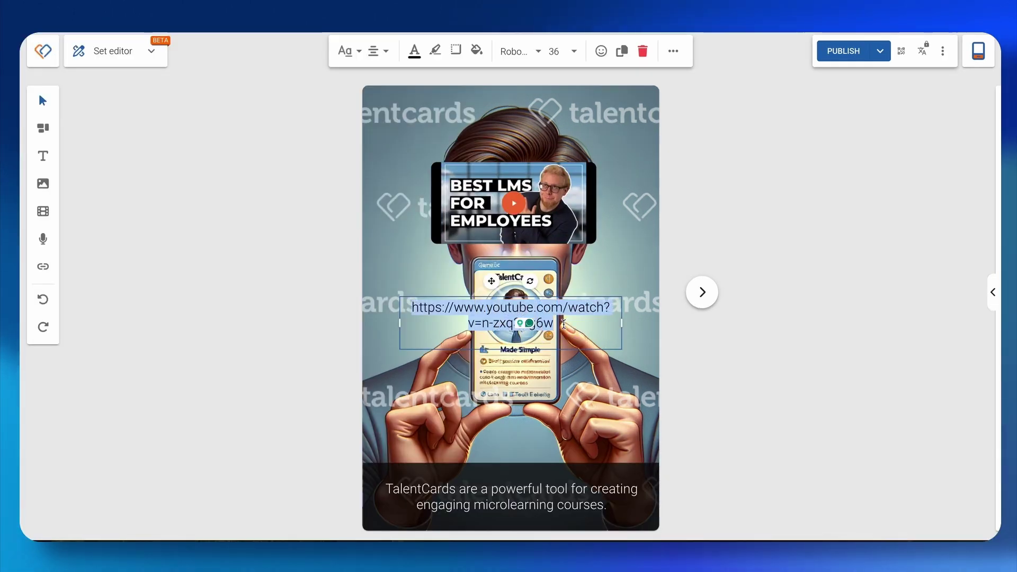
pyautogui.press('BackSpace')
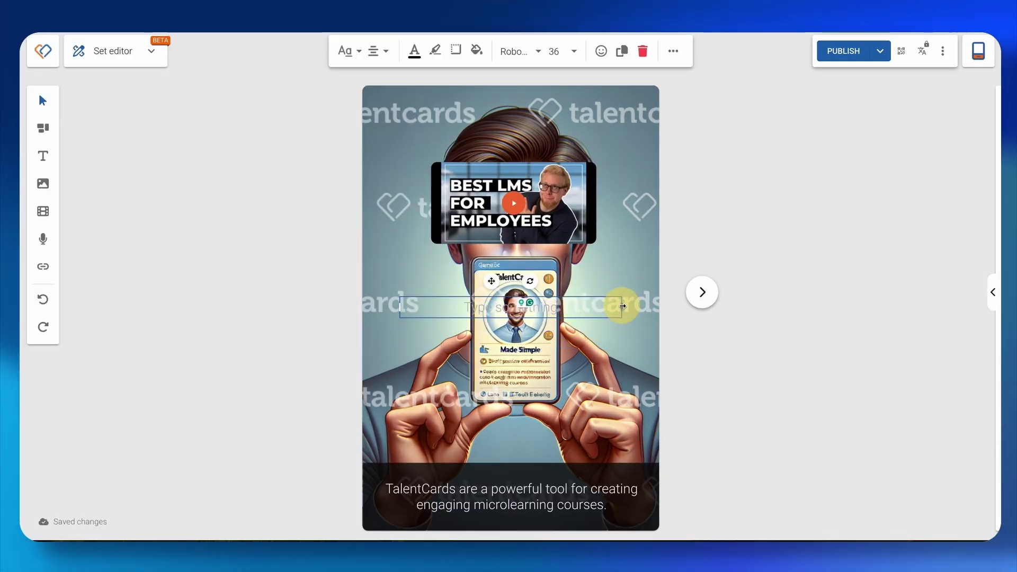
# Move the embedded video down to the middle of the card and enlarge it to nearly the card's full width.
pyautogui.click(522, 174)
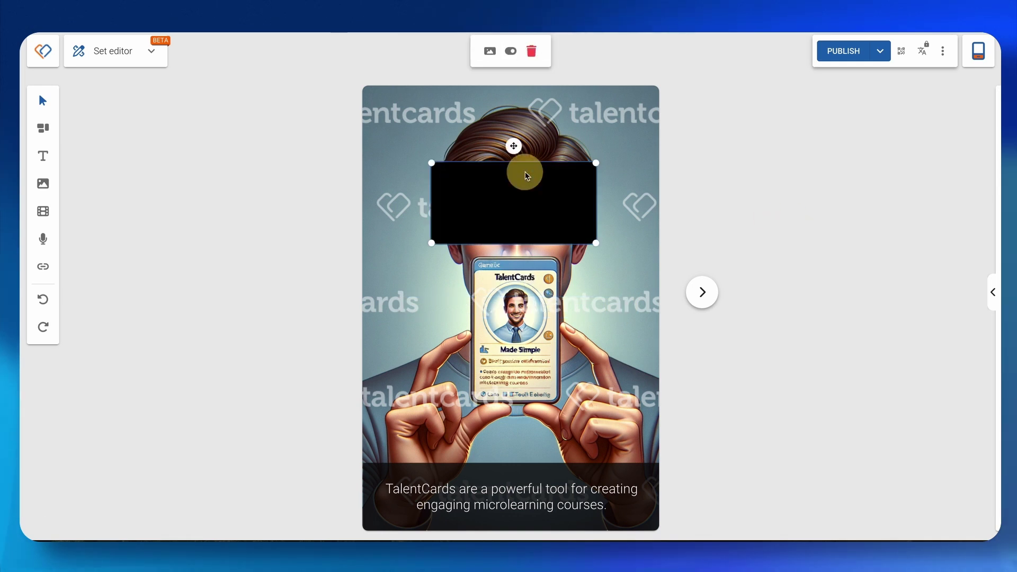
pyautogui.moveTo(516, 144); pyautogui.dragTo(465, 227)
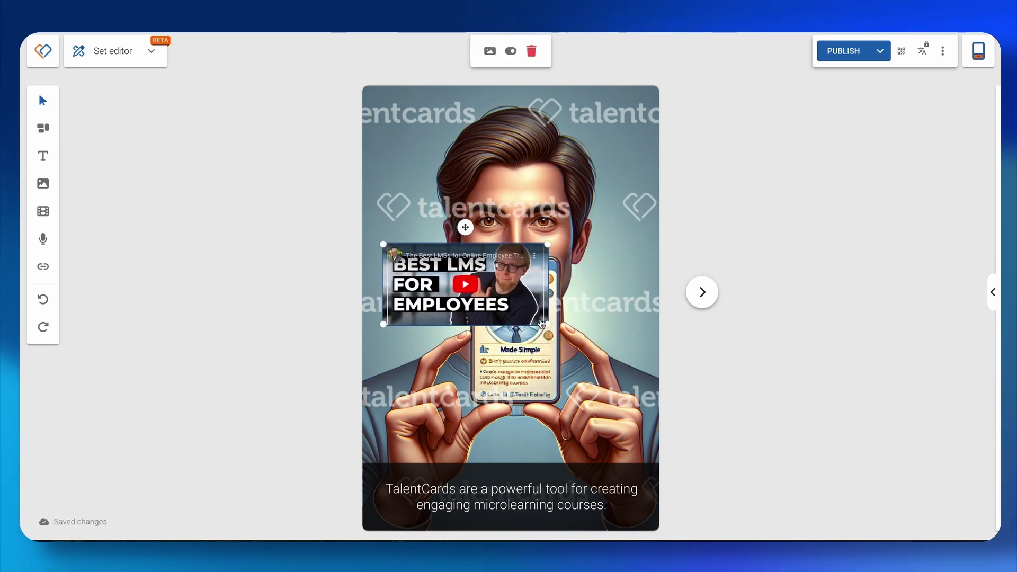
pyautogui.moveTo(547, 323); pyautogui.dragTo(650, 392)
pyautogui.click(787, 180)
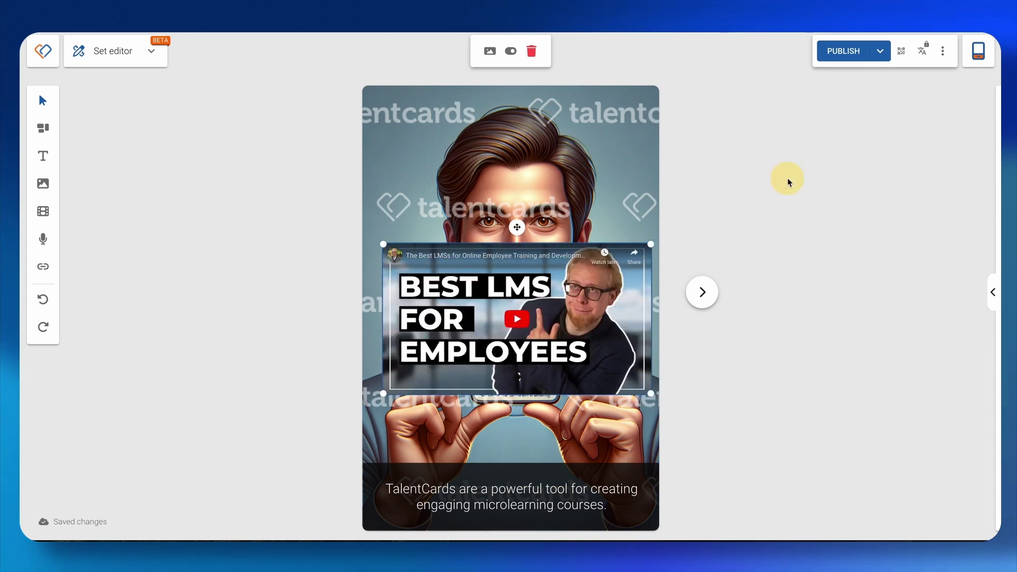
# Test-play the embedded video, and shift it slightly down and sideways to centre it across the card.
pyautogui.click(585, 260)
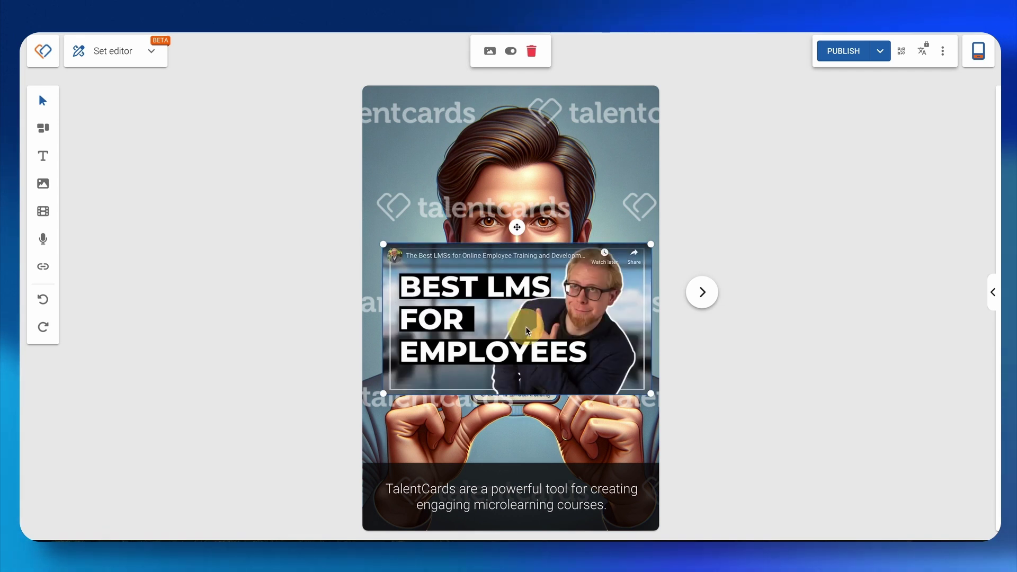
pyautogui.click(517, 319)
pyautogui.moveTo(516, 227)
pyautogui.mouseDown()
pyautogui.moveTo(516, 247)
pyautogui.moveTo(522, 218)
pyautogui.moveTo(515, 244)
pyautogui.moveTo(513, 222)
pyautogui.moveTo(508, 236)
pyautogui.mouseUp()
pyautogui.click(411, 388)
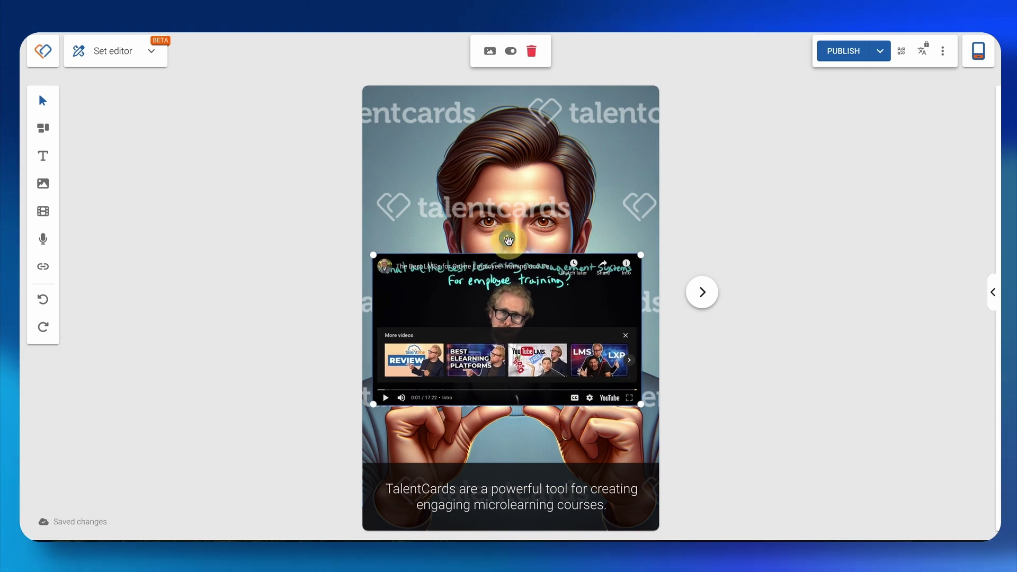
# Play the repositioned video on the card again and pause it shortly after it starts.
pyautogui.click(735, 322)
pyautogui.click(501, 327)
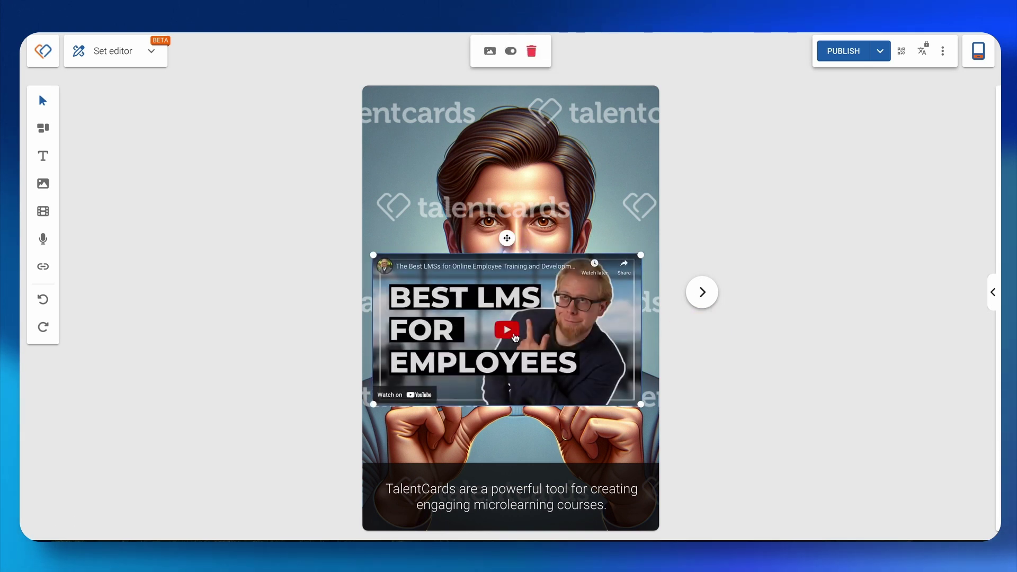
pyautogui.click(509, 334)
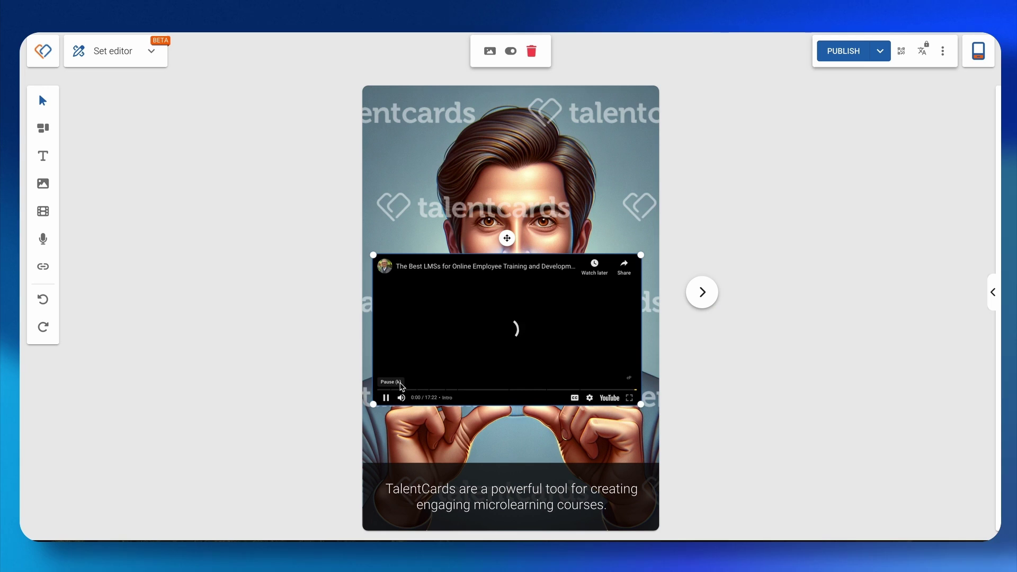
pyautogui.click(385, 398)
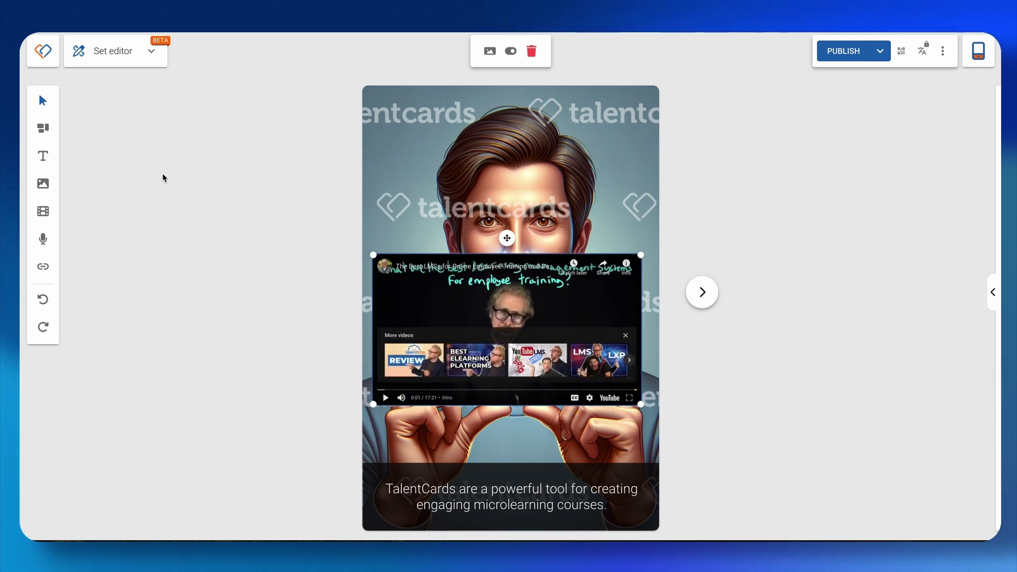
# Open the first card's audio options and view the audio recorder.
pyautogui.click(43, 241)
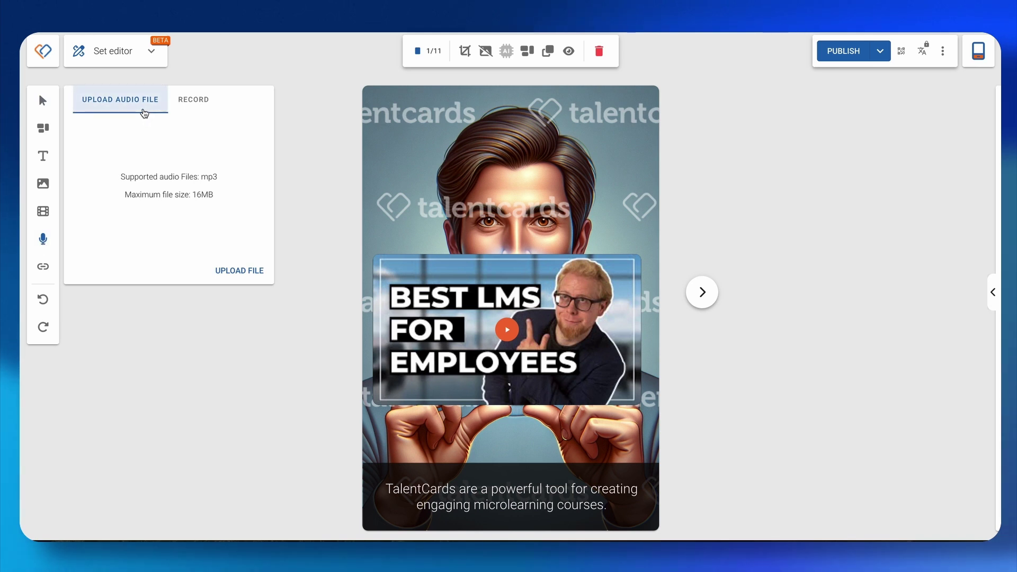
pyautogui.click(204, 115)
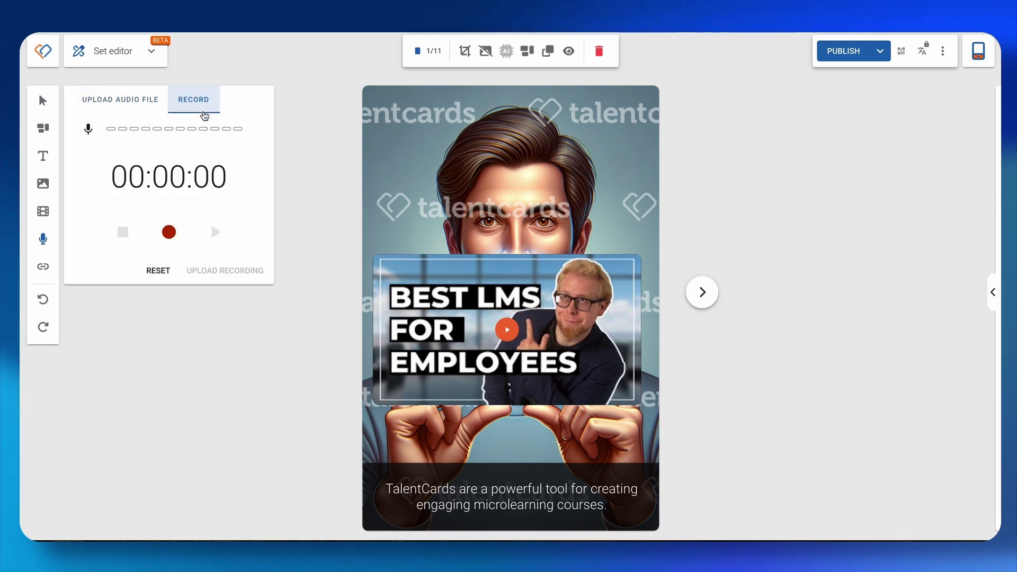
# Record about 15 seconds of audio for the first card and upload the recording to it.
pyautogui.click(169, 231)
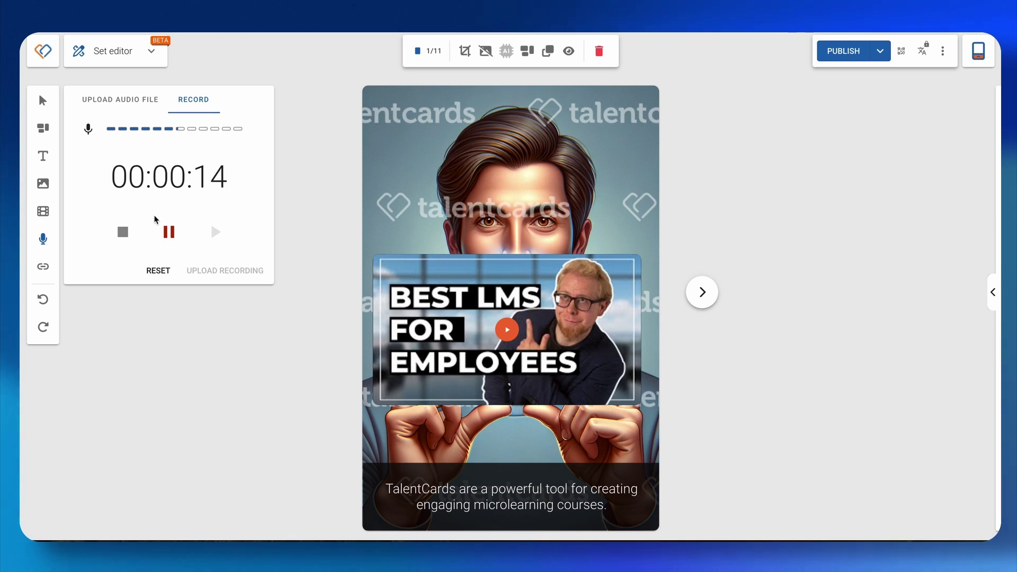
pyautogui.click(124, 234)
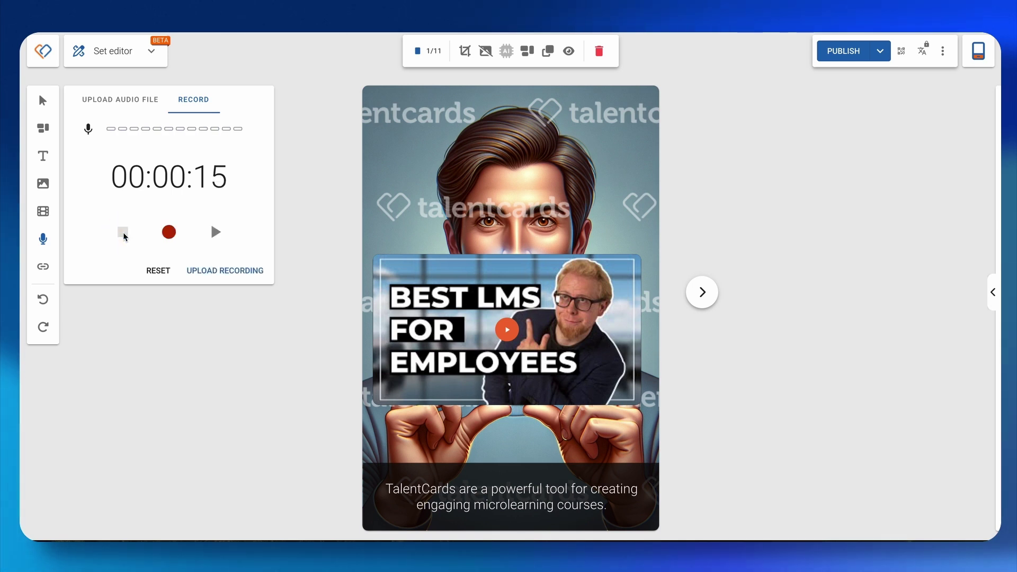
pyautogui.click(216, 279)
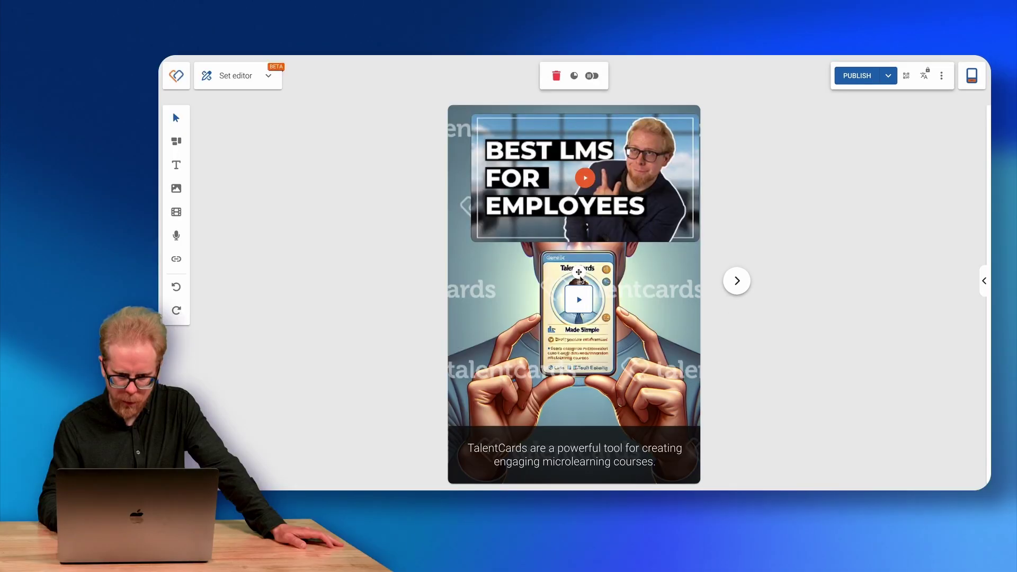
# Move the embedded video down to the middle of the card and place the audio button above it, near the card's top centre.
pyautogui.moveTo(579, 272); pyautogui.dragTo(474, 378)
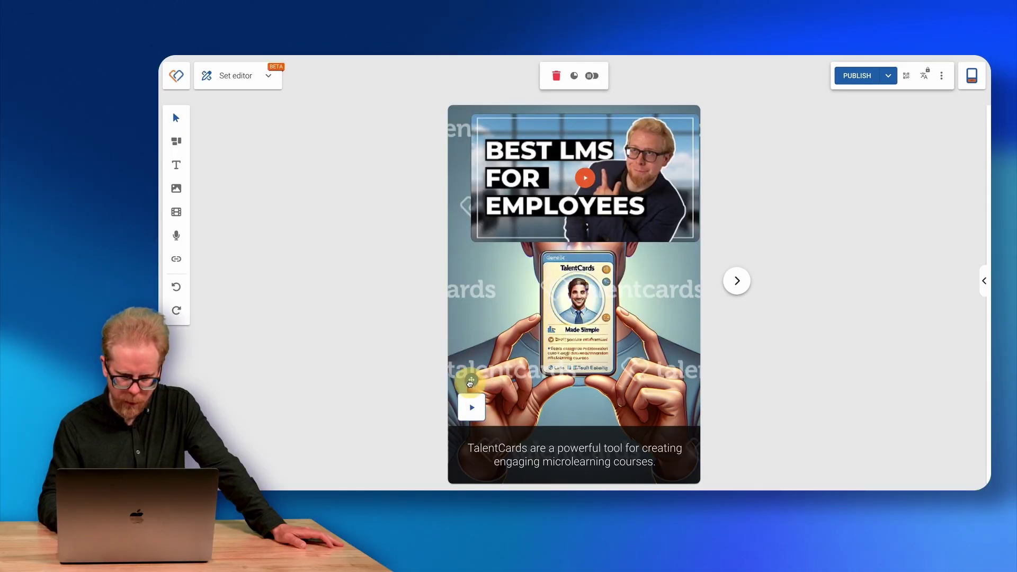
pyautogui.moveTo(474, 378); pyautogui.dragTo(471, 389)
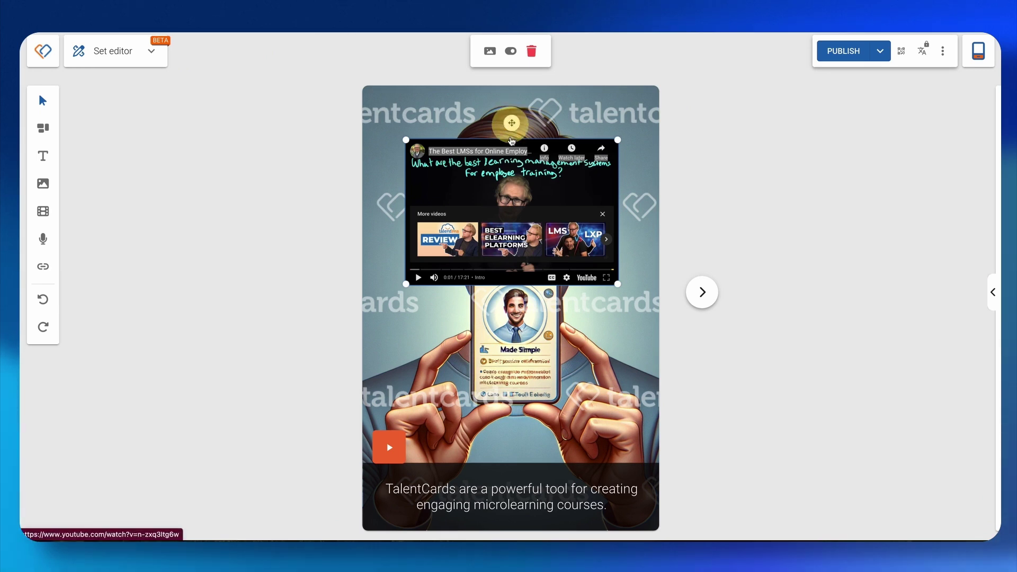
pyautogui.moveTo(512, 127); pyautogui.dragTo(514, 231)
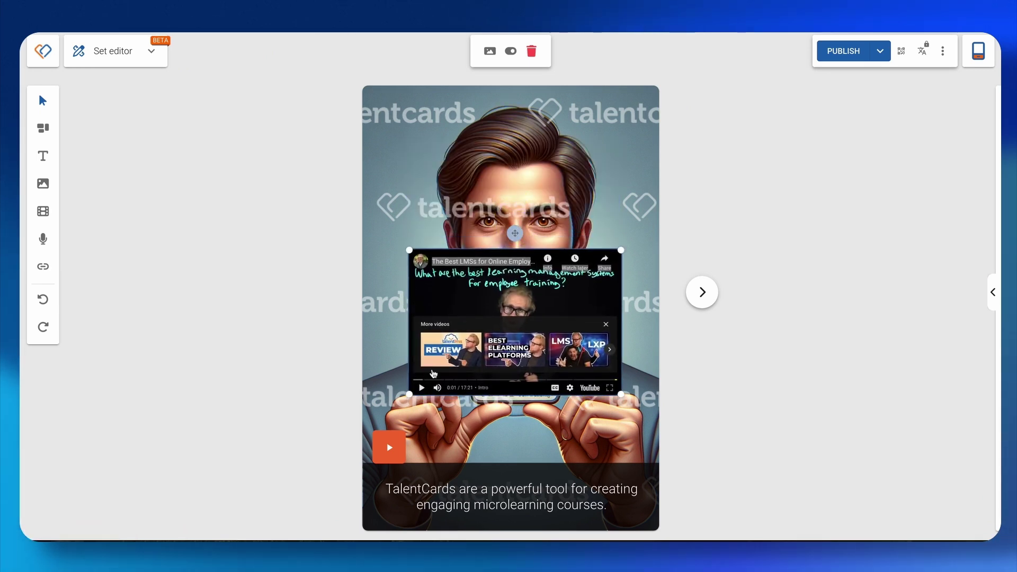
pyautogui.click(391, 451)
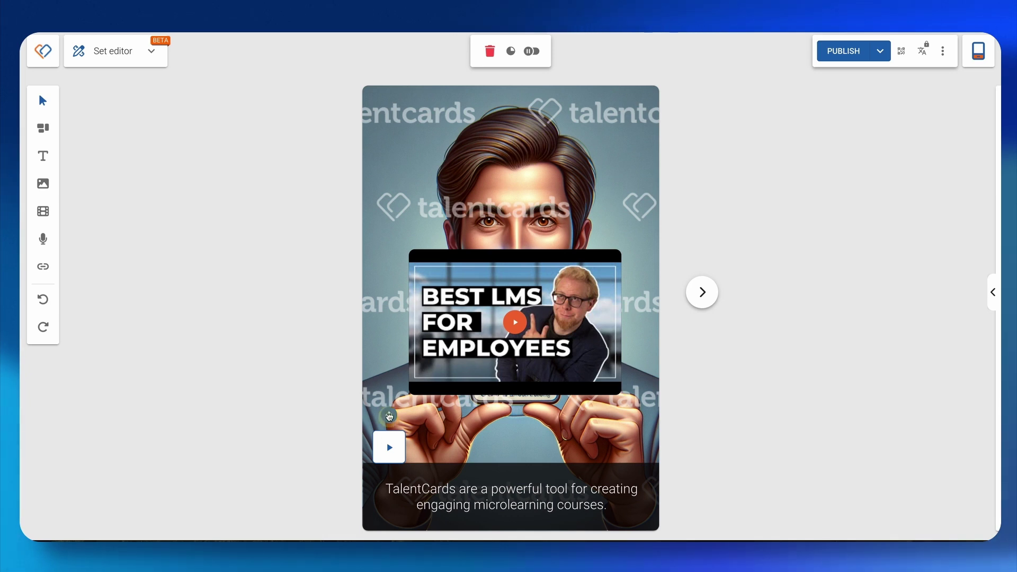
pyautogui.moveTo(389, 417); pyautogui.dragTo(511, 116)
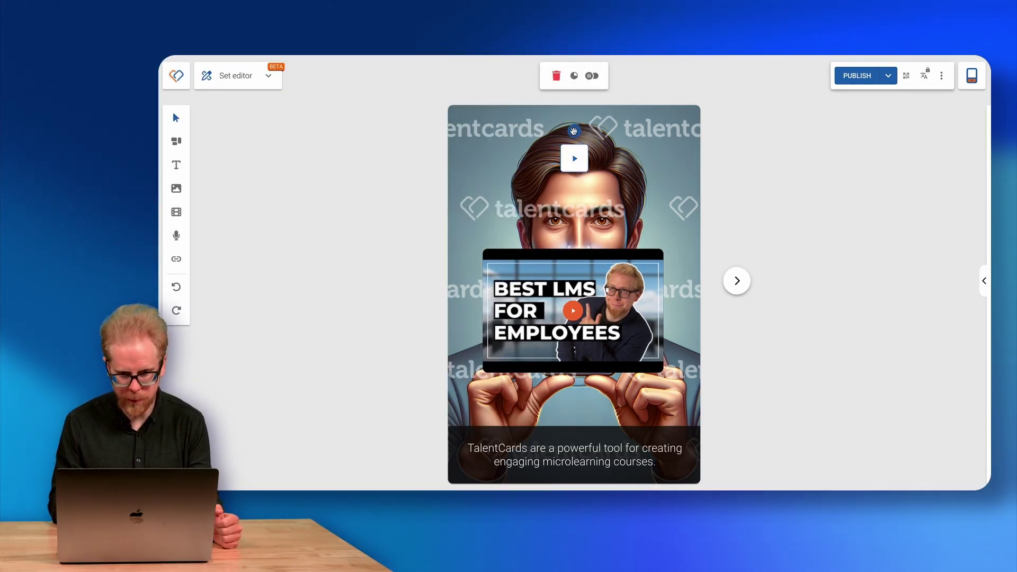
# Test-play the recording on the first card and delete the audio element.
pyautogui.click(579, 158)
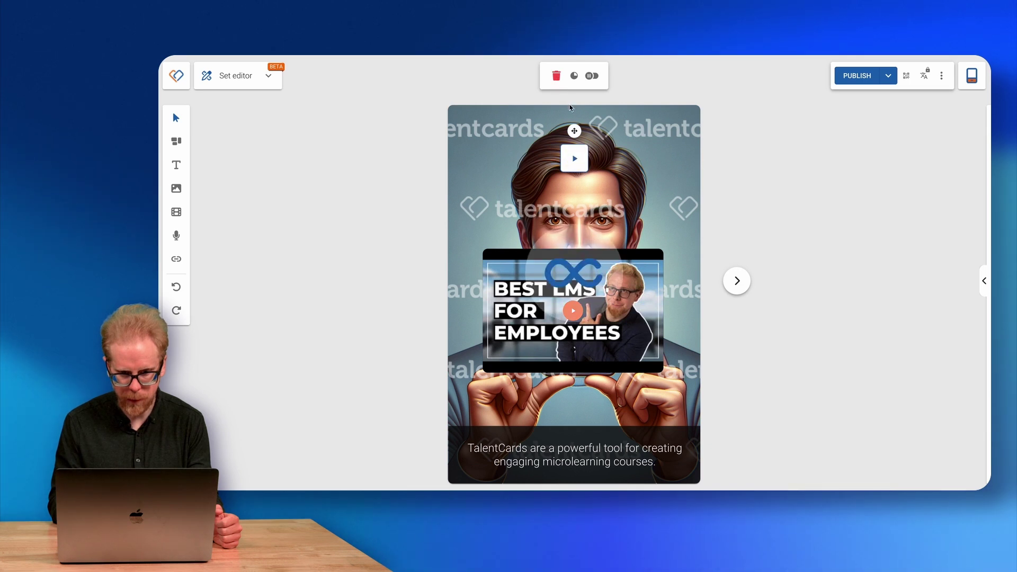
pyautogui.click(556, 75)
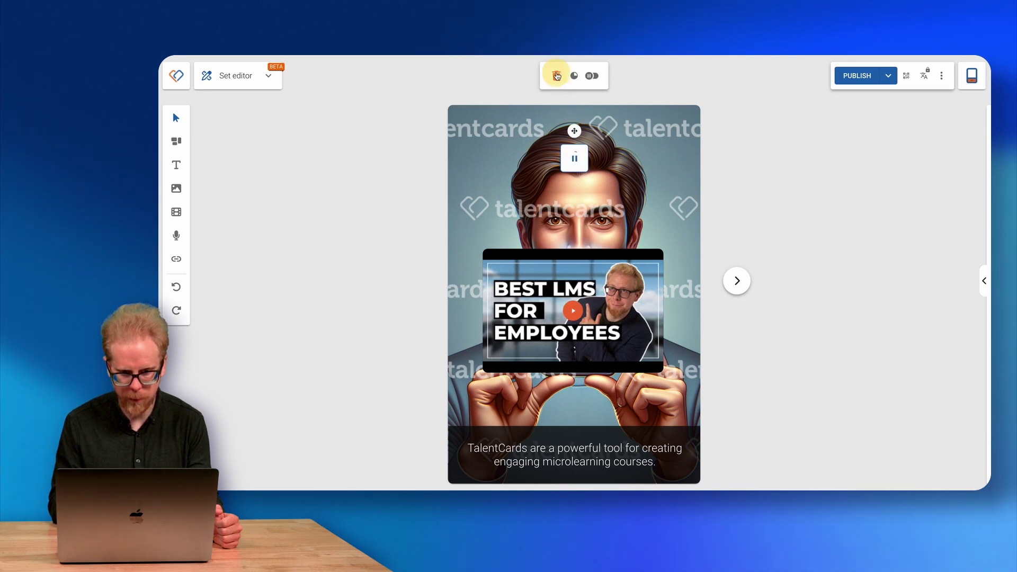
# On the second card, correct "unites" in the caption so it reads "Cards = Individual learning units".
pyautogui.click(739, 290)
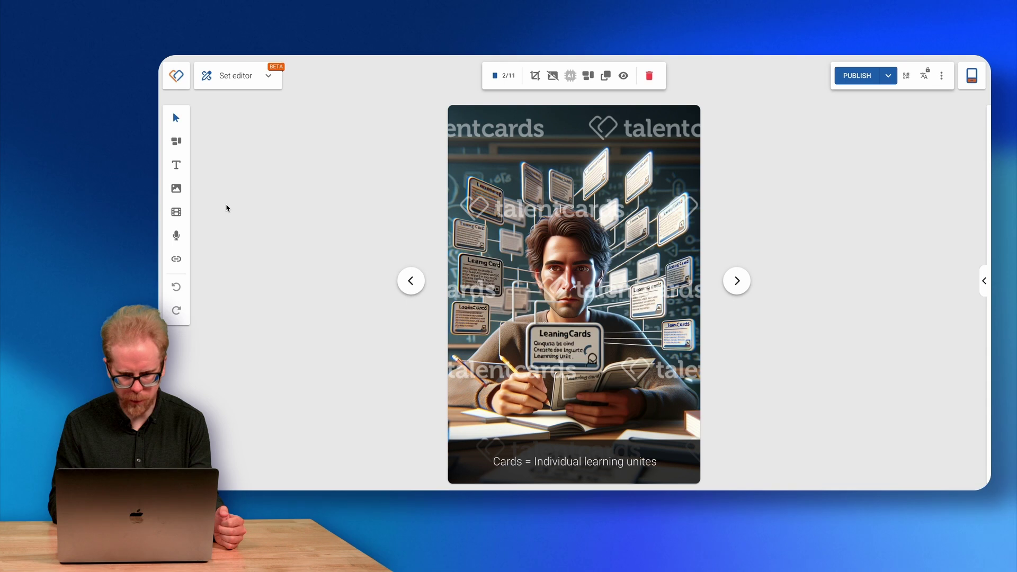
pyautogui.click(637, 460)
pyautogui.click(645, 461)
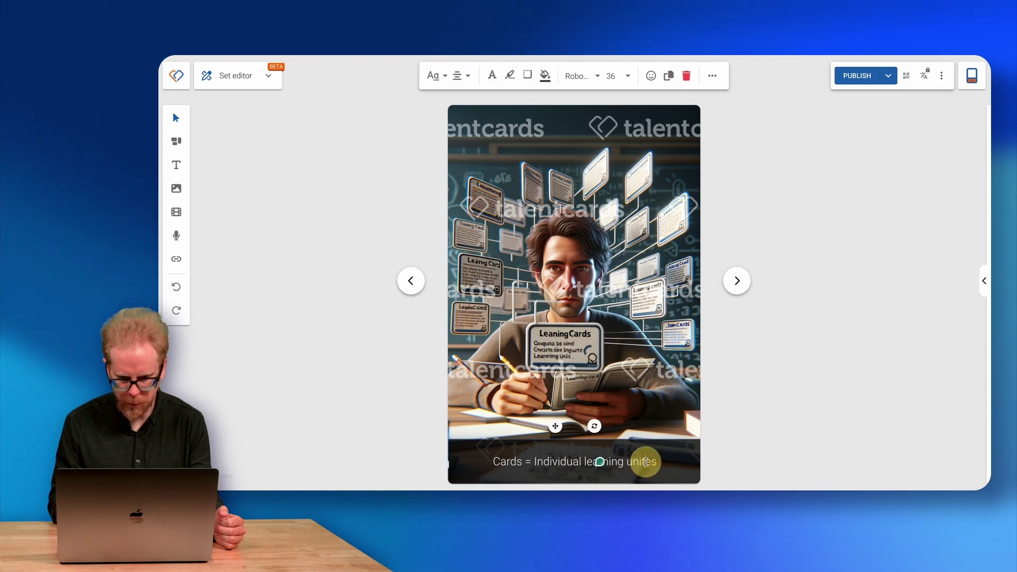
pyautogui.click(651, 461)
pyautogui.press('BackSpace')
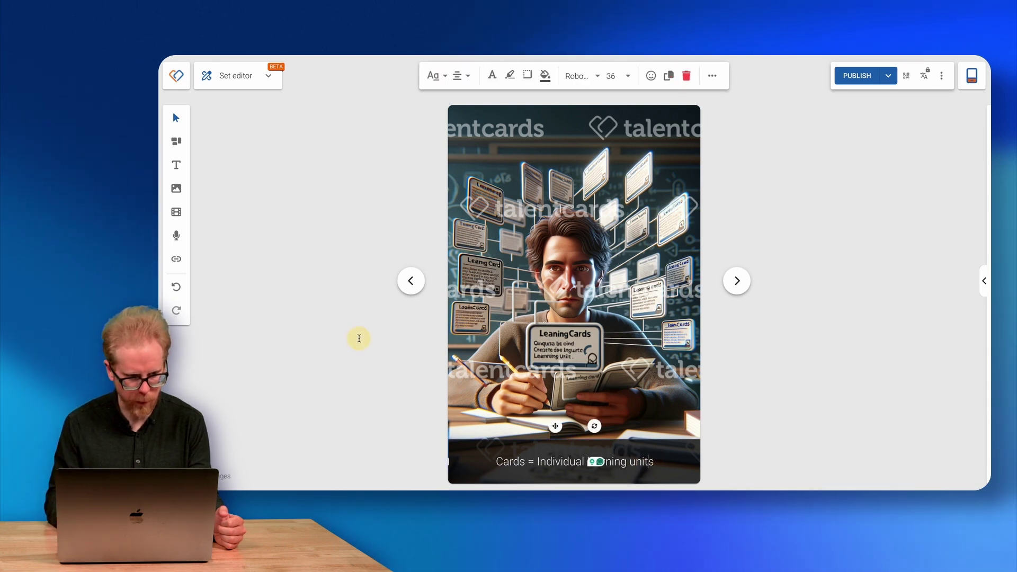
pyautogui.click(217, 163)
# Record about 6 seconds of audio for the second card and upload the recording to it.
pyautogui.click(176, 235)
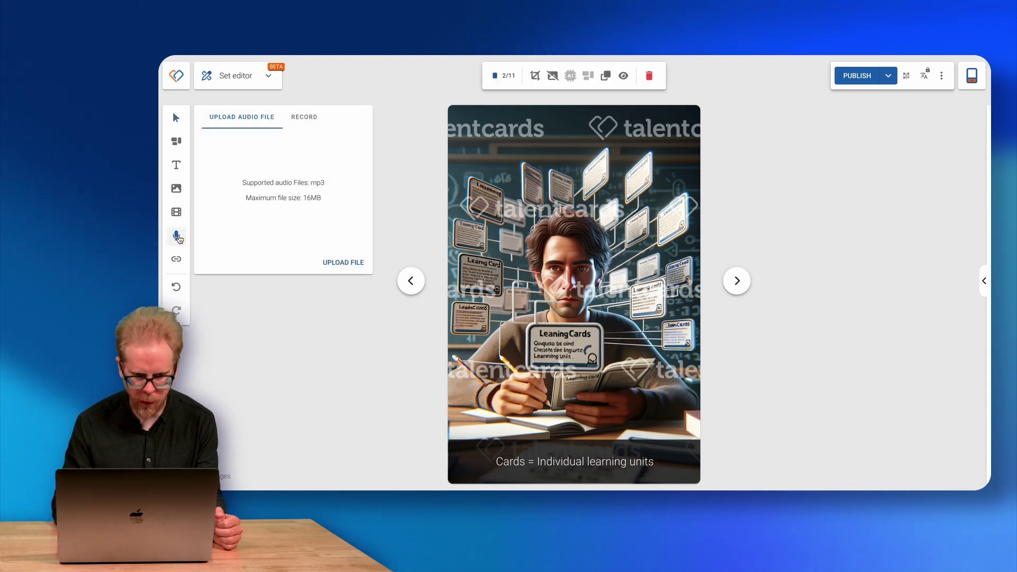
pyautogui.click(318, 118)
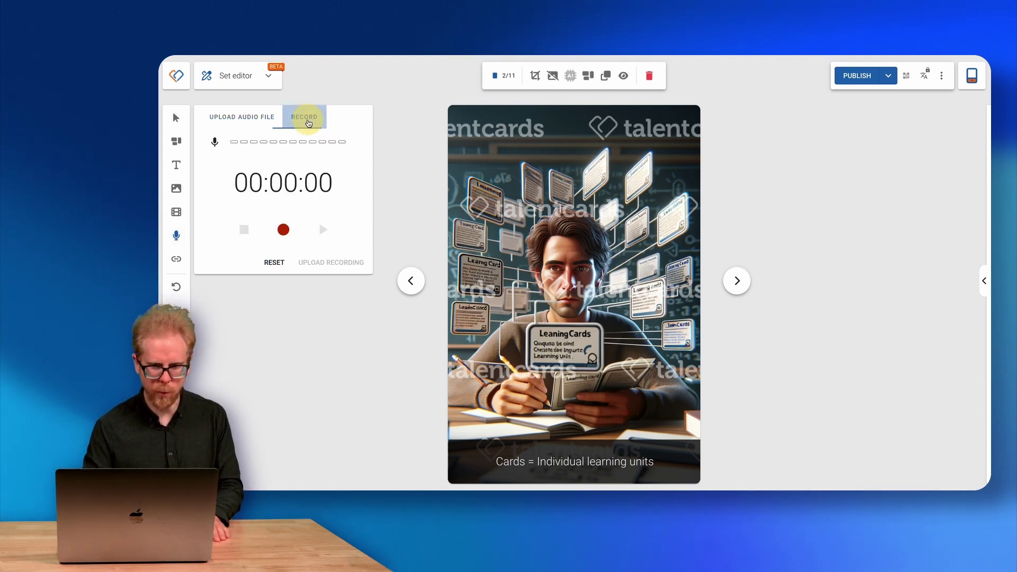
pyautogui.click(281, 233)
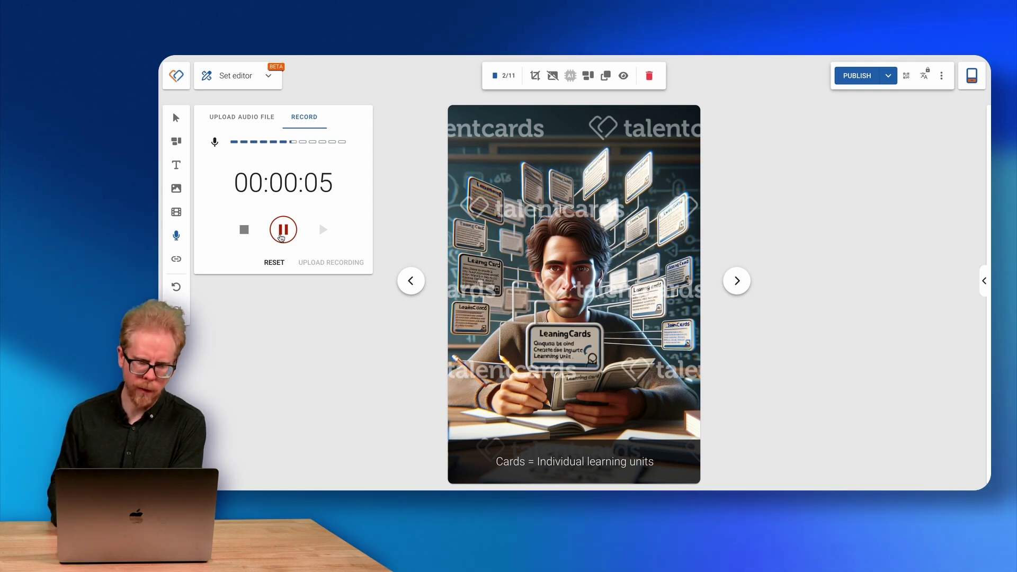
pyautogui.click(282, 231)
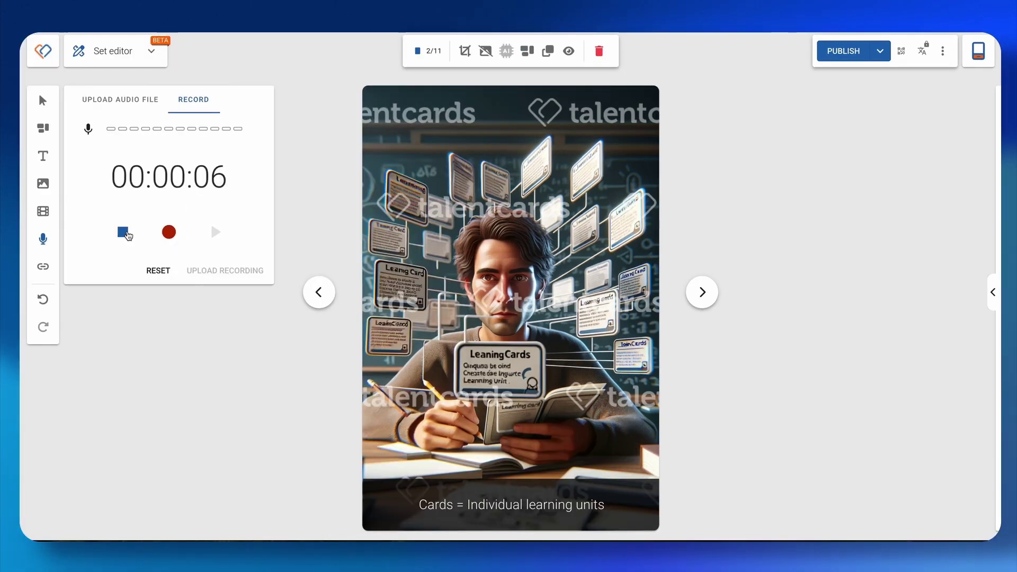
pyautogui.click(125, 233)
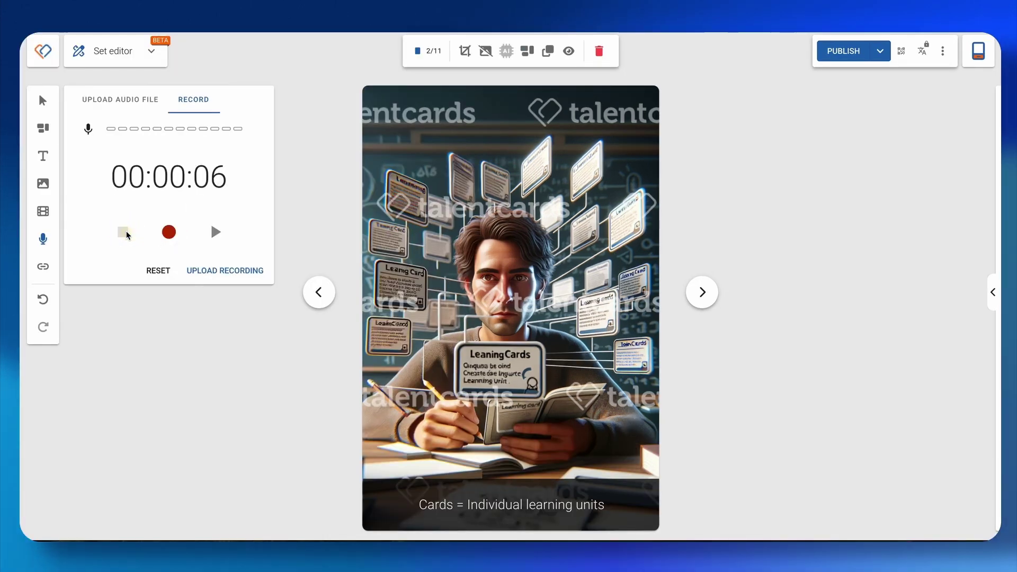
pyautogui.click(222, 271)
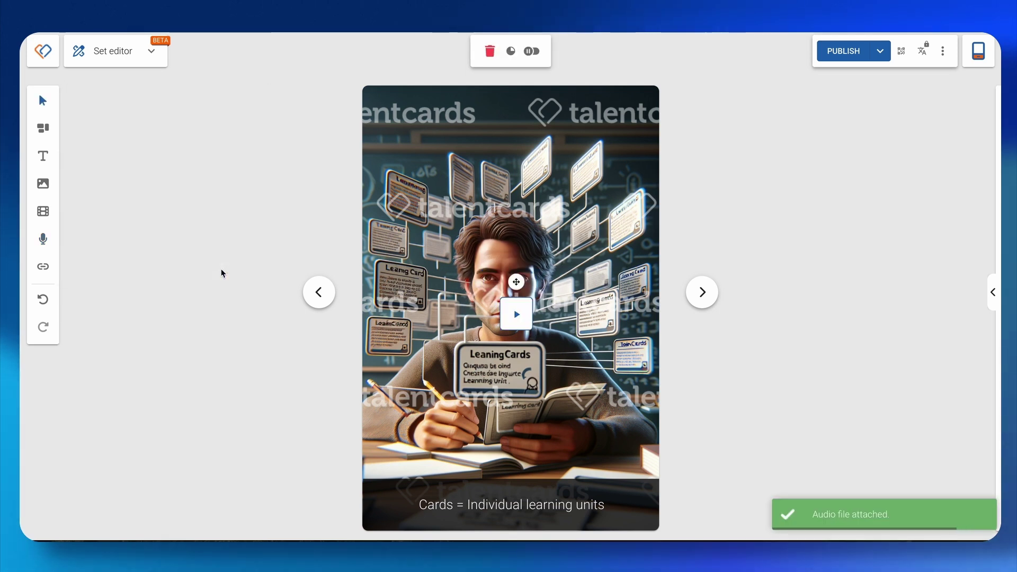
# Test-play the uploaded audio and move its button over the centre of the pictured sign below the man's face.
pyautogui.click(523, 317)
pyautogui.moveTo(513, 285); pyautogui.dragTo(476, 333)
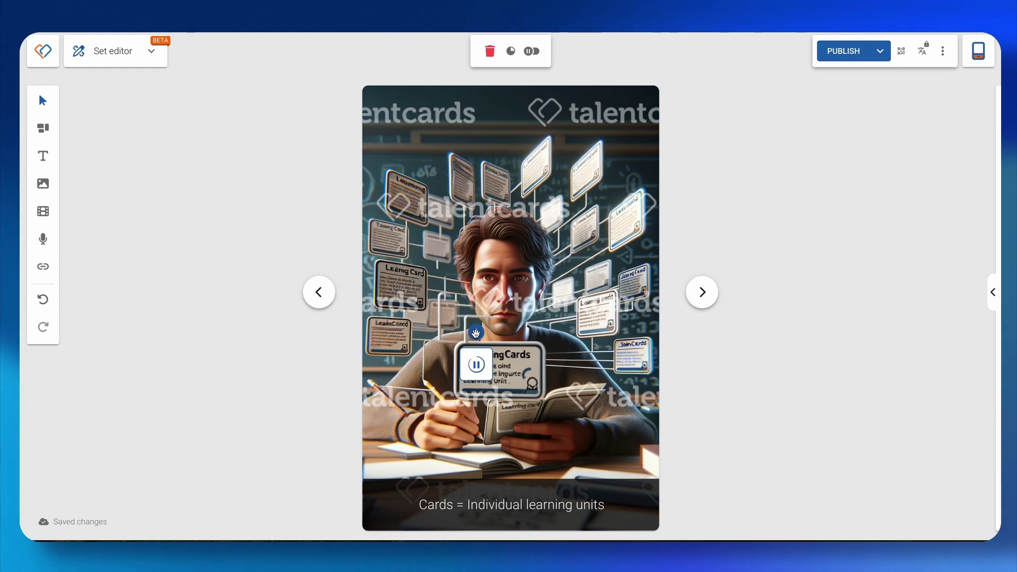
pyautogui.moveTo(476, 333); pyautogui.dragTo(496, 340)
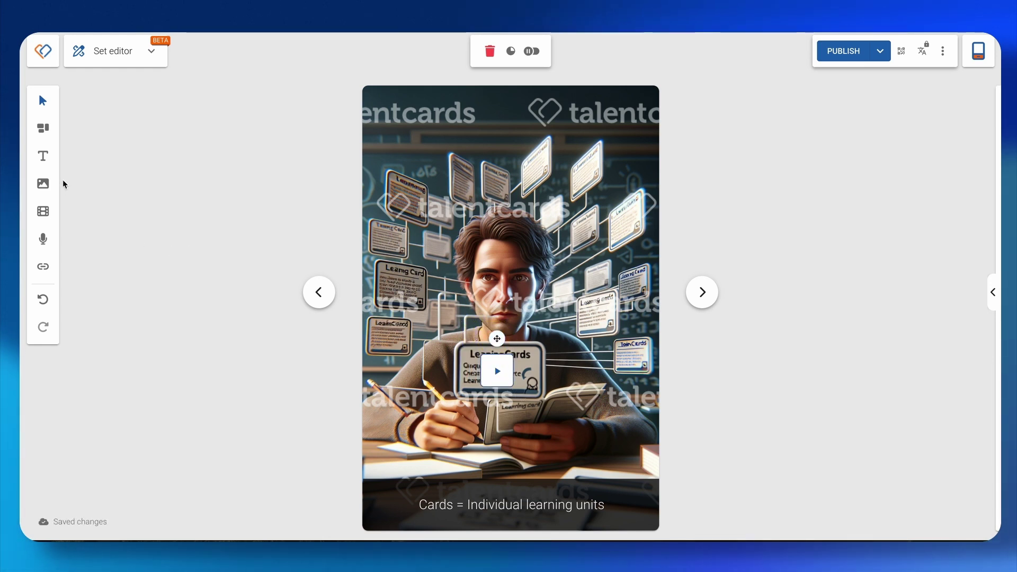
# Add a text box above the audio button reading "Listen to the audio".
pyautogui.click(43, 158)
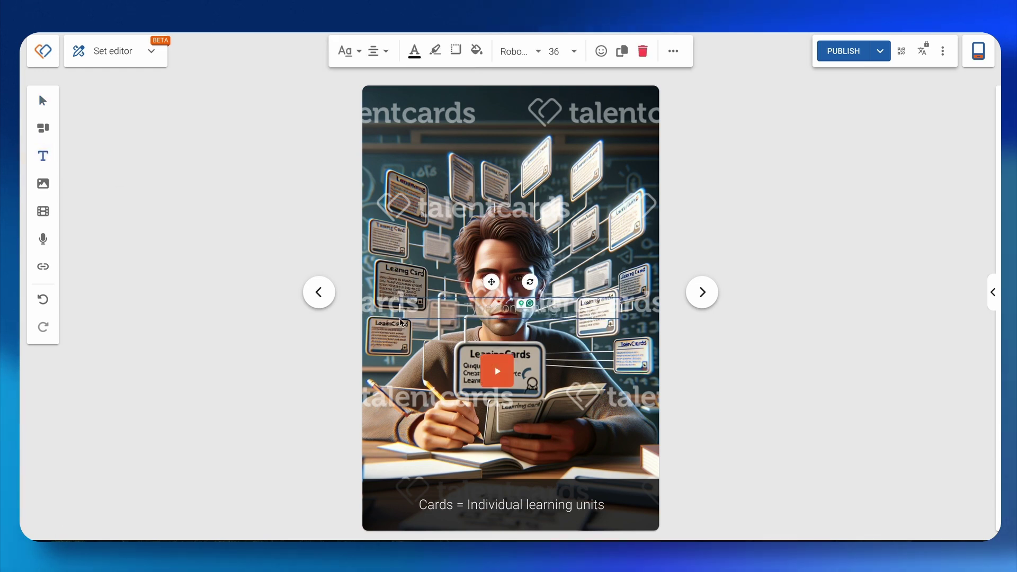
pyautogui.click(489, 307)
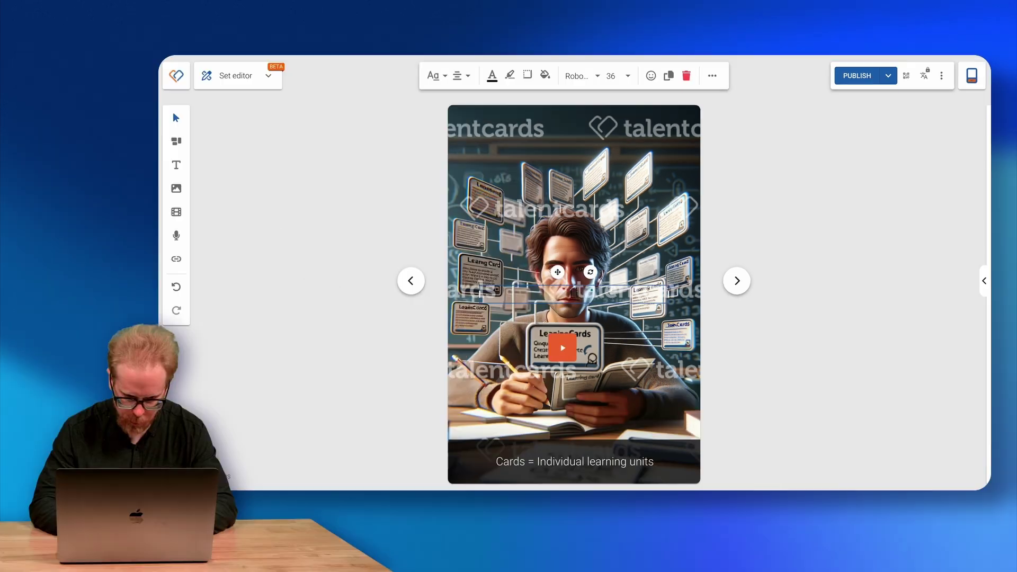
pyautogui.write('Listen to the audio')
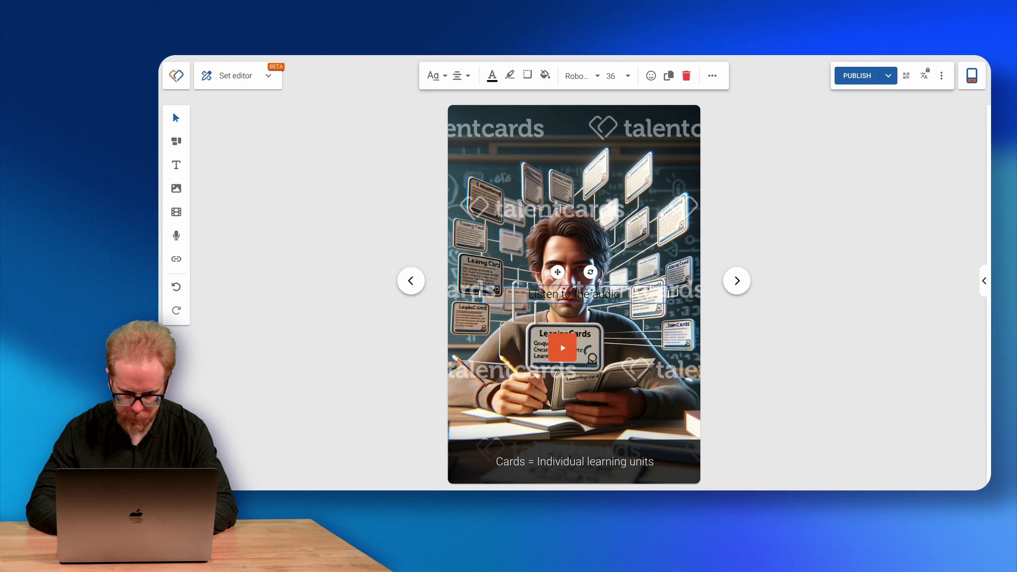
pyautogui.hotkey('ctrl', 'a')
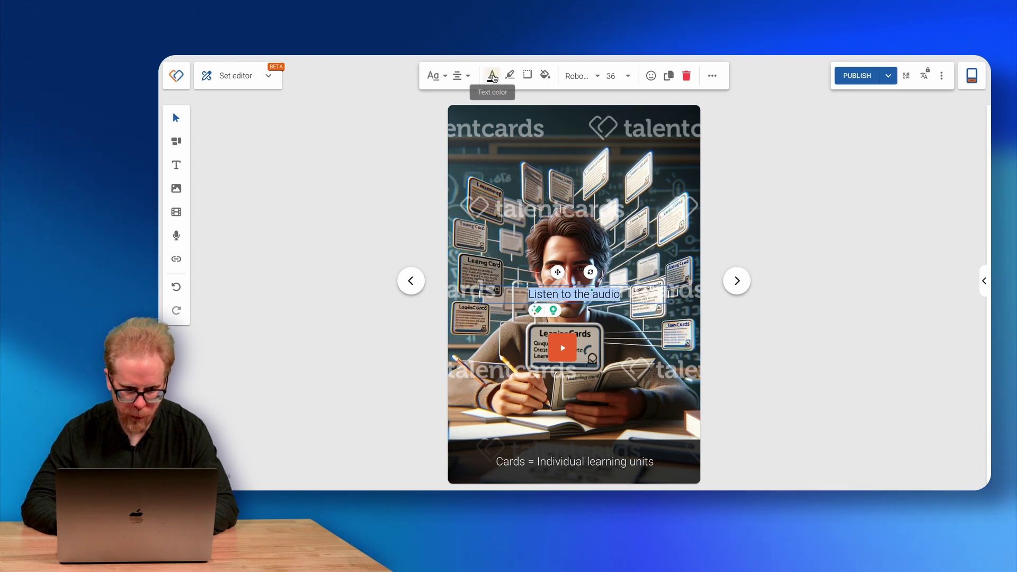
pyautogui.click(492, 77)
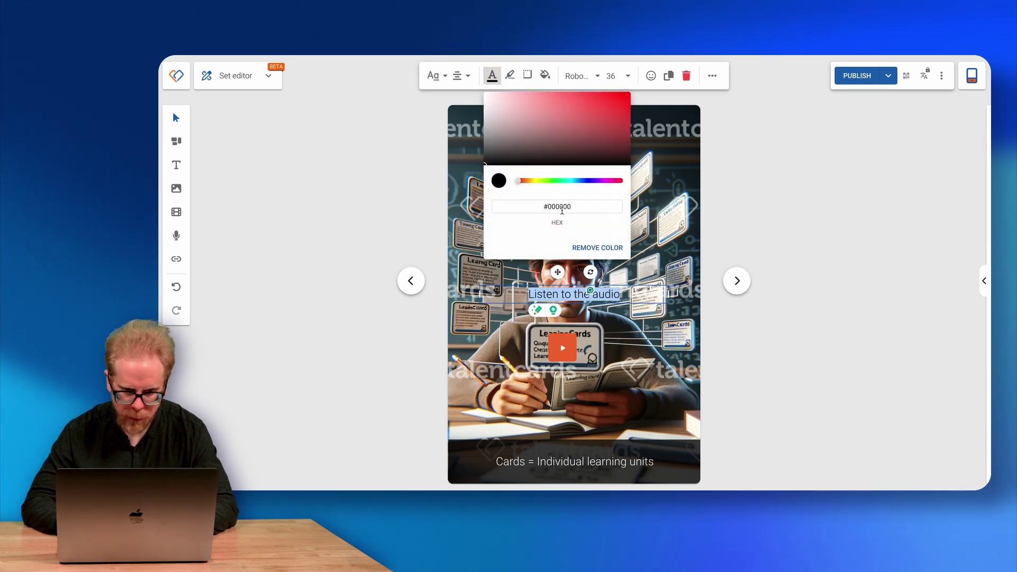
pyautogui.click(482, 162)
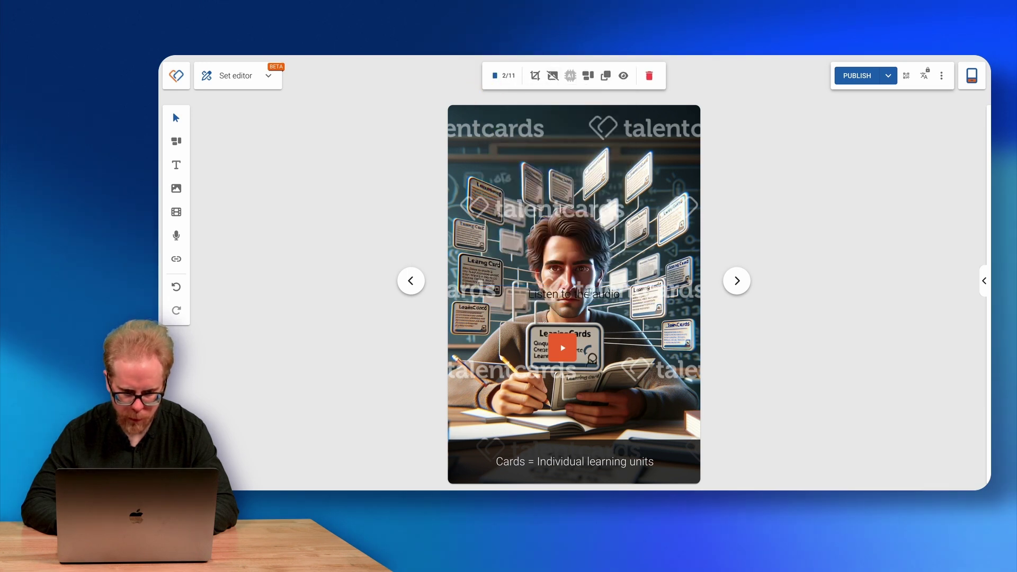
# Set the text colour of "Listen to the audio" to white (#FFFFFF).
pyautogui.click(574, 295)
pyautogui.hotkey('ctrl', 'a')
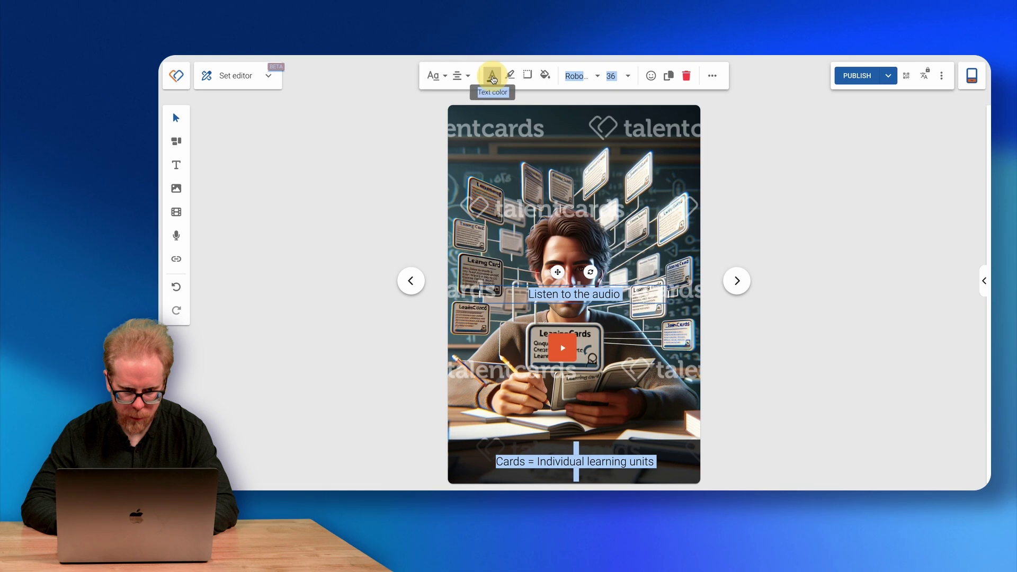
pyautogui.click(491, 76)
pyautogui.moveTo(499, 113); pyautogui.dragTo(482, 95)
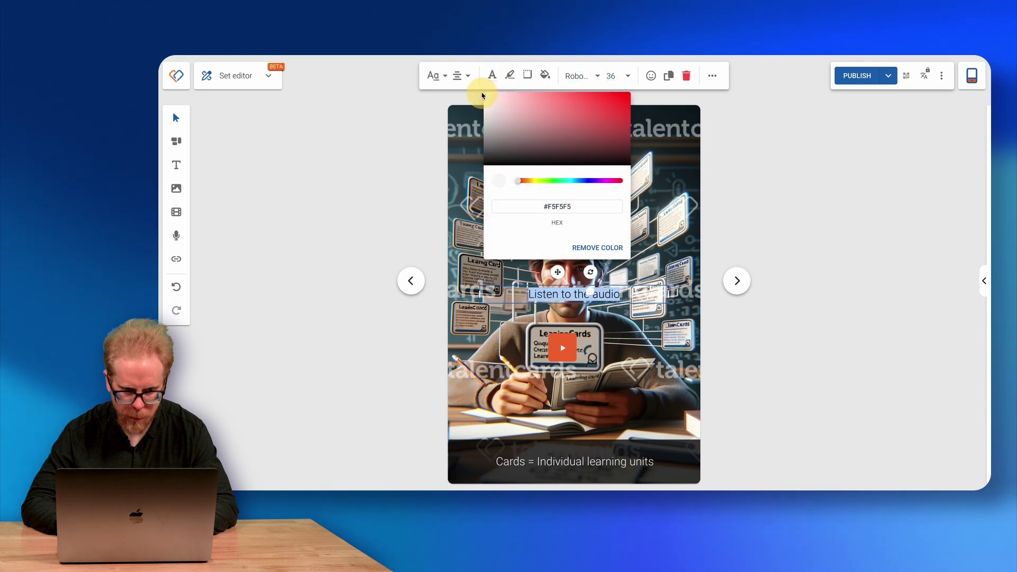
pyautogui.click(474, 91)
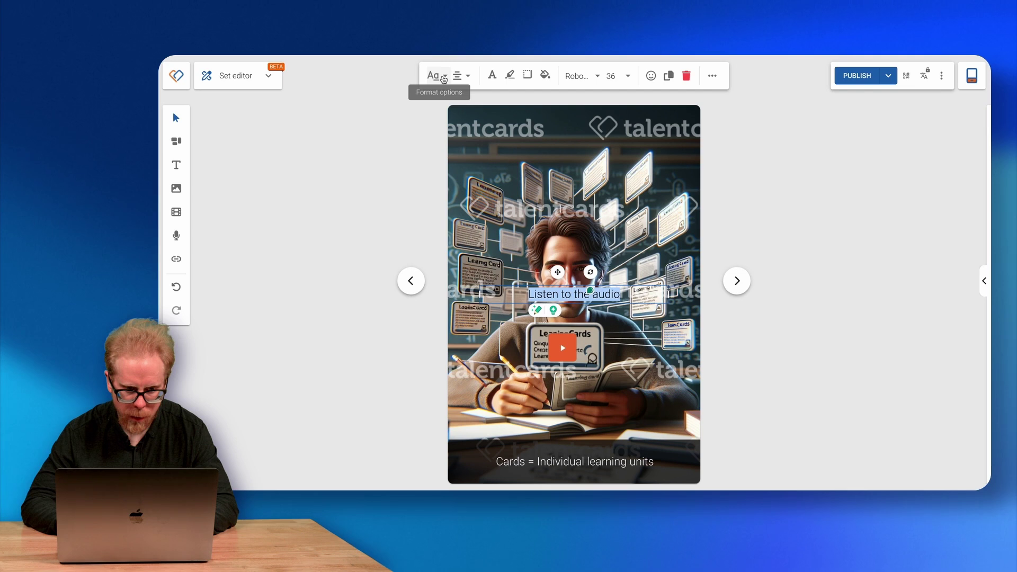
# Make the "Listen to the audio" text bold and check its text colour.
pyautogui.click(436, 75)
pyautogui.click(432, 106)
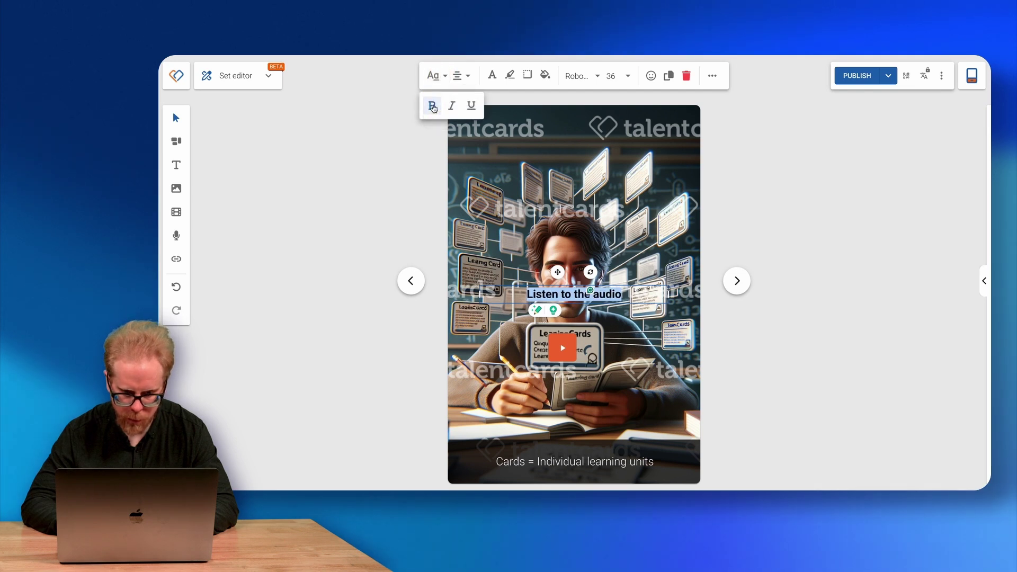
pyautogui.click(494, 76)
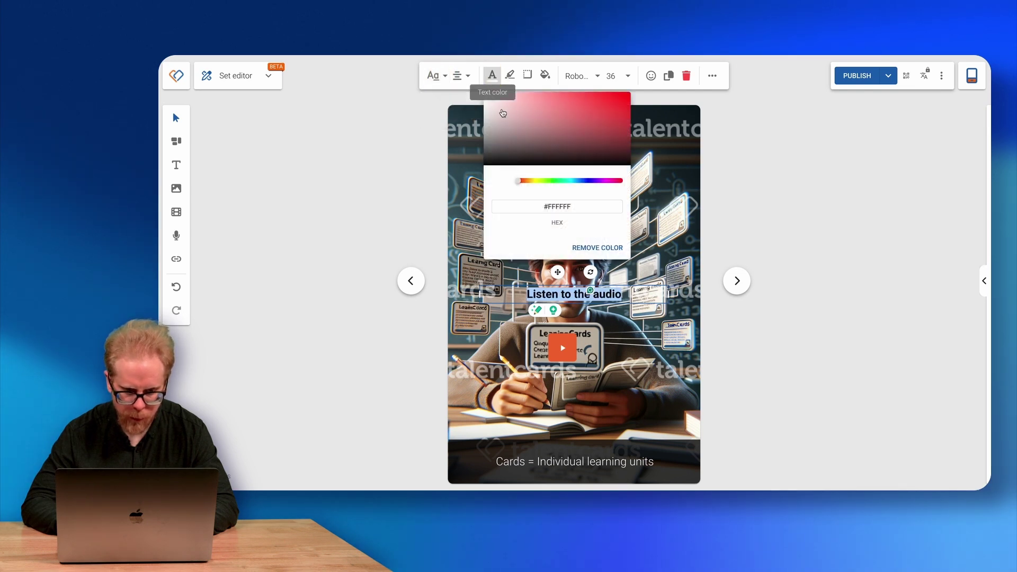
pyautogui.click(483, 104)
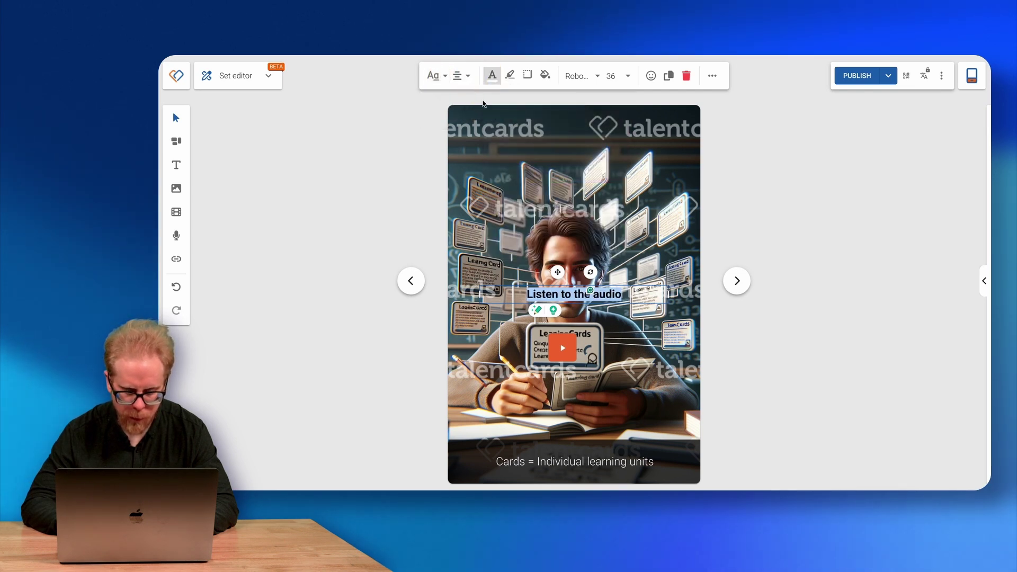
pyautogui.click(407, 241)
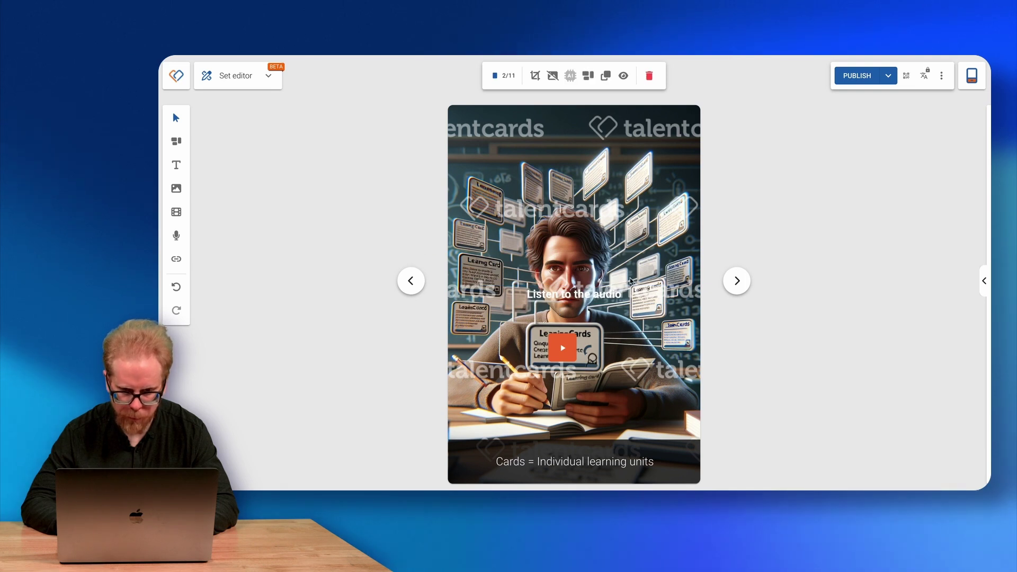
# Give the "Listen to the audio" text a bright yellow highlight colour.
pyautogui.click(594, 291)
pyautogui.press('super+a')
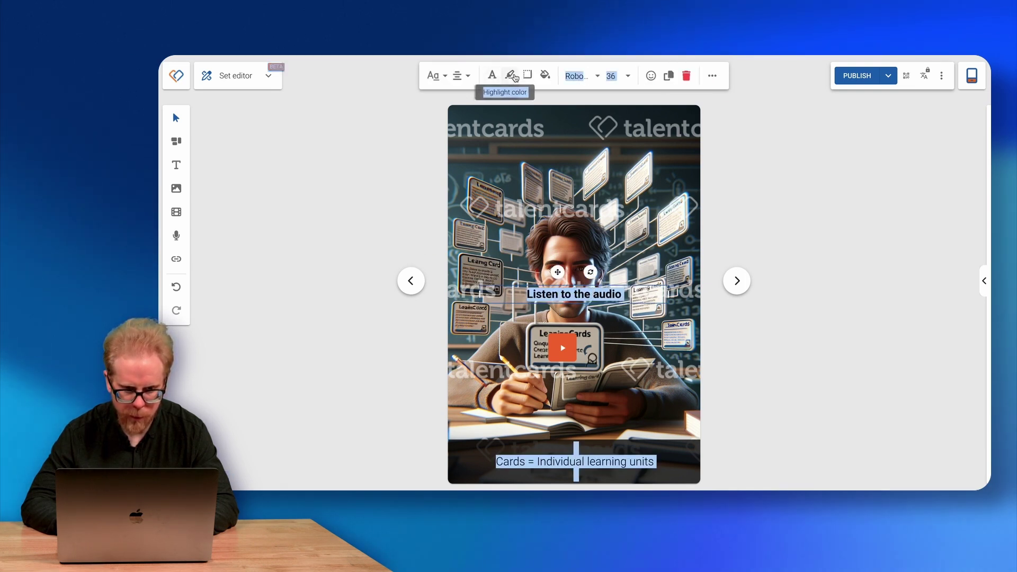
pyautogui.click(509, 78)
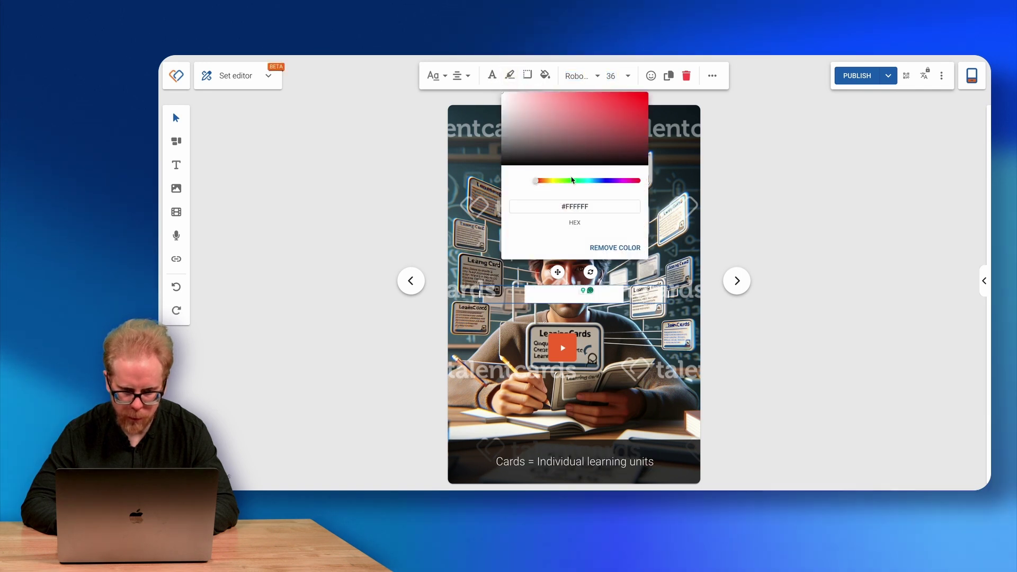
pyautogui.click(554, 181)
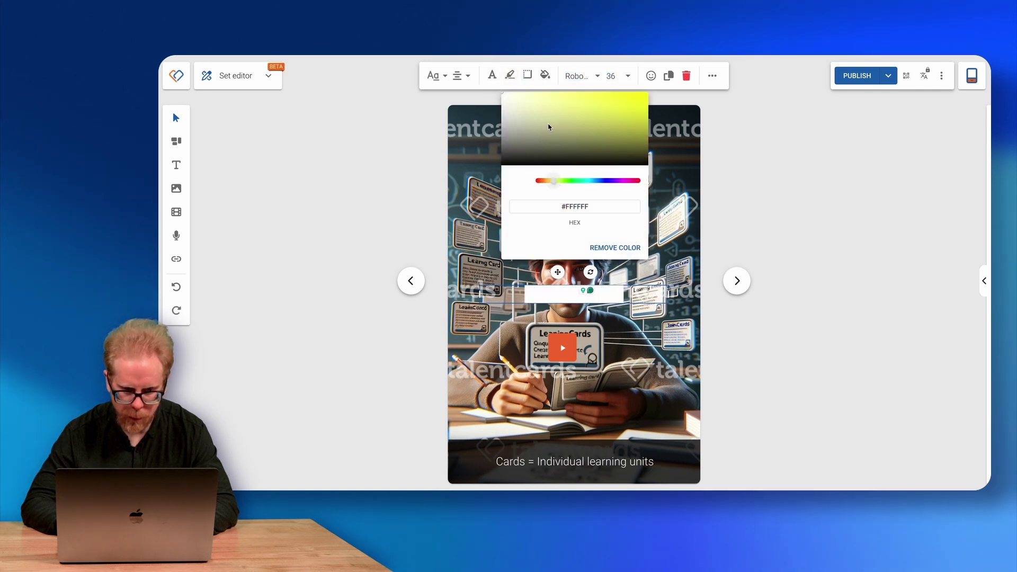
pyautogui.click(626, 100)
pyautogui.click(807, 174)
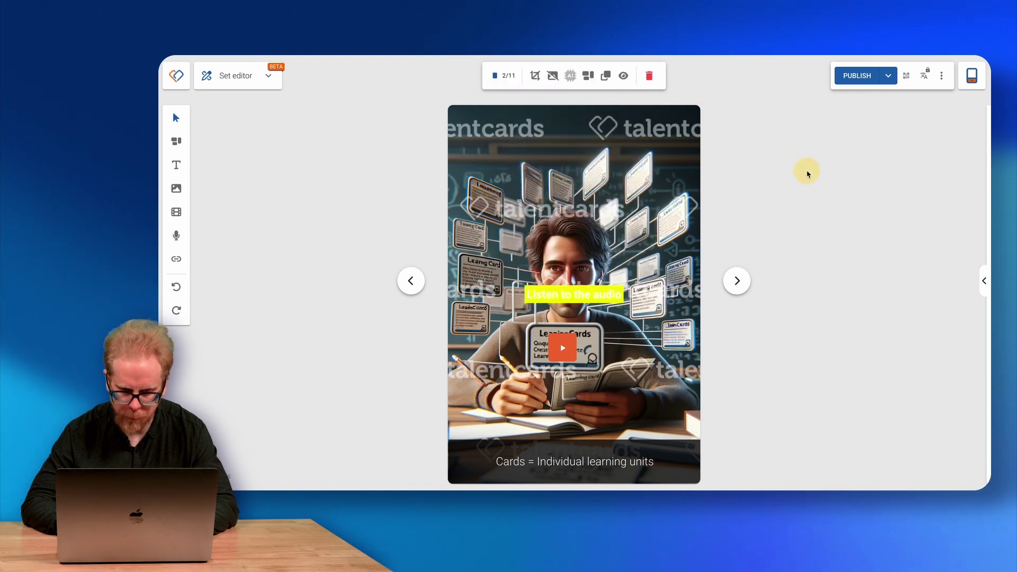
# Set the text colour of the highlighted "Listen to the audio" text to black.
pyautogui.click(549, 295)
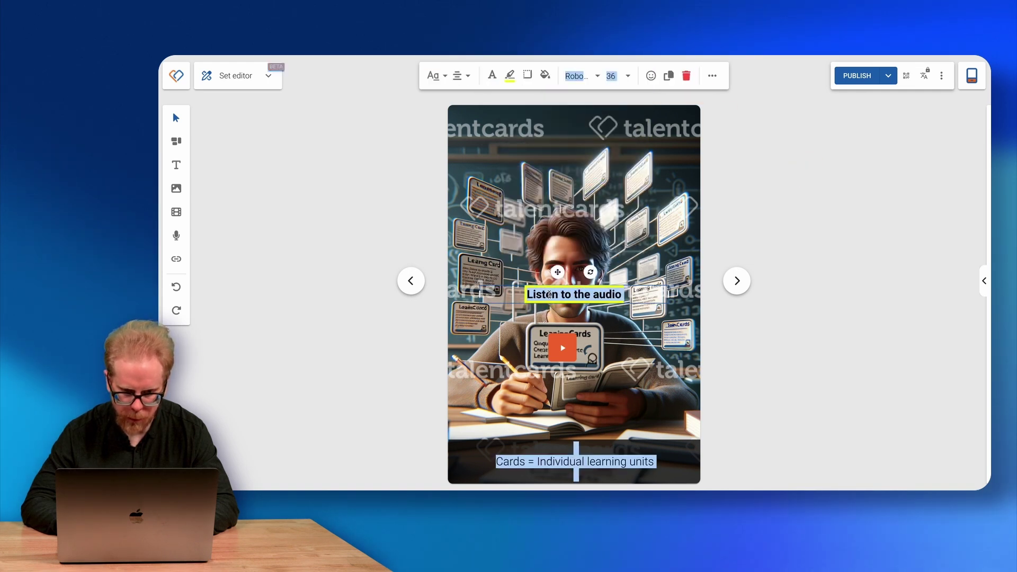
pyautogui.click(492, 78)
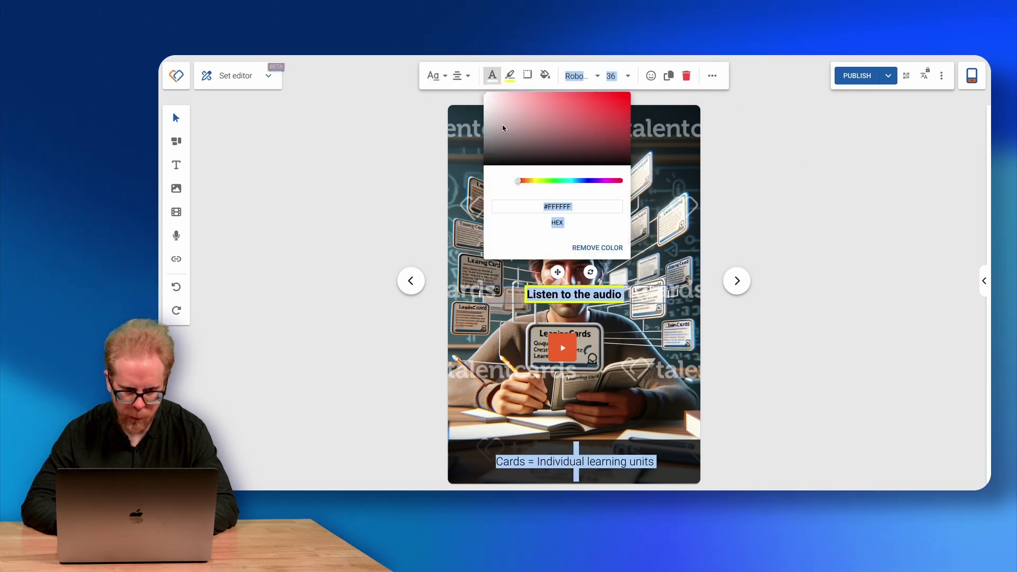
pyautogui.moveTo(503, 131); pyautogui.dragTo(458, 247)
pyautogui.click(907, 157)
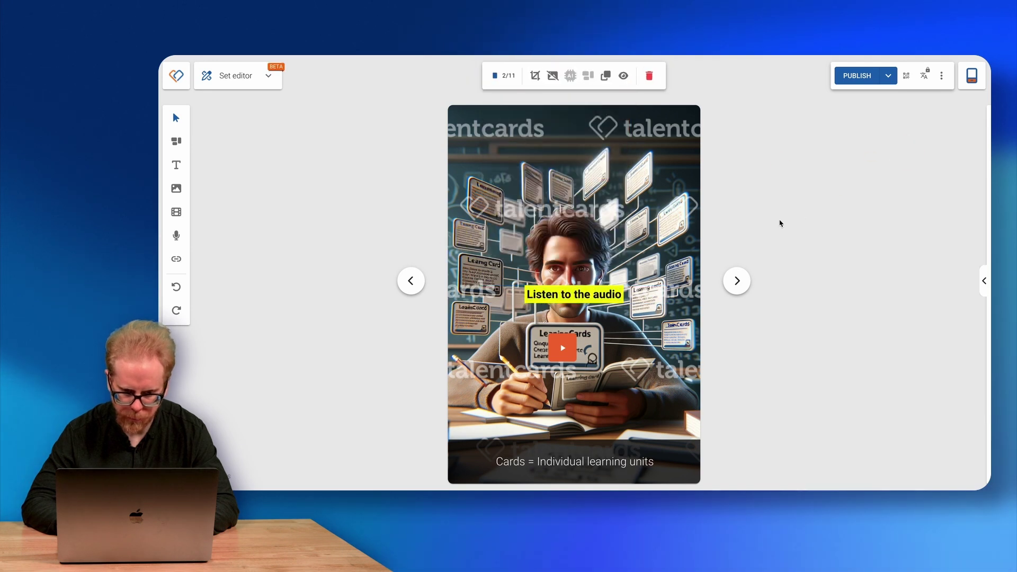
# Move the "Listen to the audio" text above the man's head and place the audio button directly beneath it.
pyautogui.moveTo(590, 295); pyautogui.dragTo(557, 137)
pyautogui.click(555, 342)
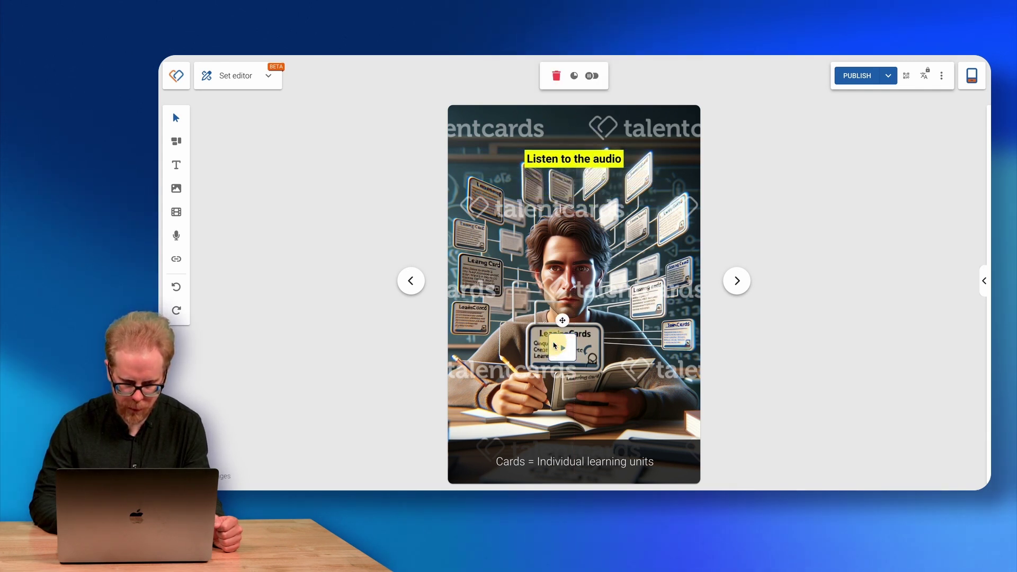
pyautogui.moveTo(562, 321); pyautogui.dragTo(569, 158)
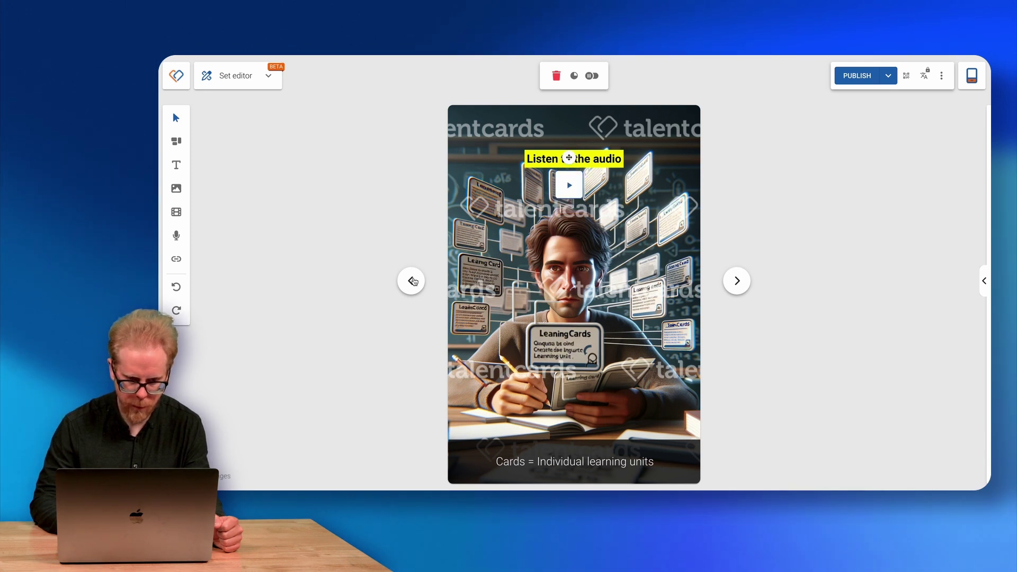
# Go back to the first card and move its video up over the man's face, clear of the pictured phone.
pyautogui.click(412, 281)
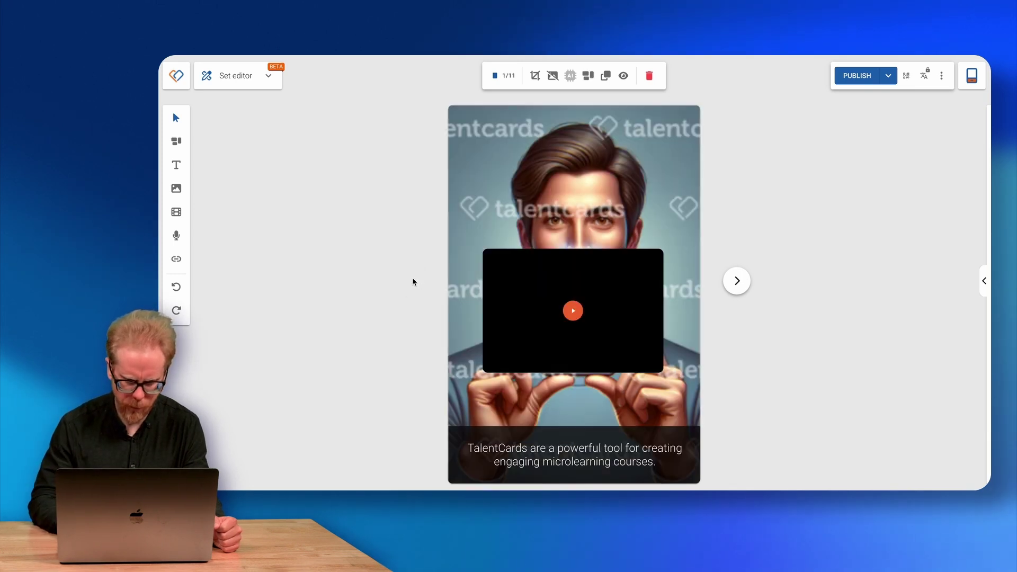
pyautogui.click(175, 165)
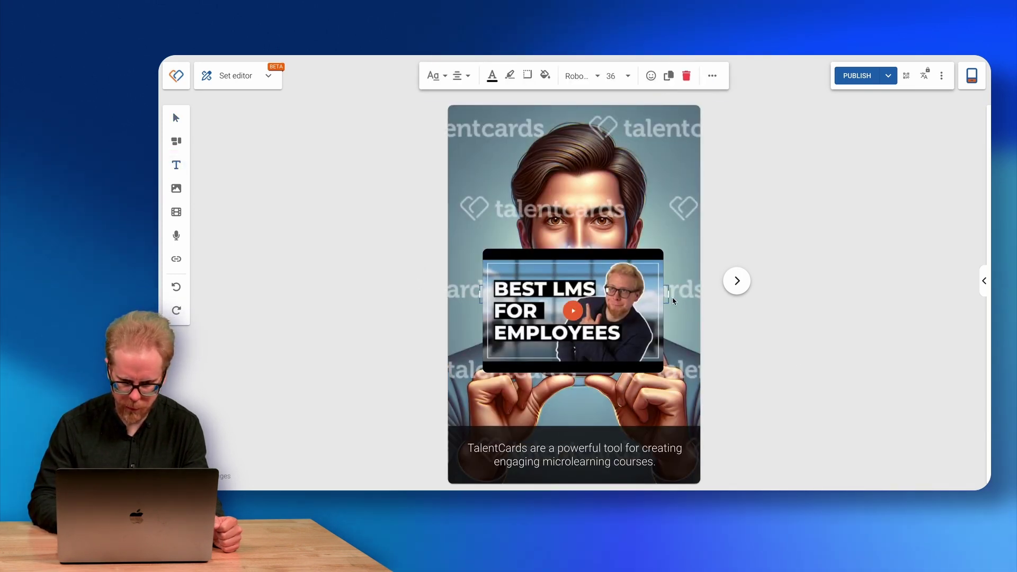
pyautogui.click(576, 259)
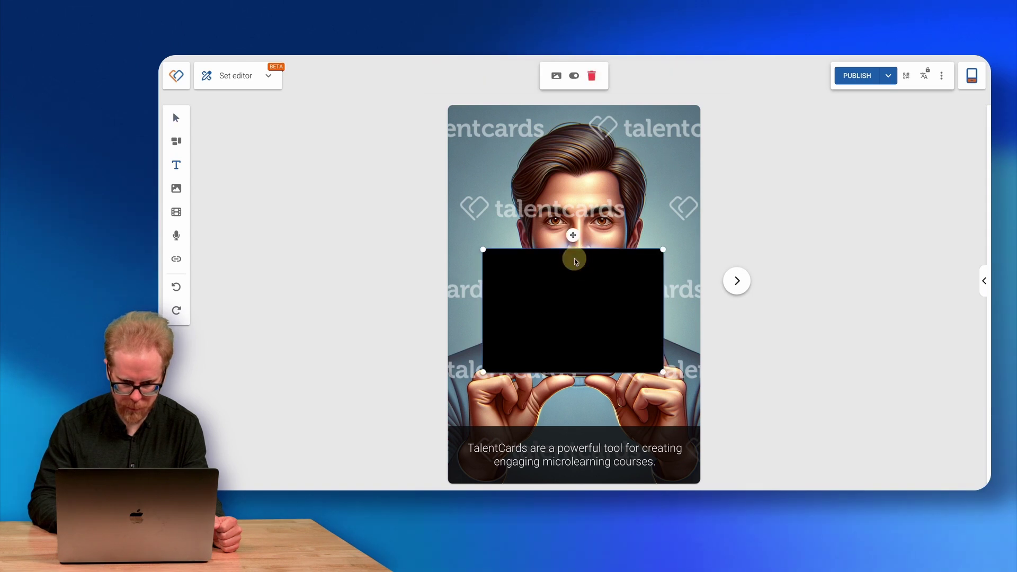
pyautogui.moveTo(573, 234); pyautogui.dragTo(572, 128)
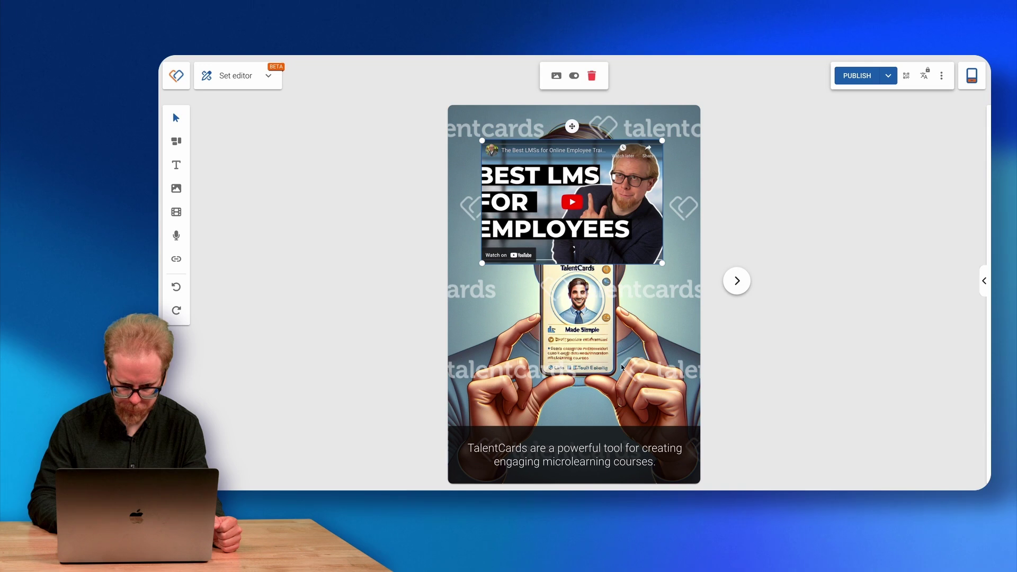
pyautogui.click(591, 307)
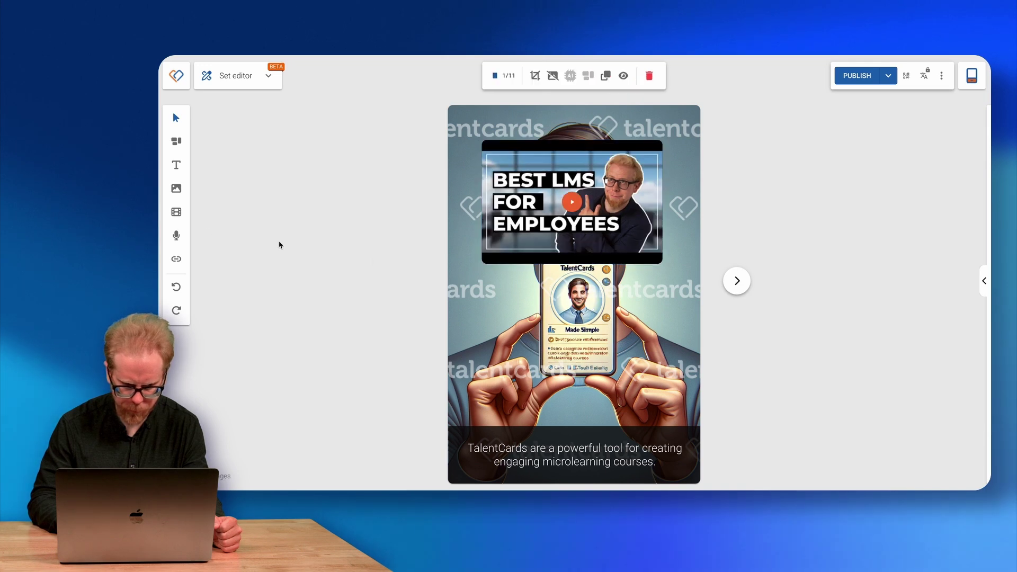
# Add a text box below the video reading "Watch the video".
pyautogui.click(175, 166)
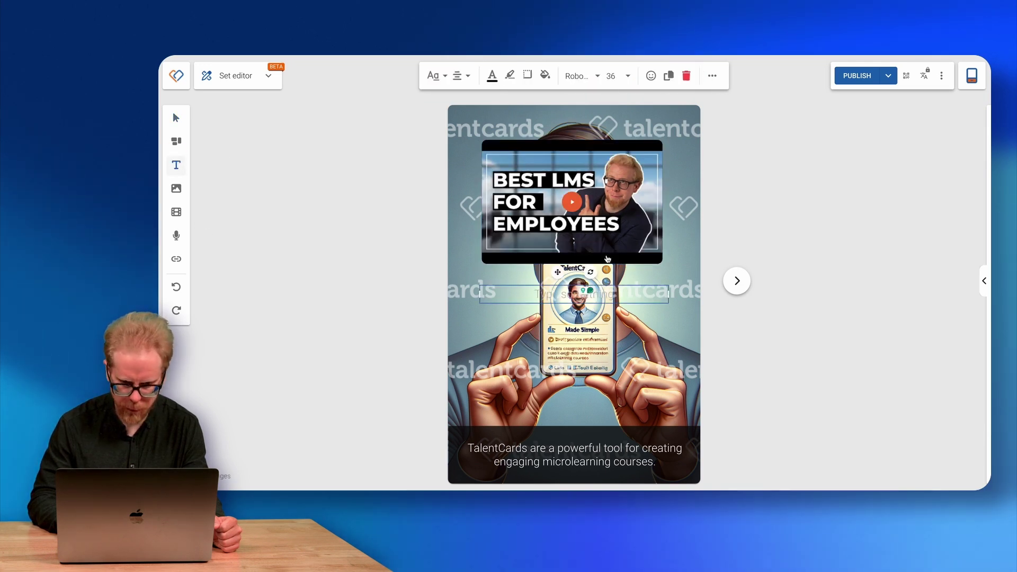
pyautogui.write('Wal')
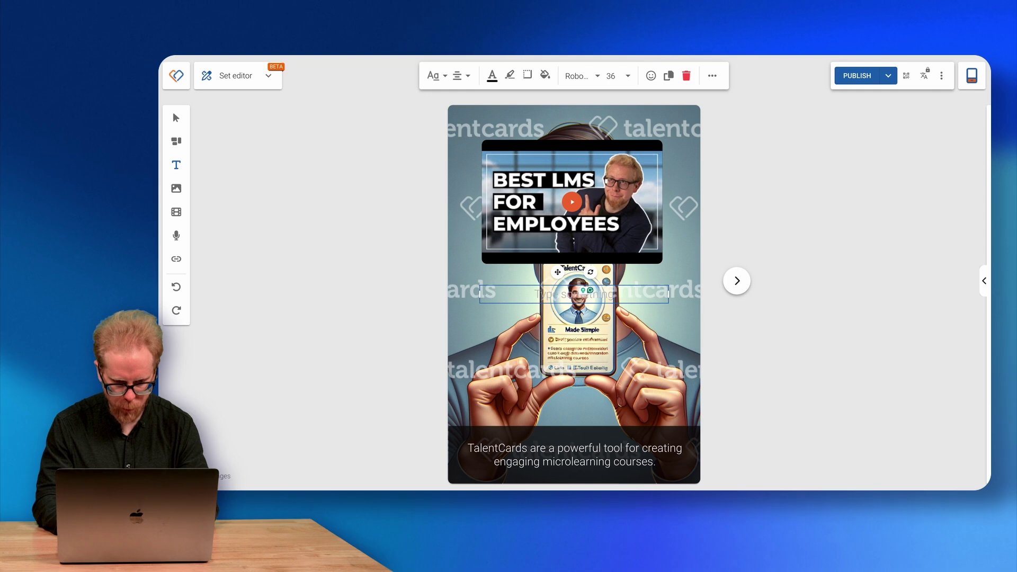
pyautogui.write('ch the video')
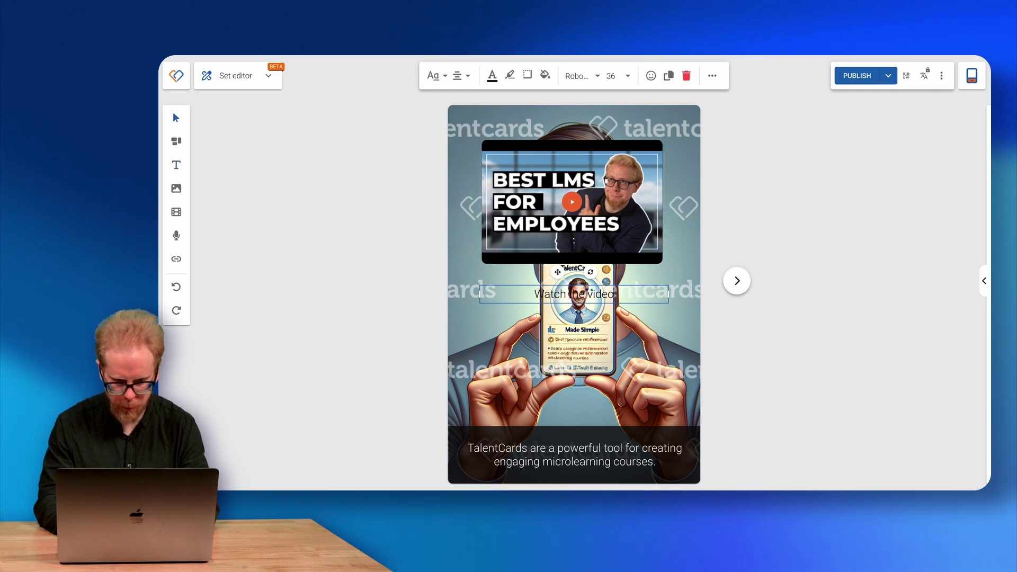
# Highlight the "Watch the video" text in yellow (#ECEE15).
pyautogui.hotkey('ctrl', 'a')
pyautogui.click(493, 76)
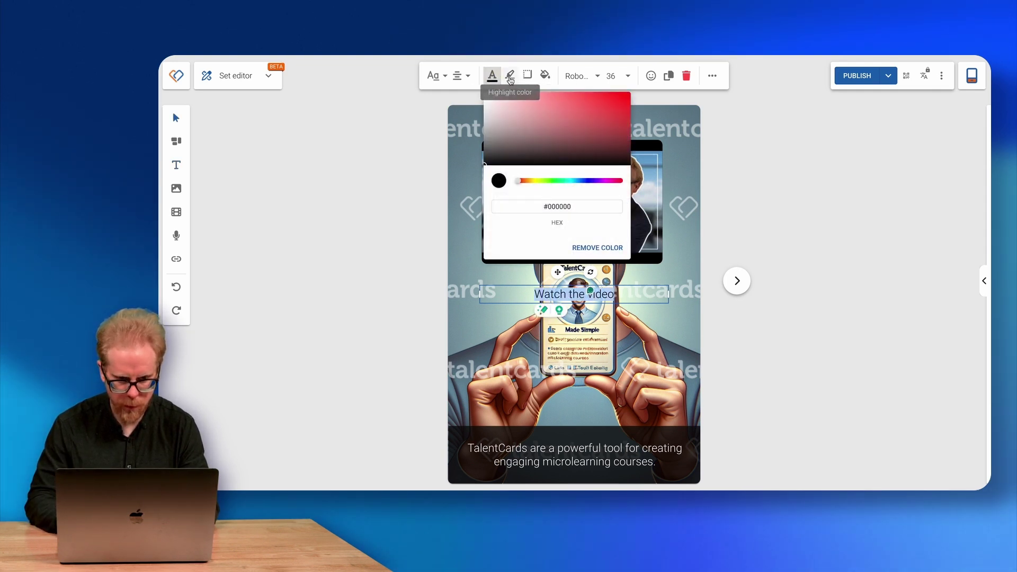
pyautogui.click(510, 76)
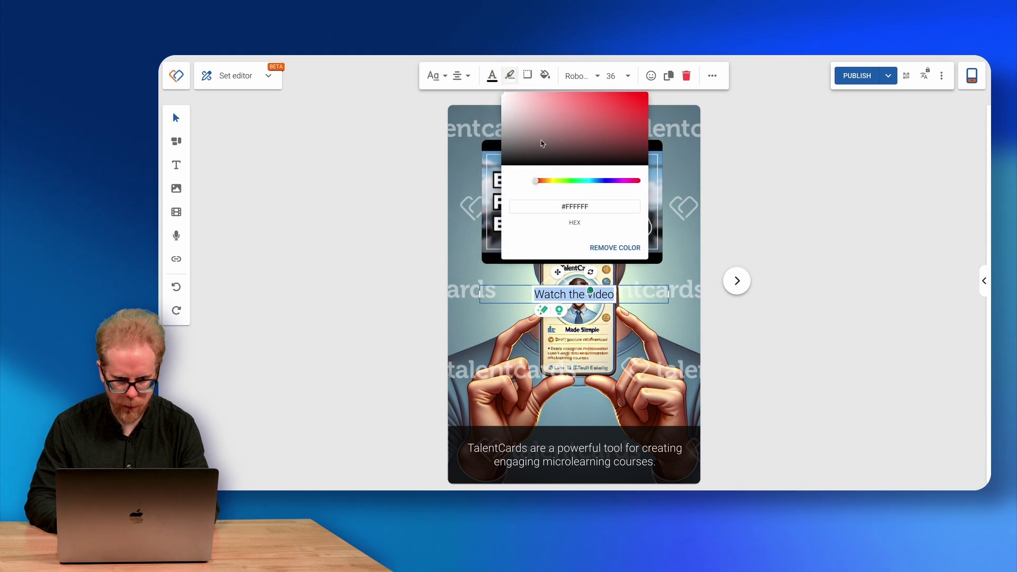
pyautogui.click(554, 182)
pyautogui.click(635, 97)
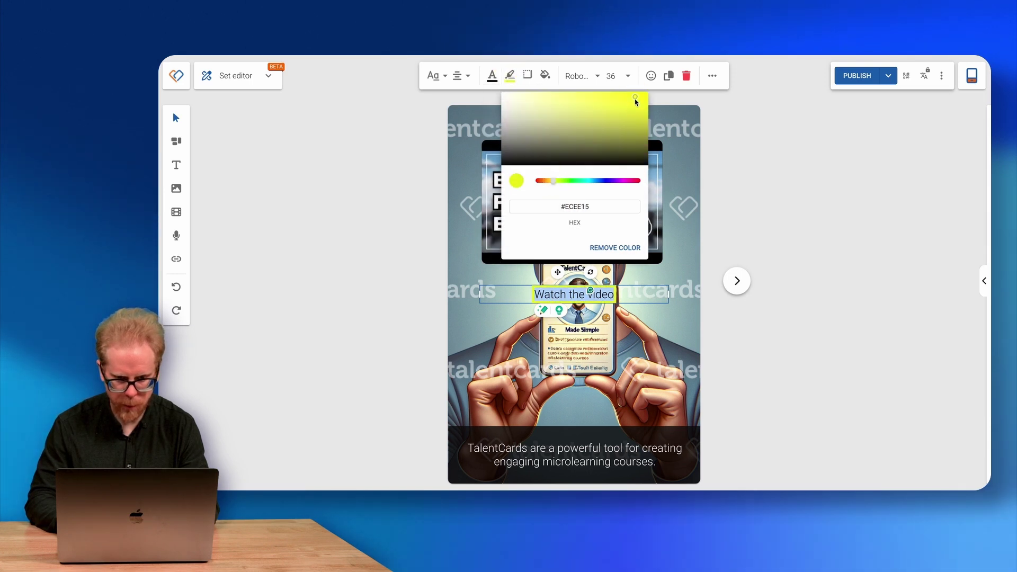
# Make the "Watch the video" text bold and set its font size to 72.
pyautogui.click(445, 80)
pyautogui.click(445, 79)
pyautogui.click(443, 78)
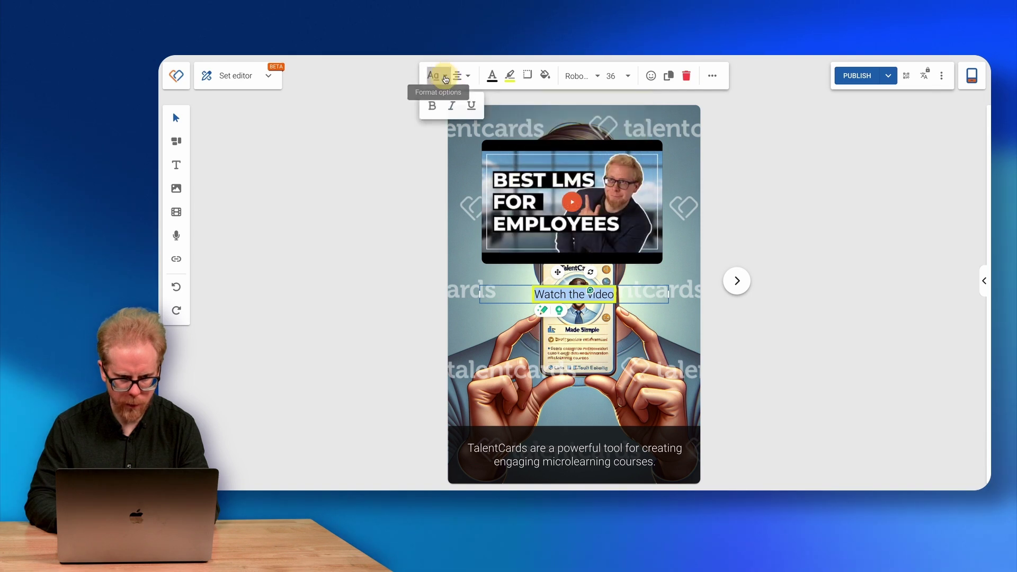
pyautogui.click(433, 107)
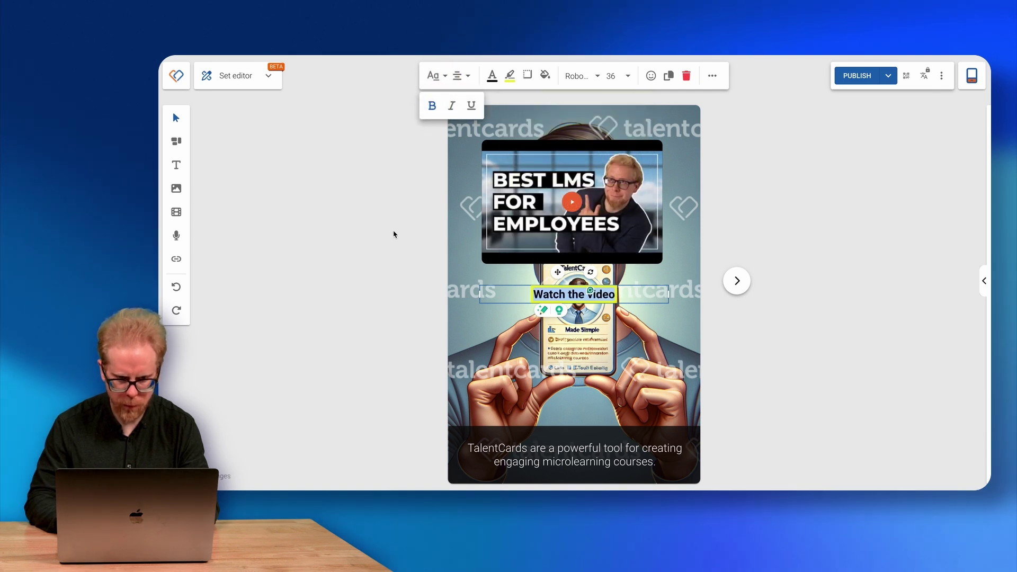
pyautogui.click(627, 77)
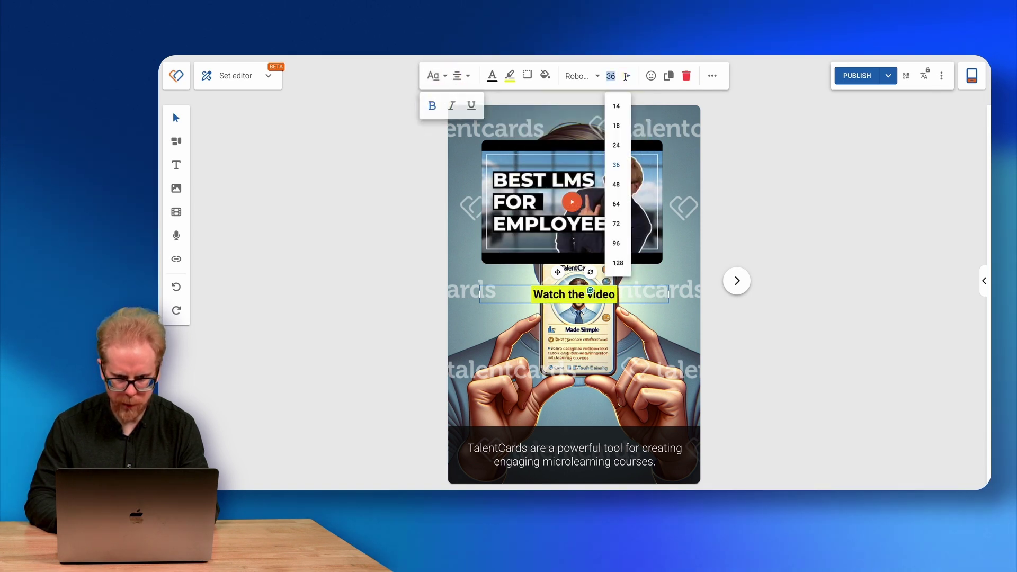
pyautogui.click(617, 225)
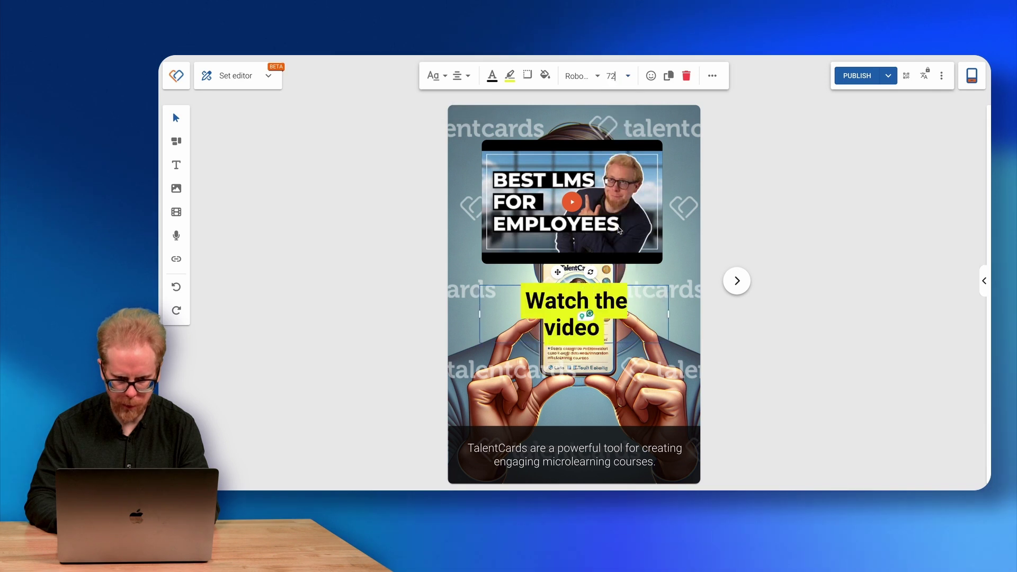
# Try the Gluten font on the "Watch the video" text.
pyautogui.click(595, 76)
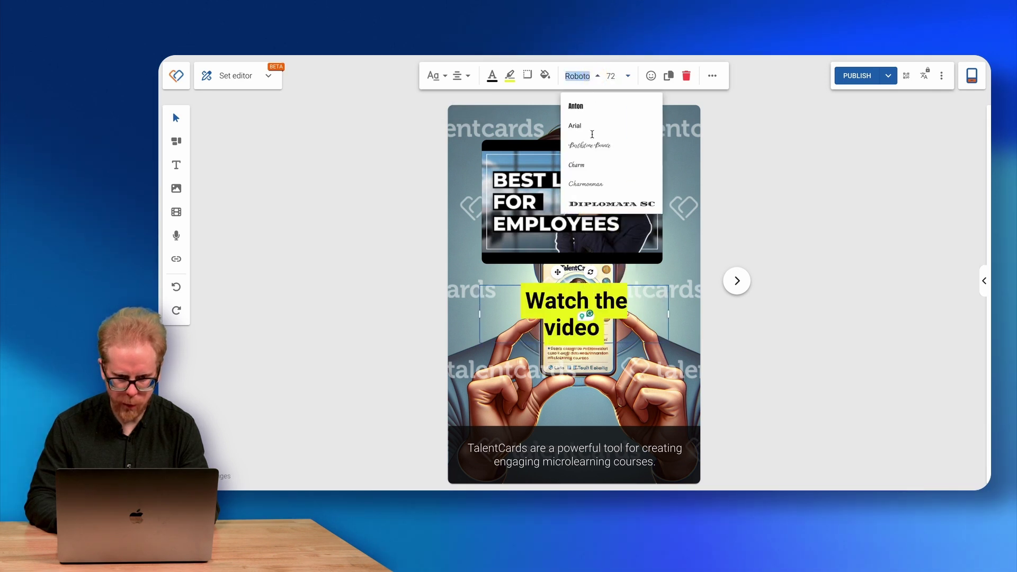
pyautogui.scroll(-3, 592, 147)
pyautogui.click(586, 150)
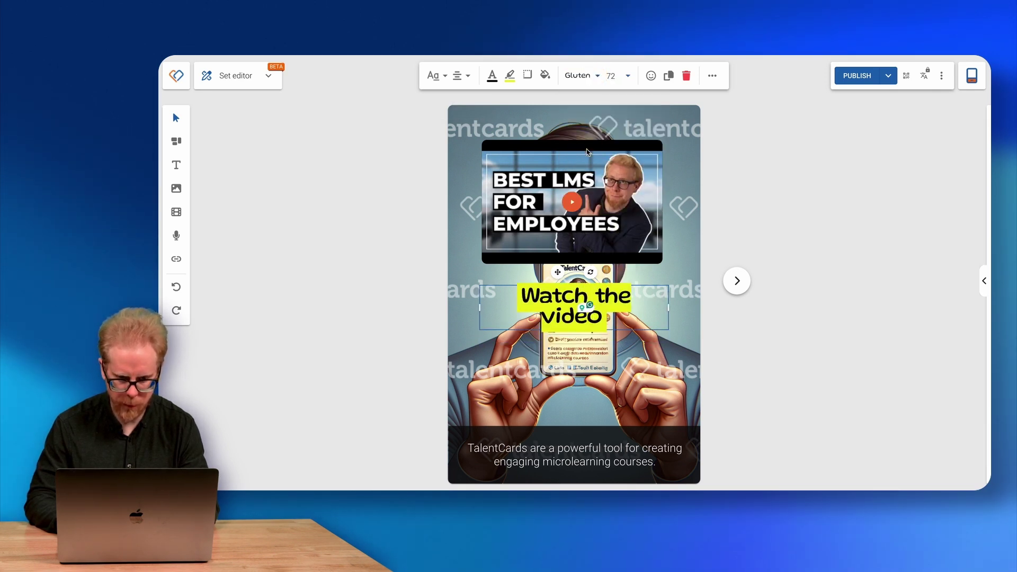
pyautogui.click(414, 207)
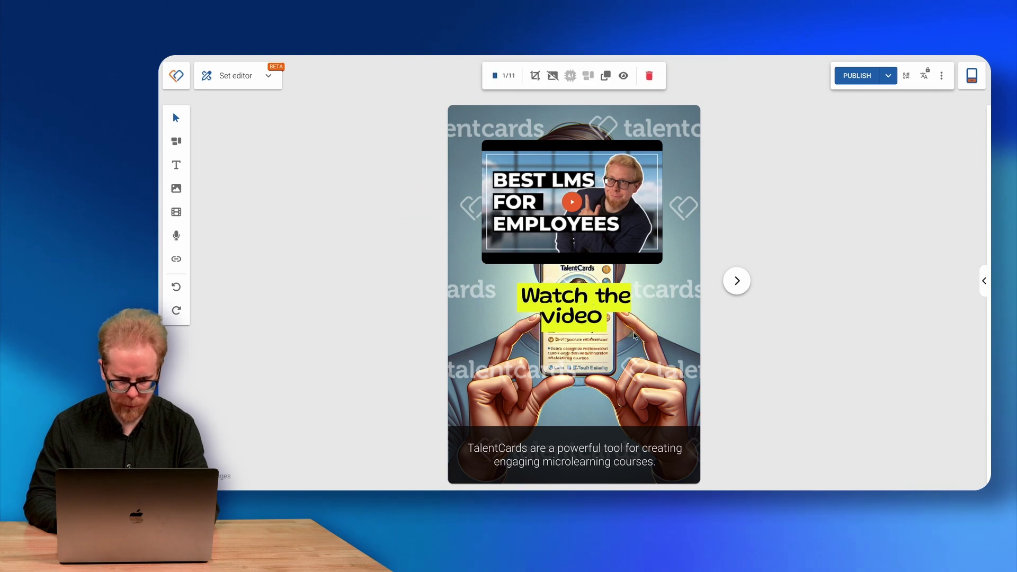
# Set the font of the "Watch the video" text to Charm.
pyautogui.click(593, 310)
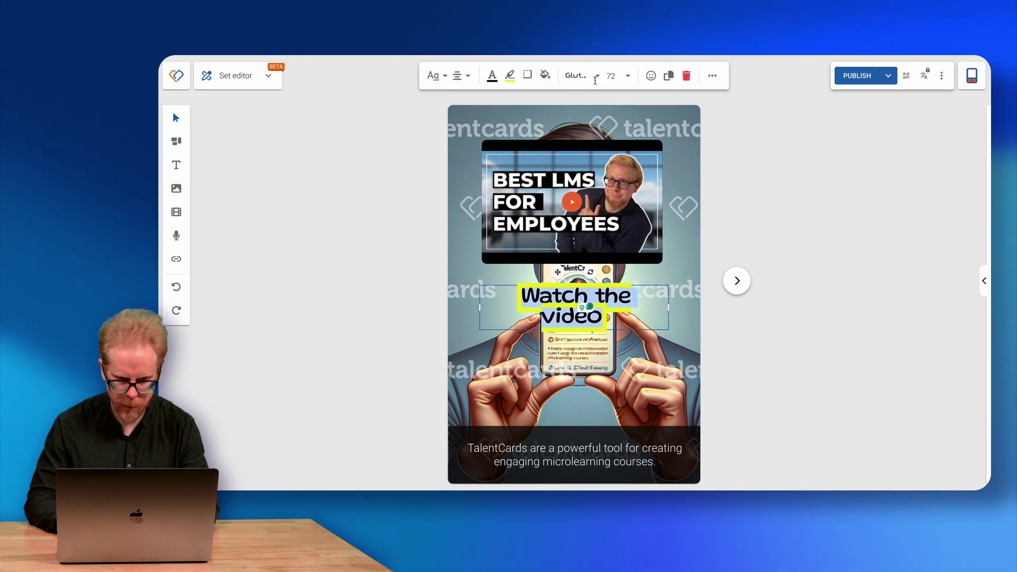
pyautogui.click(576, 75)
pyautogui.click(579, 165)
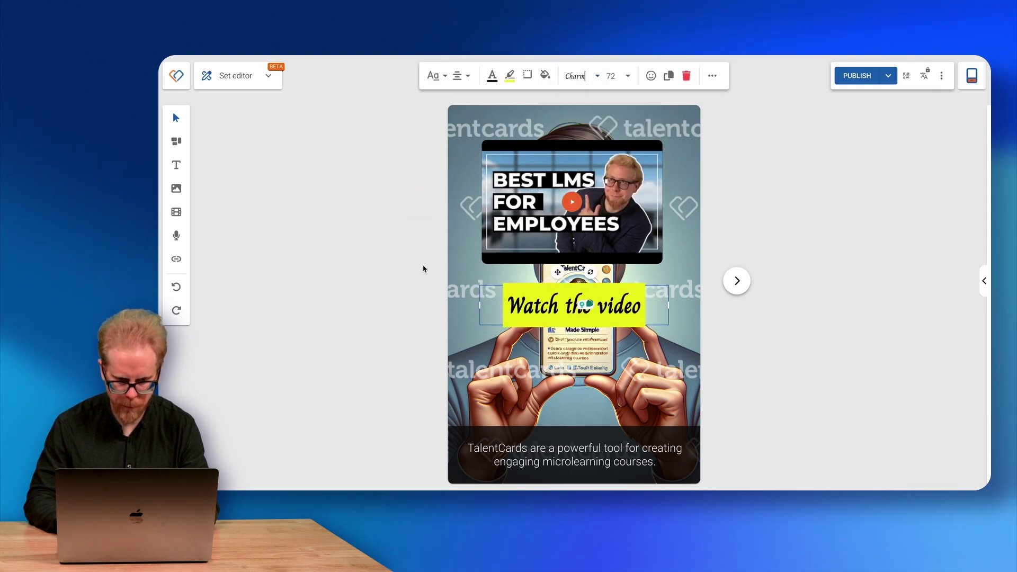
pyautogui.click(408, 275)
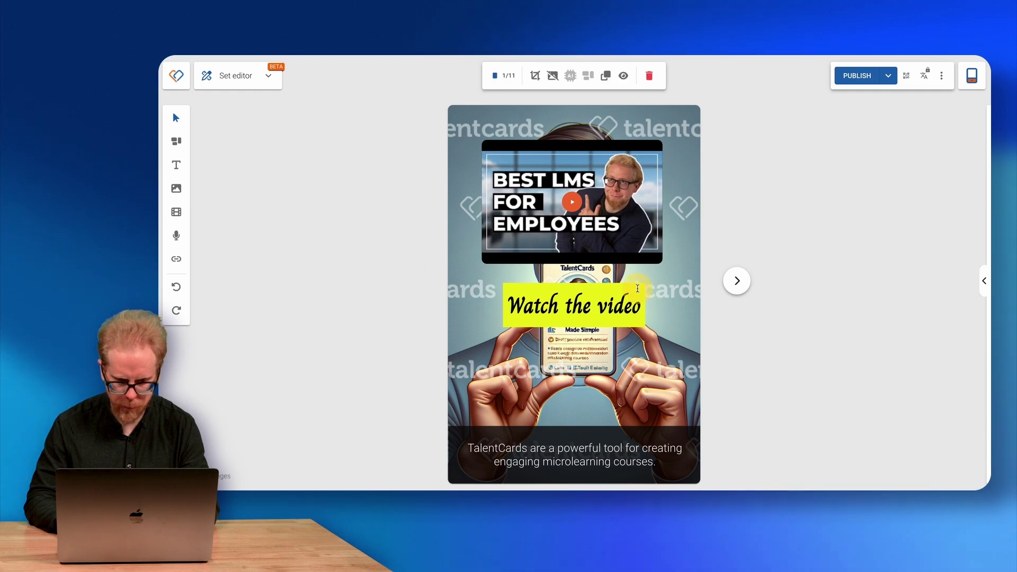
# Move the "Watch the video" text down to the pictured hands and lower the video to sit directly above it.
pyautogui.click(573, 301)
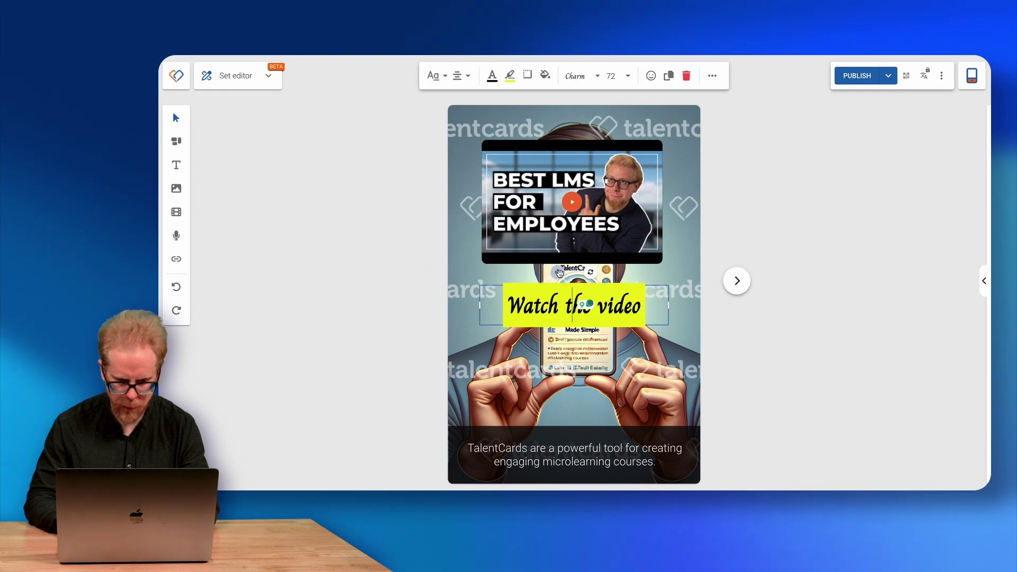
pyautogui.moveTo(557, 273); pyautogui.dragTo(557, 326)
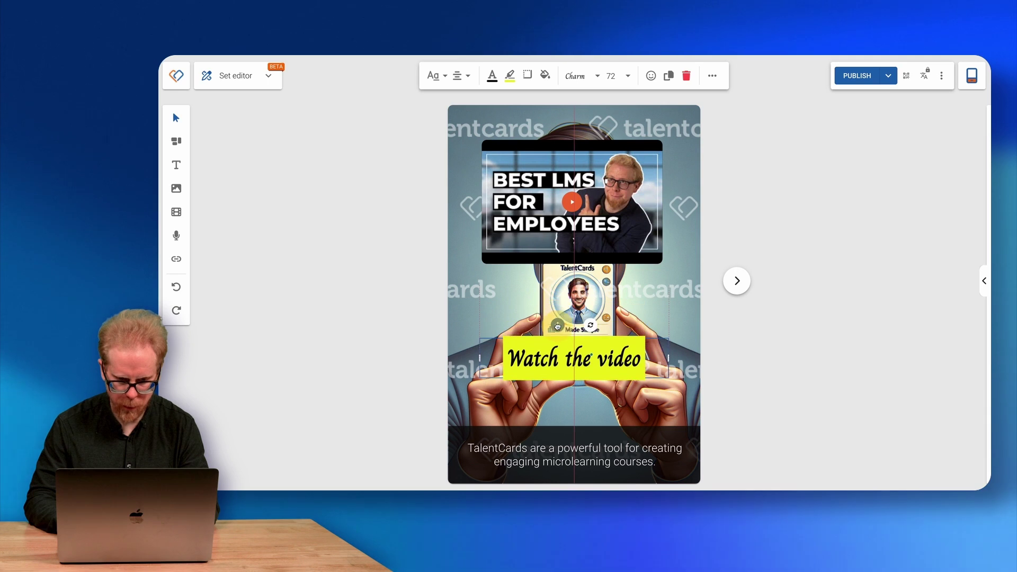
pyautogui.click(580, 146)
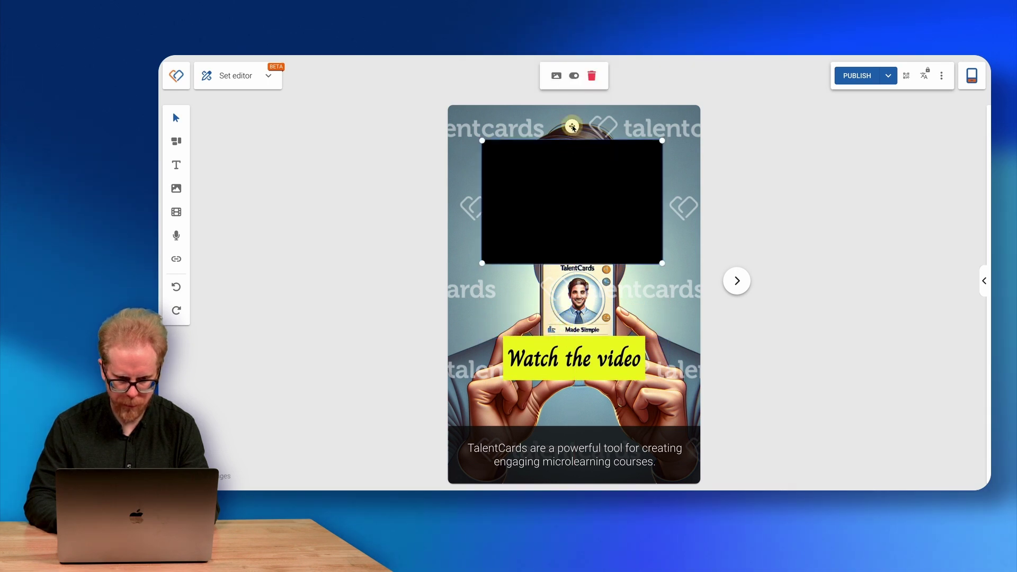
pyautogui.moveTo(572, 127); pyautogui.dragTo(577, 196)
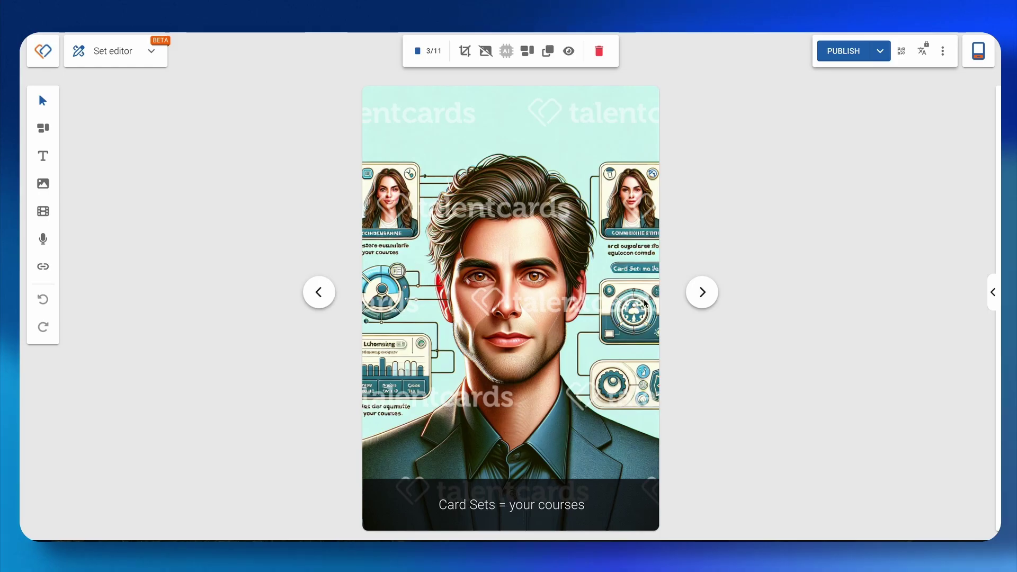
# Add a new blank card at the end of the card set.
pyautogui.click(701, 292)
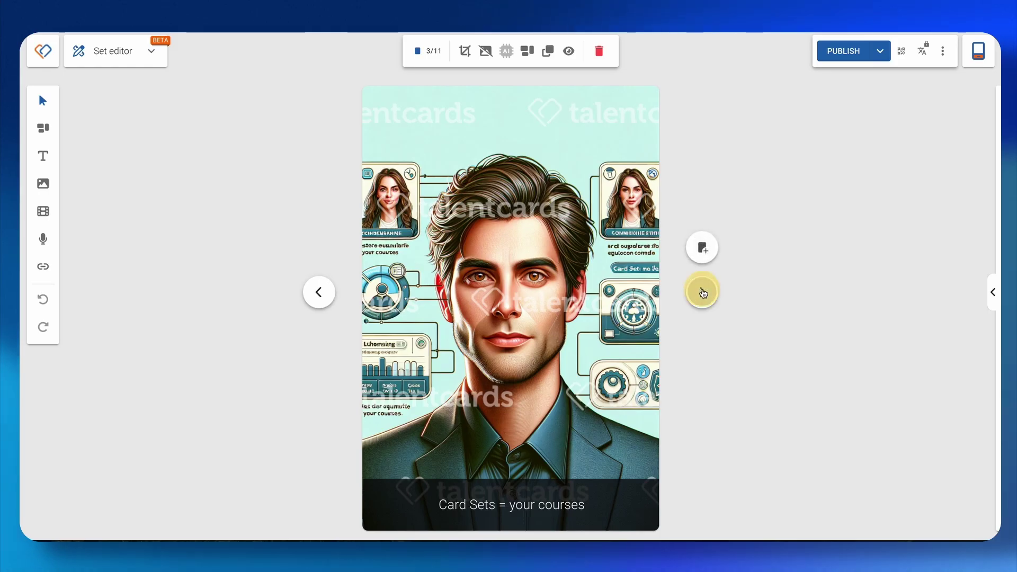
pyautogui.click(702, 292)
pyautogui.click(701, 292)
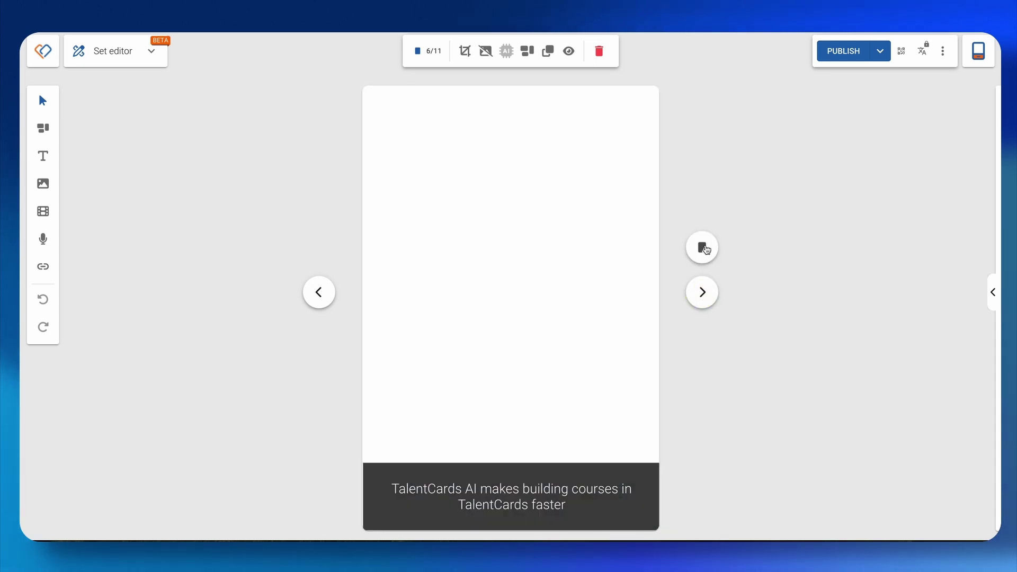
pyautogui.click(702, 248)
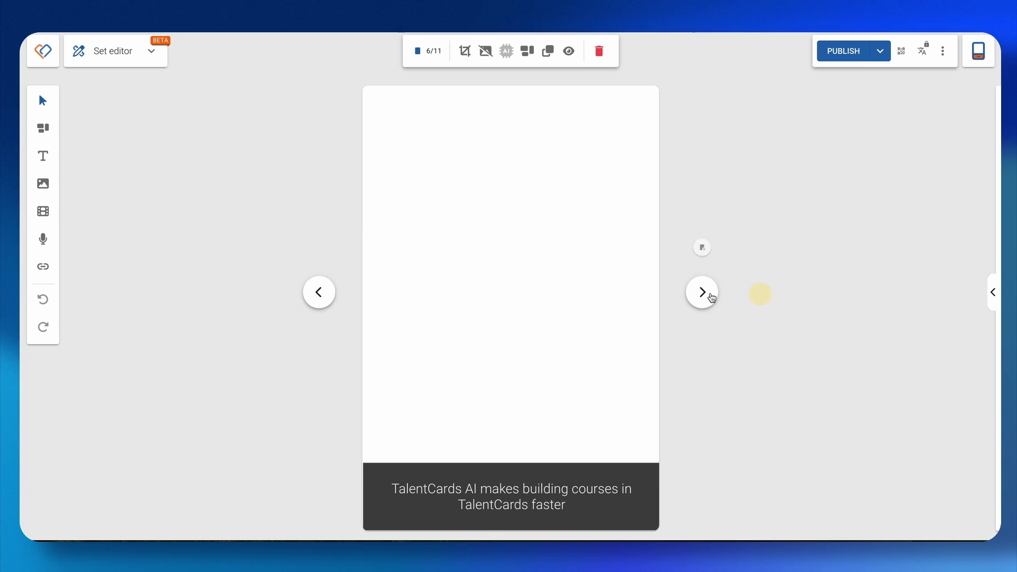
pyautogui.click(706, 295)
pyautogui.click(707, 296)
pyautogui.click(706, 296)
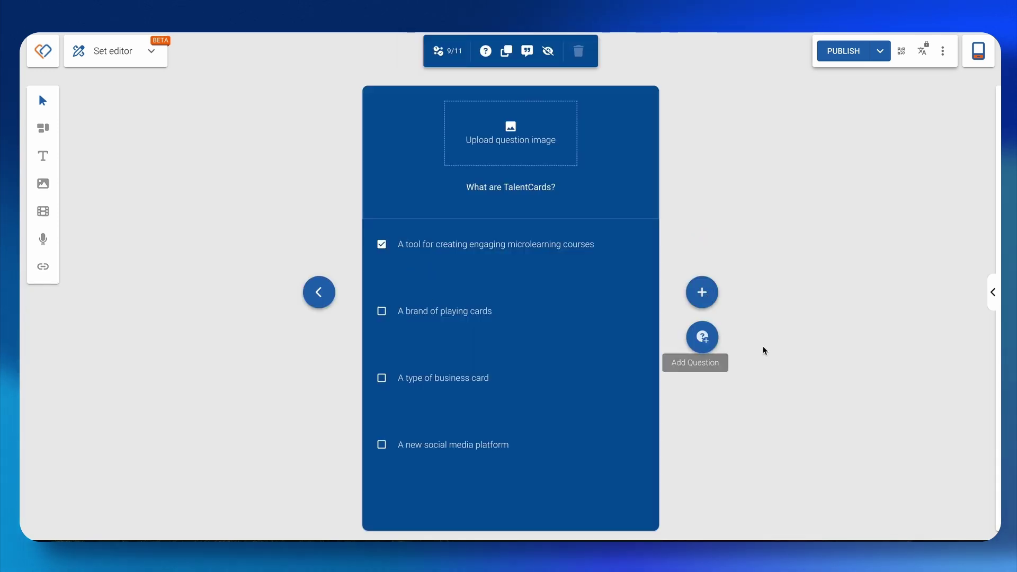
pyautogui.click(702, 295)
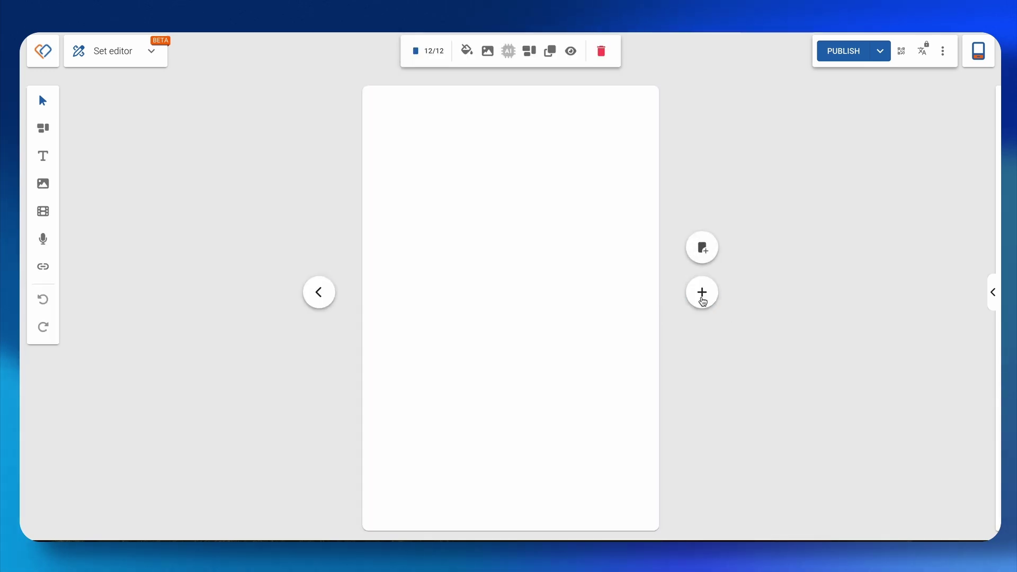
# Add an empty quiz after the new blank card.
pyautogui.click(702, 248)
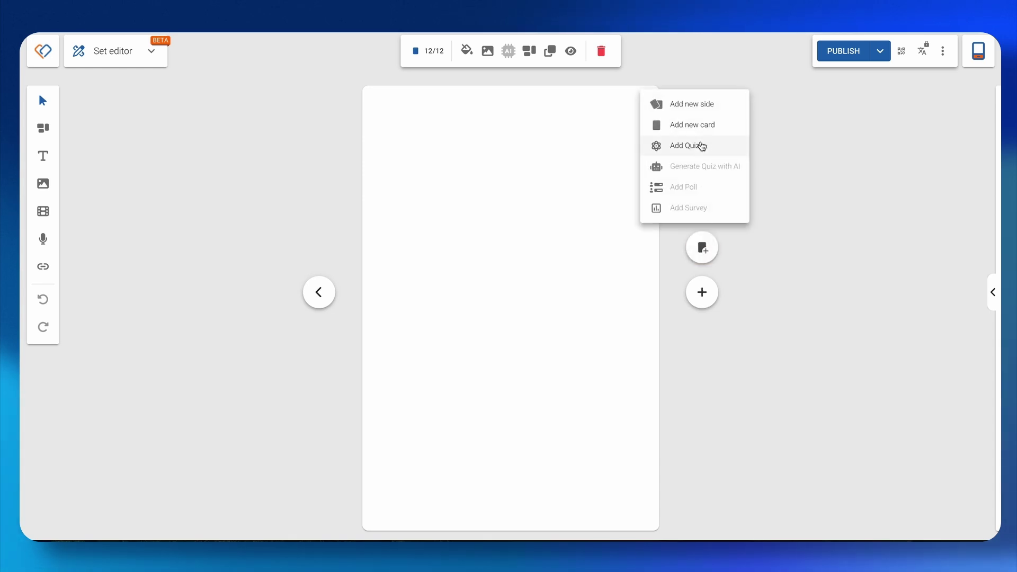
pyautogui.click(692, 151)
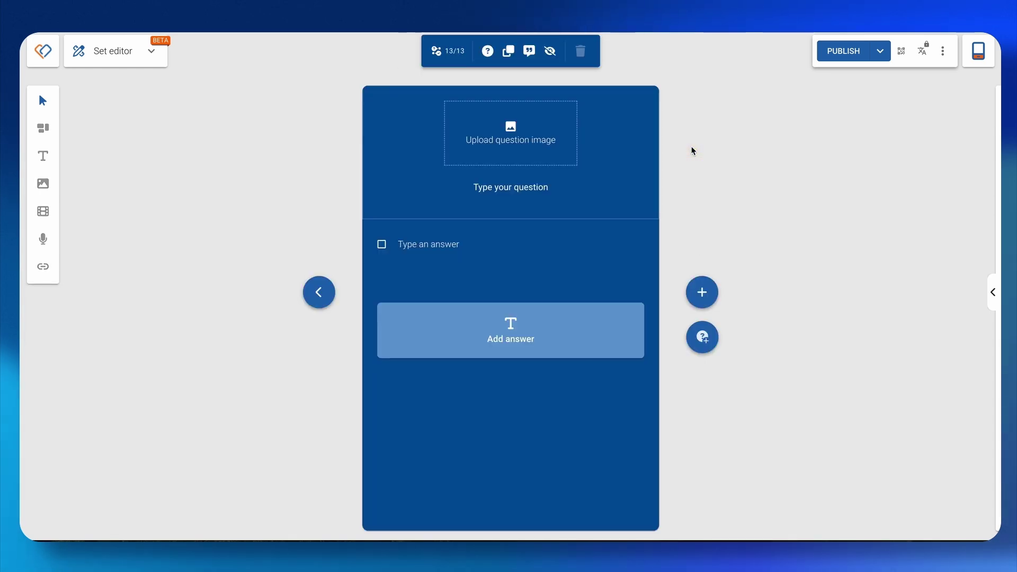
# Add the "Best LMS for Employees" YouTube video and an empty text box to the blank card before the empty quiz.
pyautogui.click(319, 292)
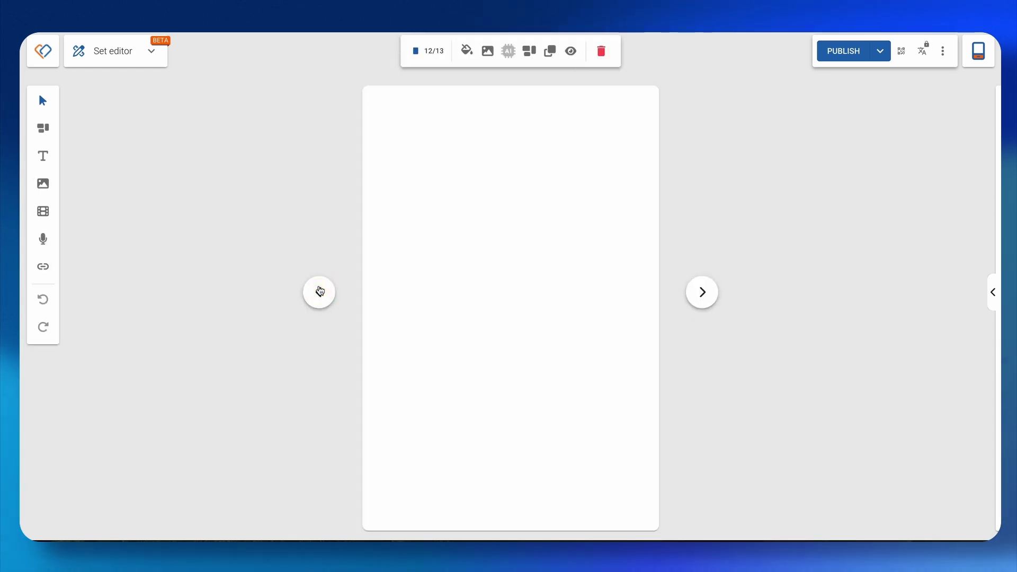
pyautogui.click(319, 290)
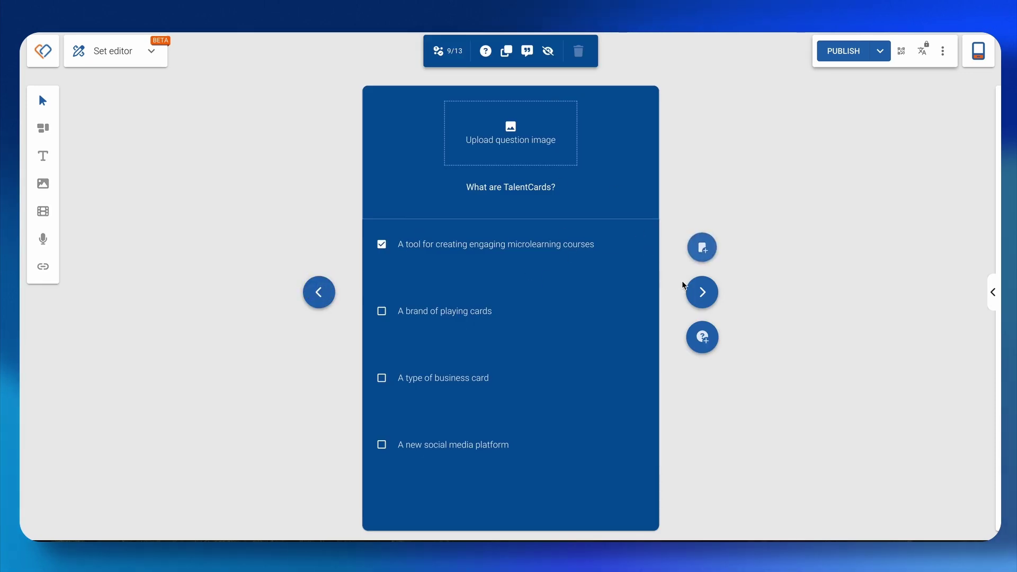
pyautogui.click(703, 291)
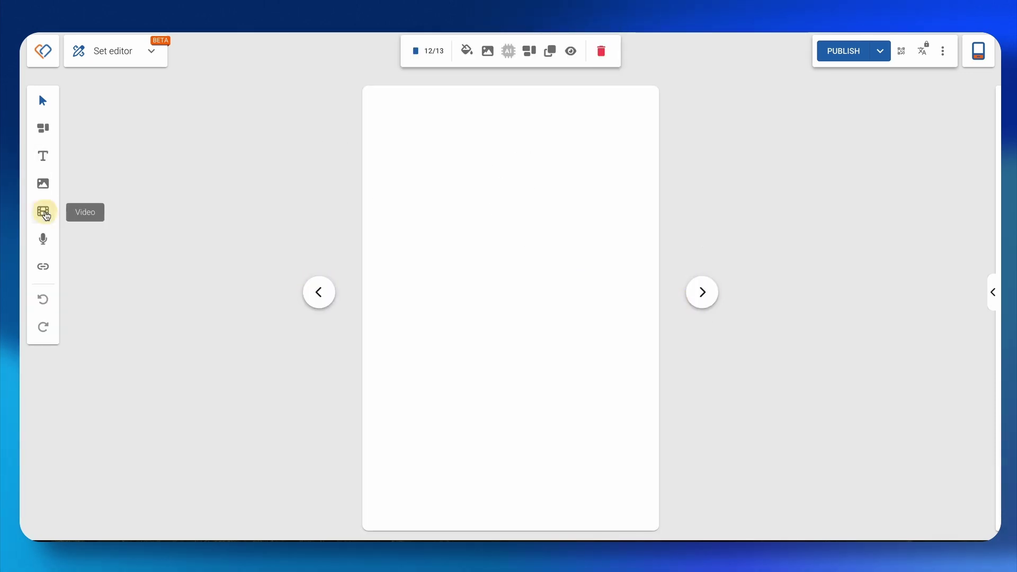
pyautogui.click(44, 213)
pyautogui.click(123, 201)
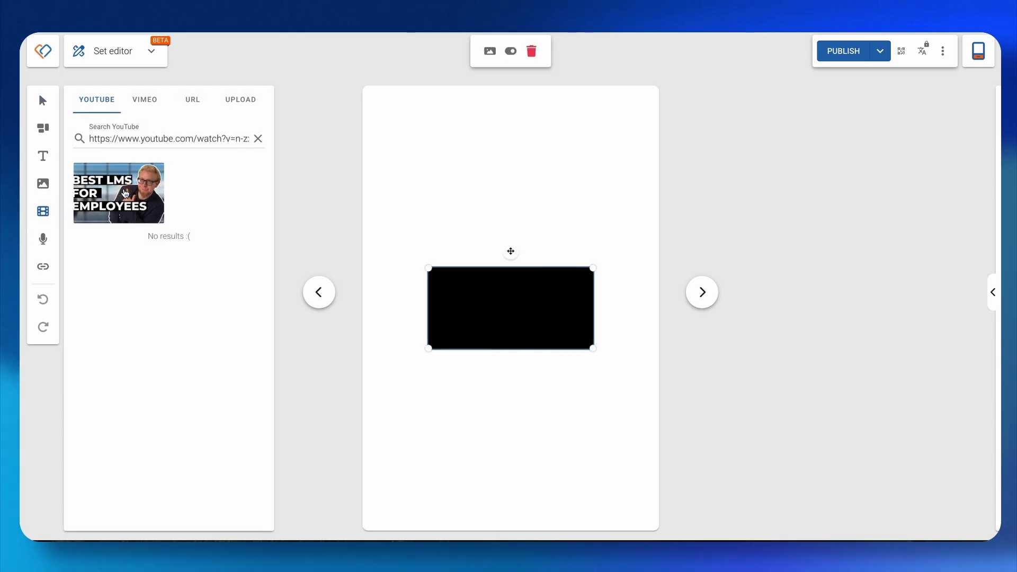
pyautogui.click(43, 155)
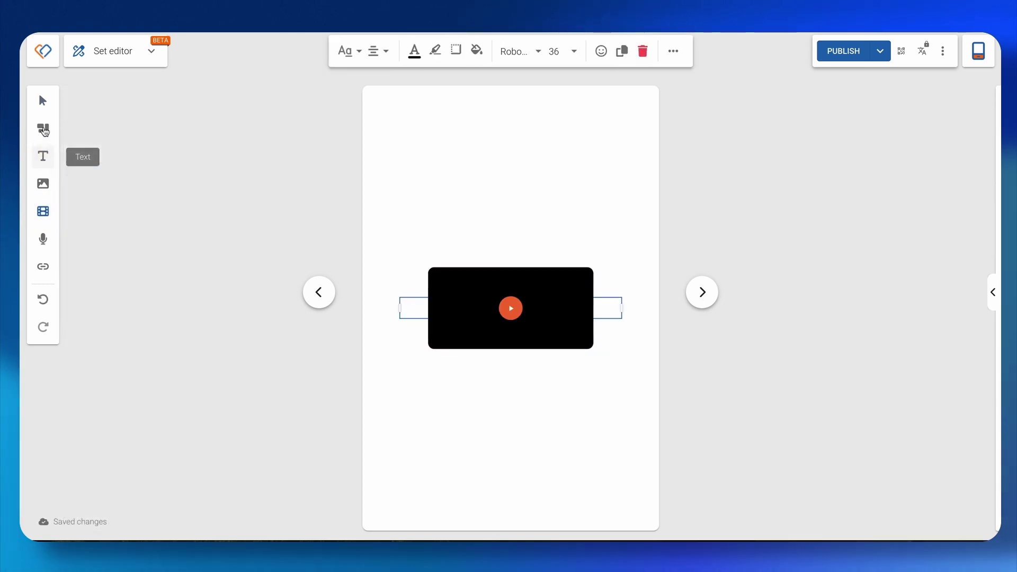
# Try the Internet Privacy template on the card before the empty quiz, and replace it with the "Welcome to the Team" template.
pyautogui.click(43, 129)
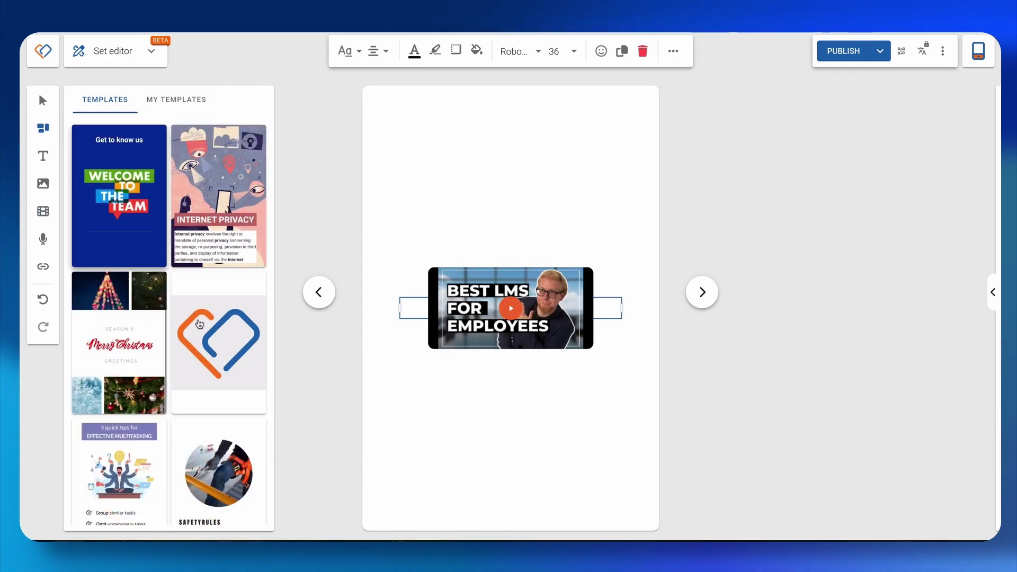
pyautogui.click(227, 143)
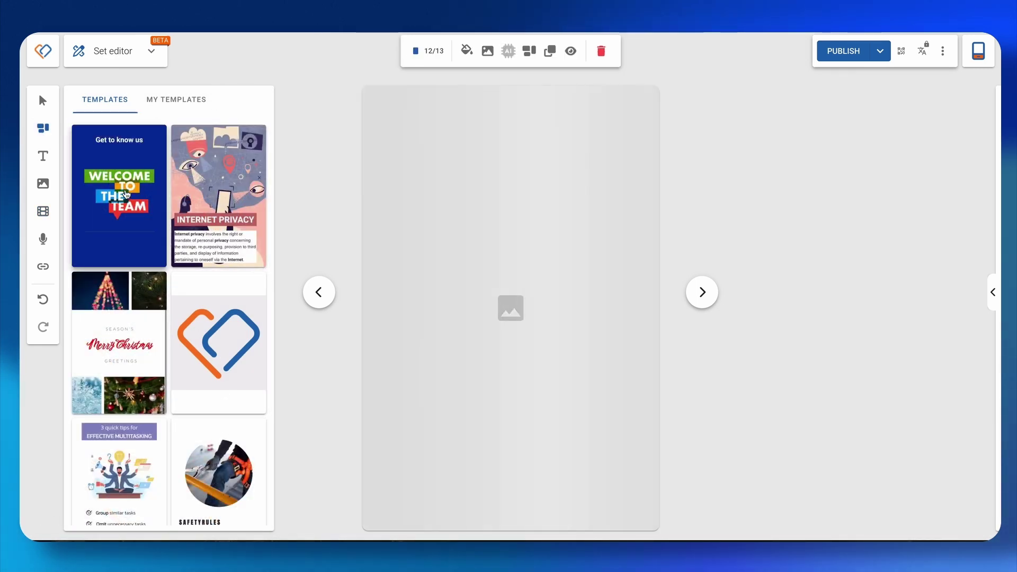
pyautogui.click(126, 194)
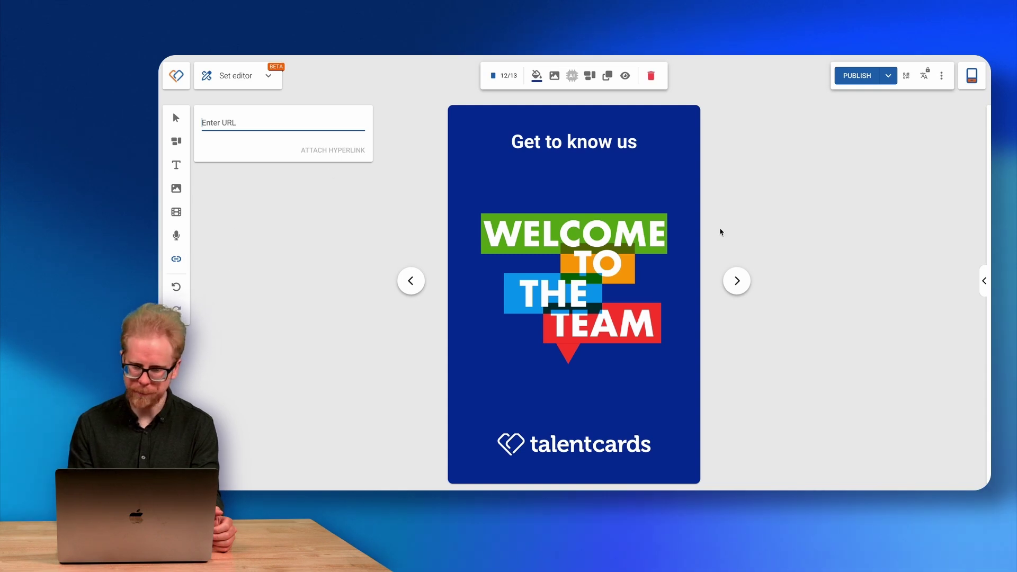
# Add another blank card after the empty quiz at the end of the set.
pyautogui.click(736, 280)
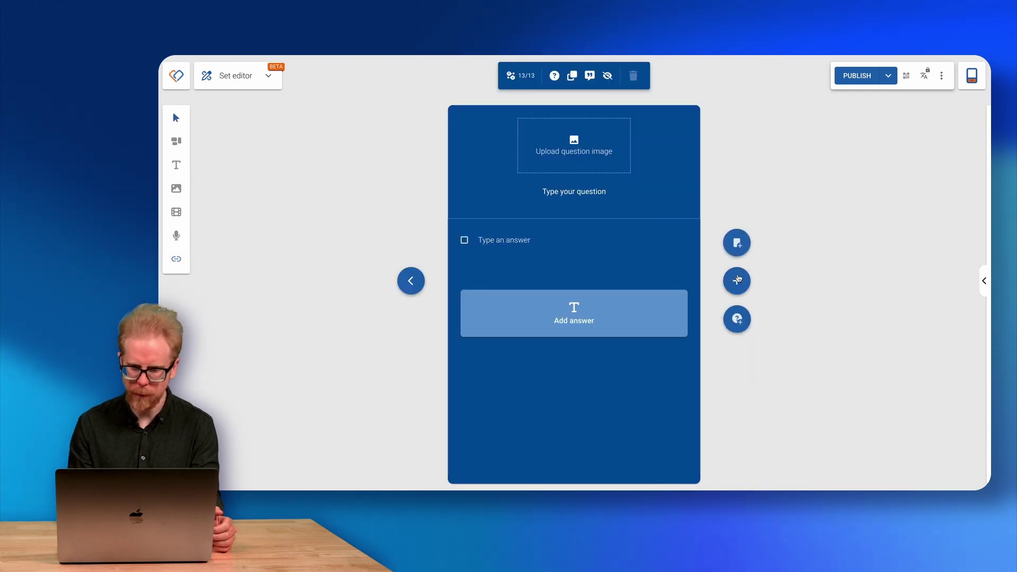
pyautogui.click(738, 281)
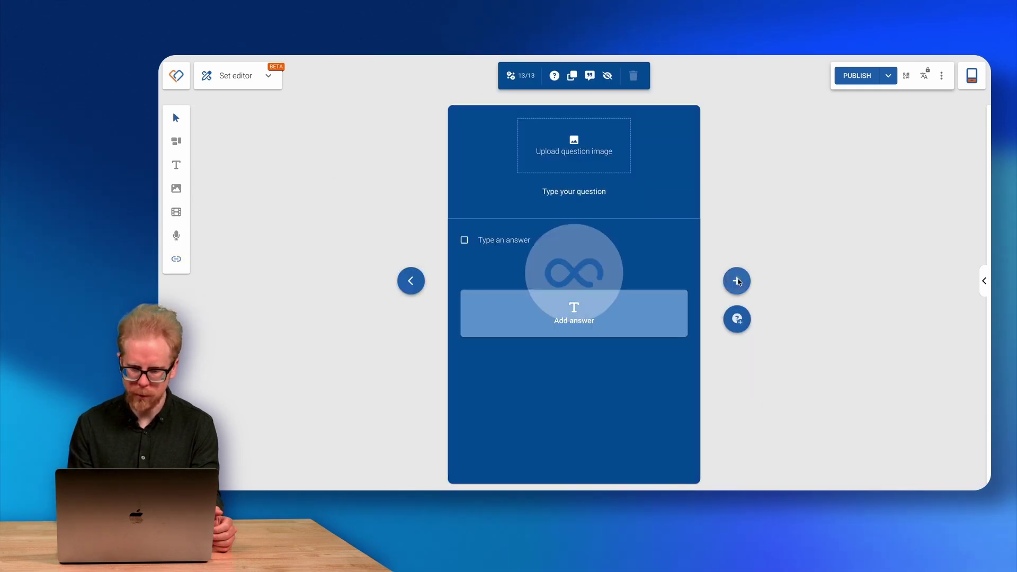
pyautogui.click(736, 243)
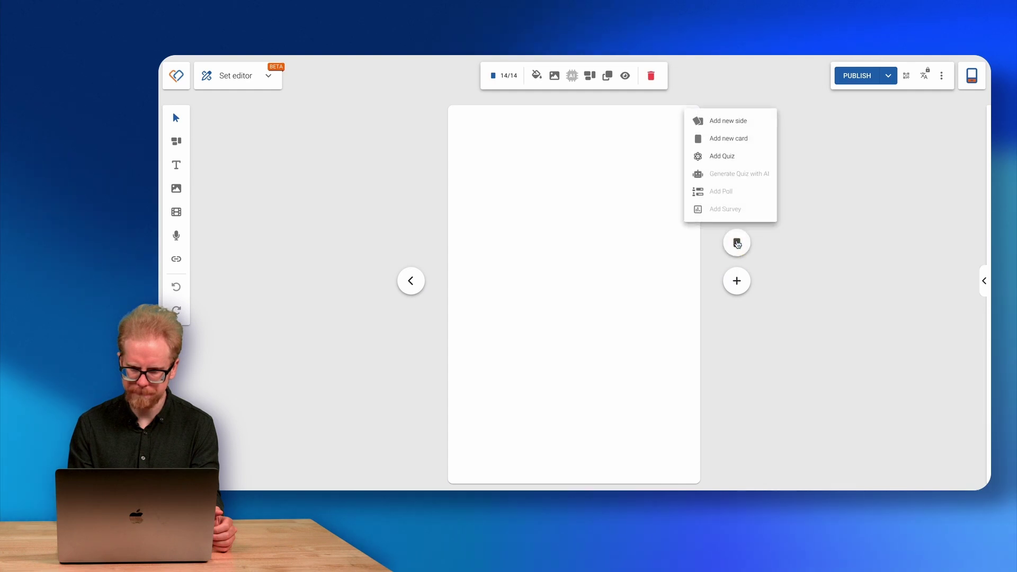
pyautogui.click(853, 192)
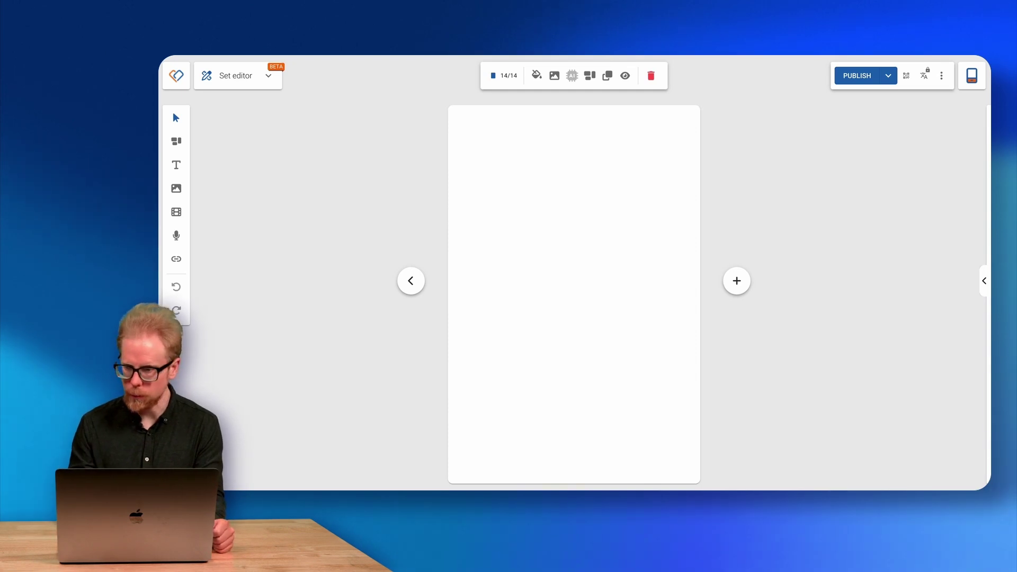
# Preview the course on the simulated phone, playing the video on the first card and the audio on the second.
pyautogui.click(980, 78)
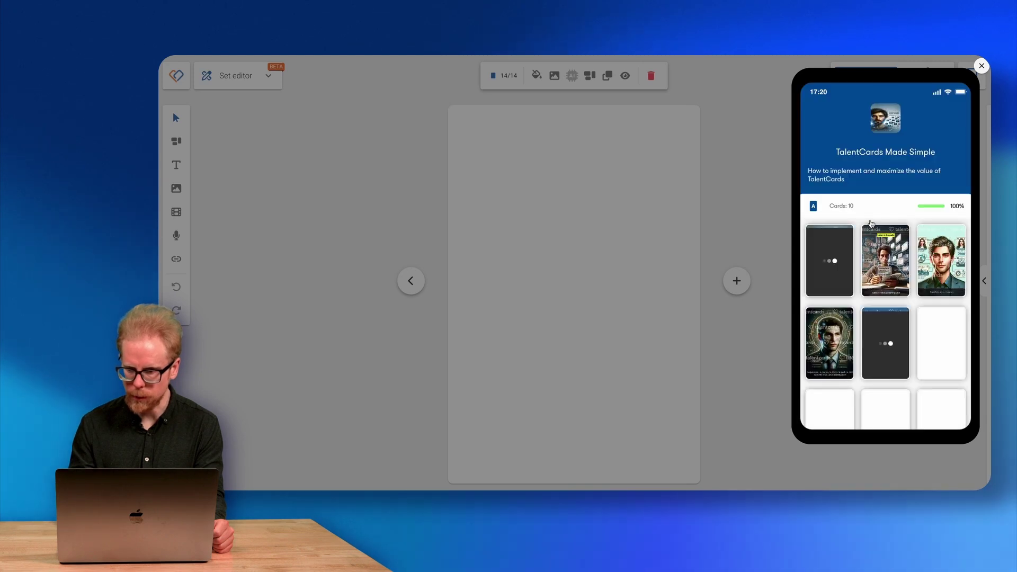
pyautogui.click(830, 259)
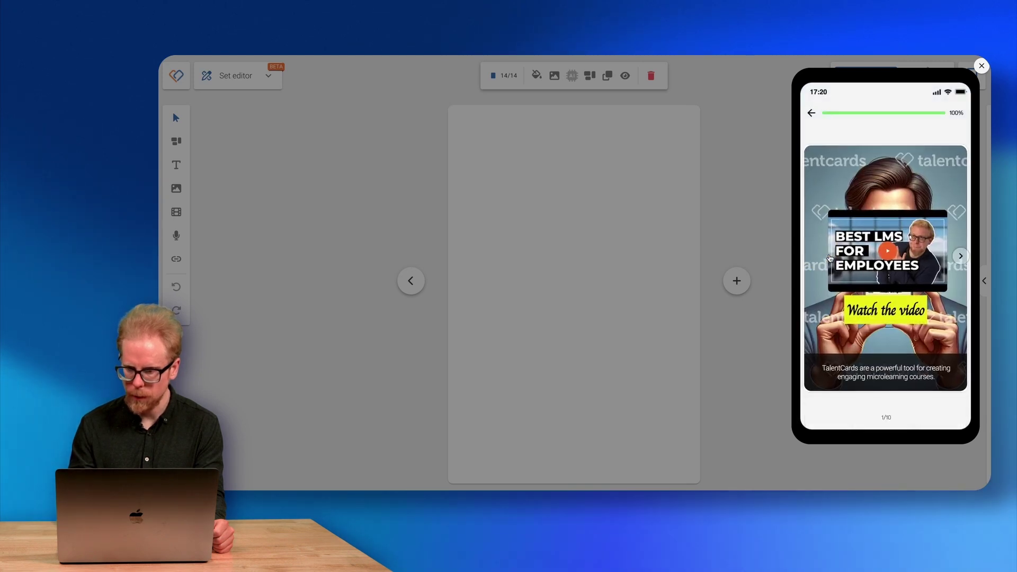
pyautogui.click(892, 255)
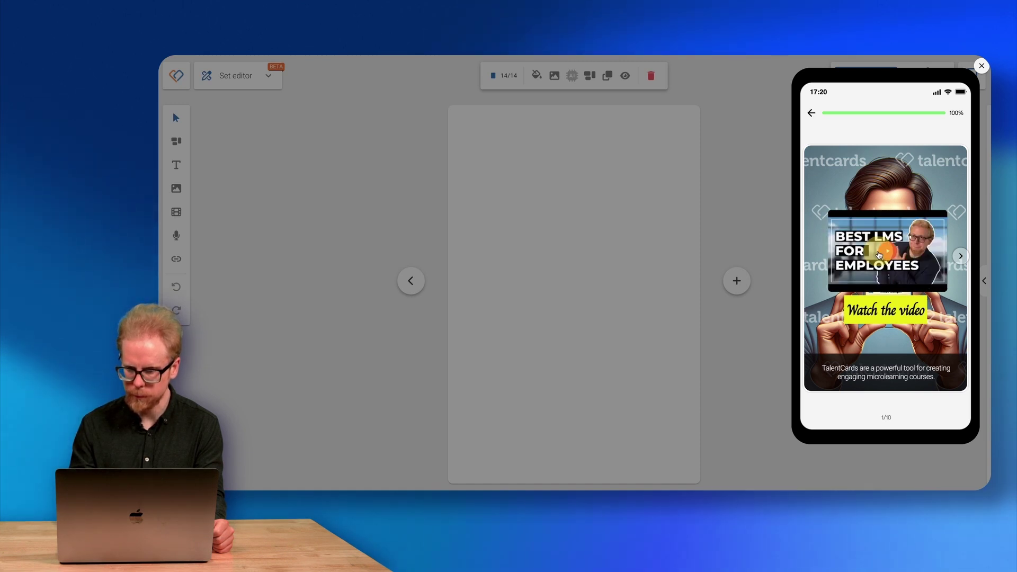
pyautogui.click(962, 257)
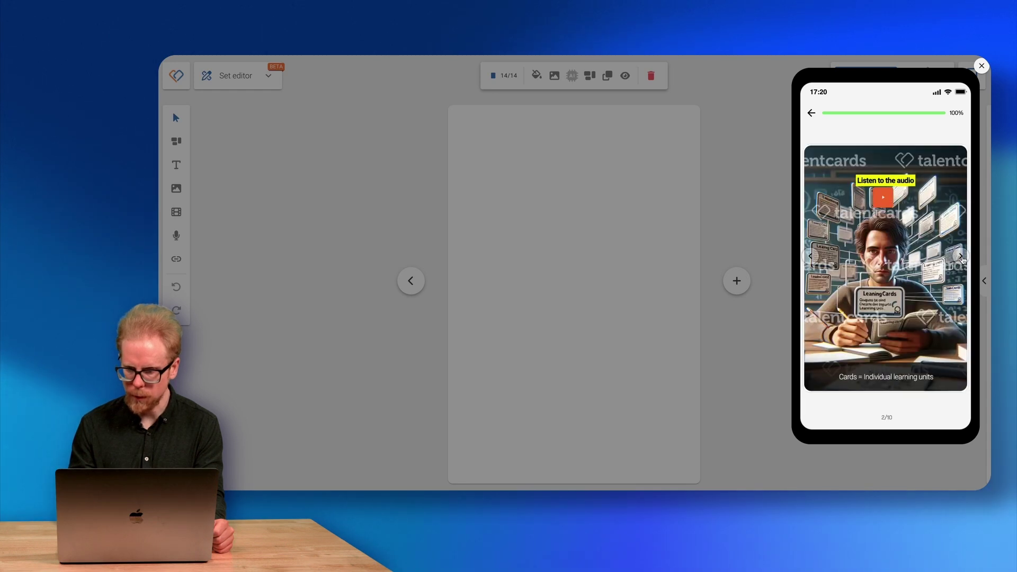
pyautogui.click(883, 198)
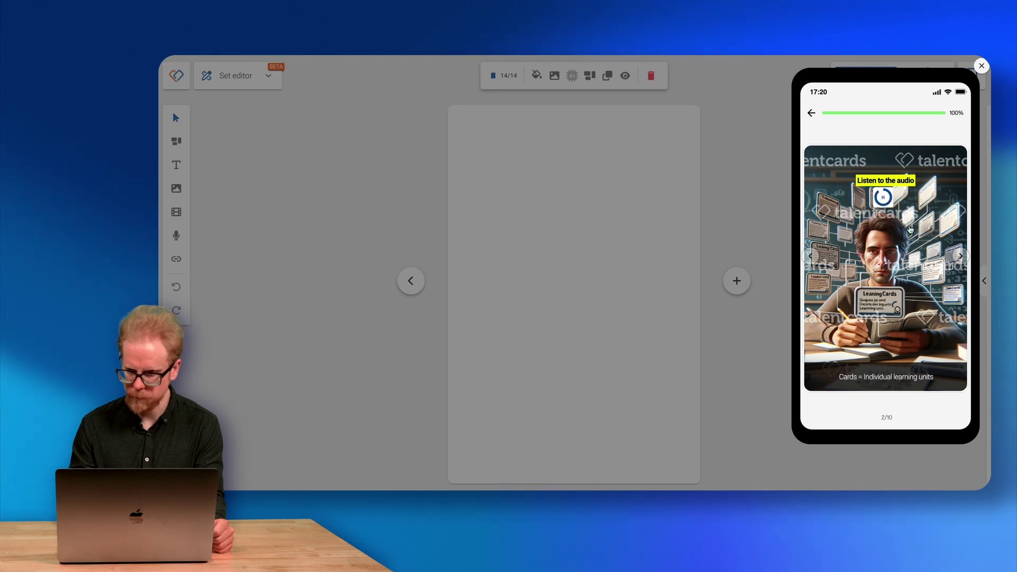
# Page through the remaining cards in the phone preview and close it.
pyautogui.click(960, 257)
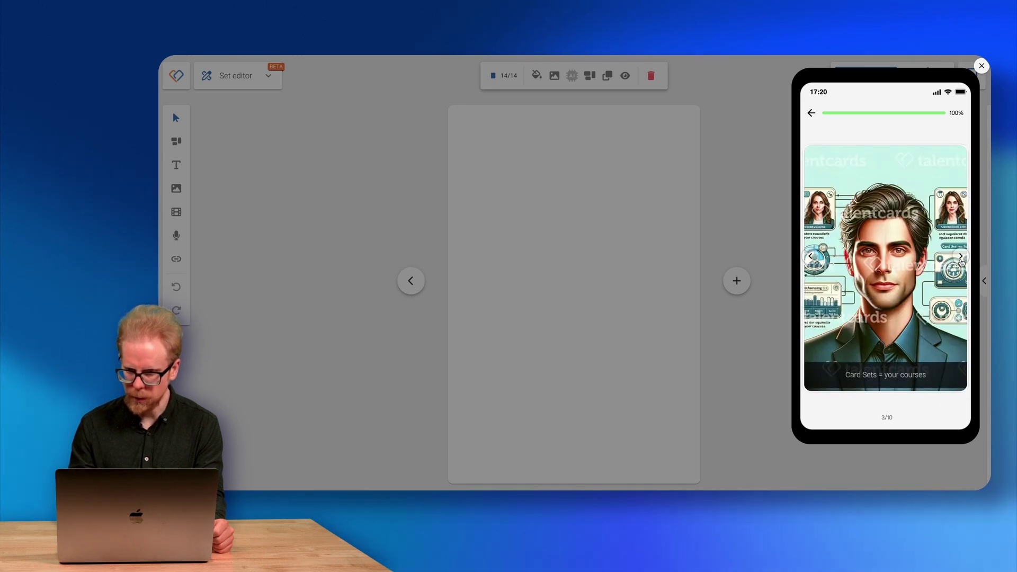
pyautogui.click(960, 257)
pyautogui.click(961, 257)
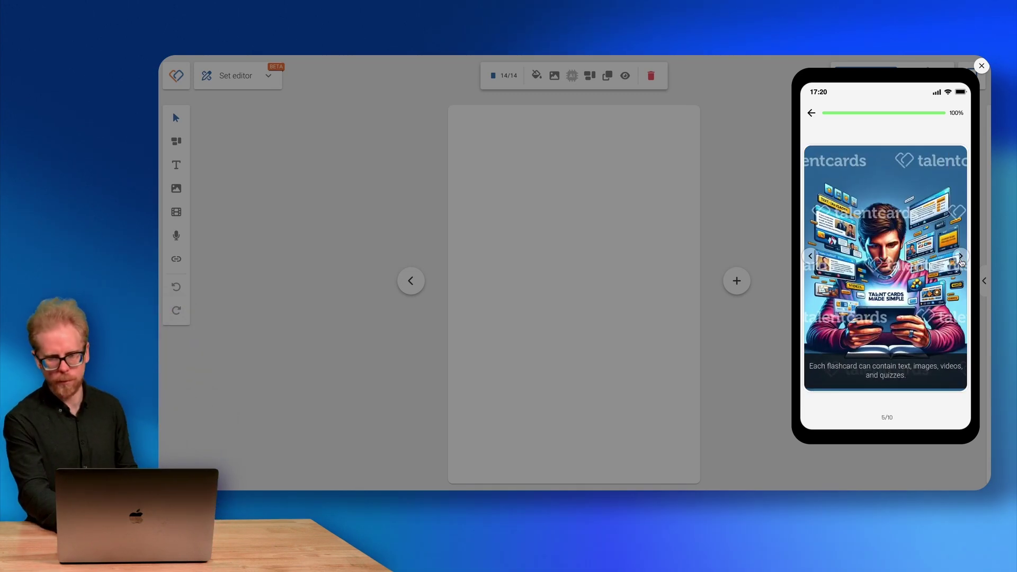
pyautogui.click(961, 258)
pyautogui.click(961, 258)
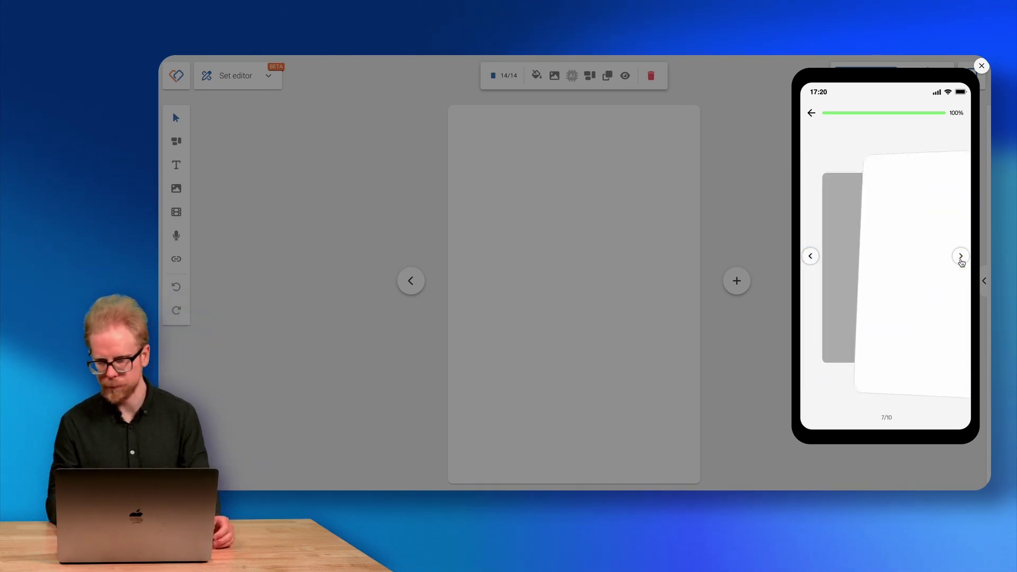
pyautogui.click(960, 258)
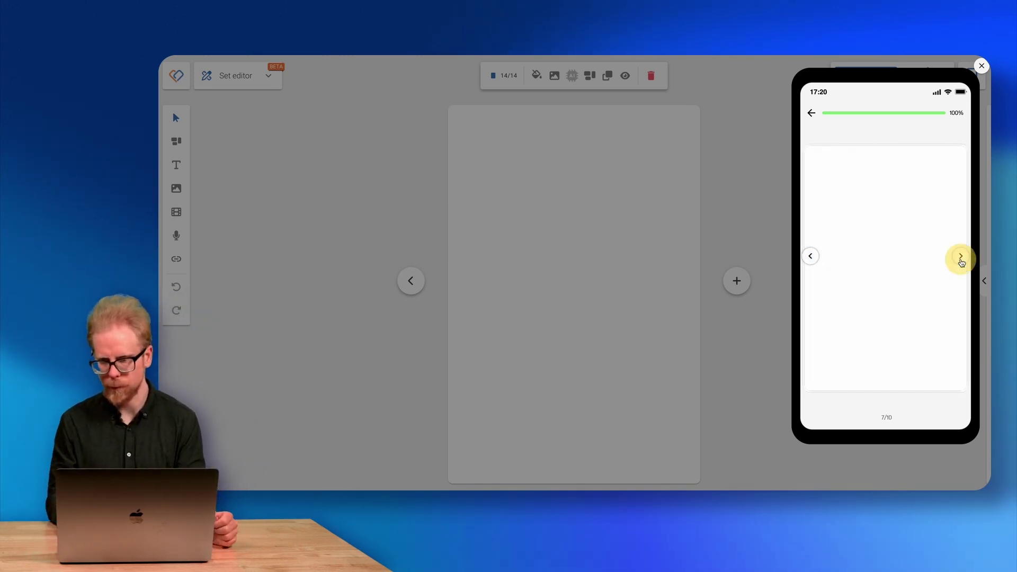
pyautogui.click(981, 69)
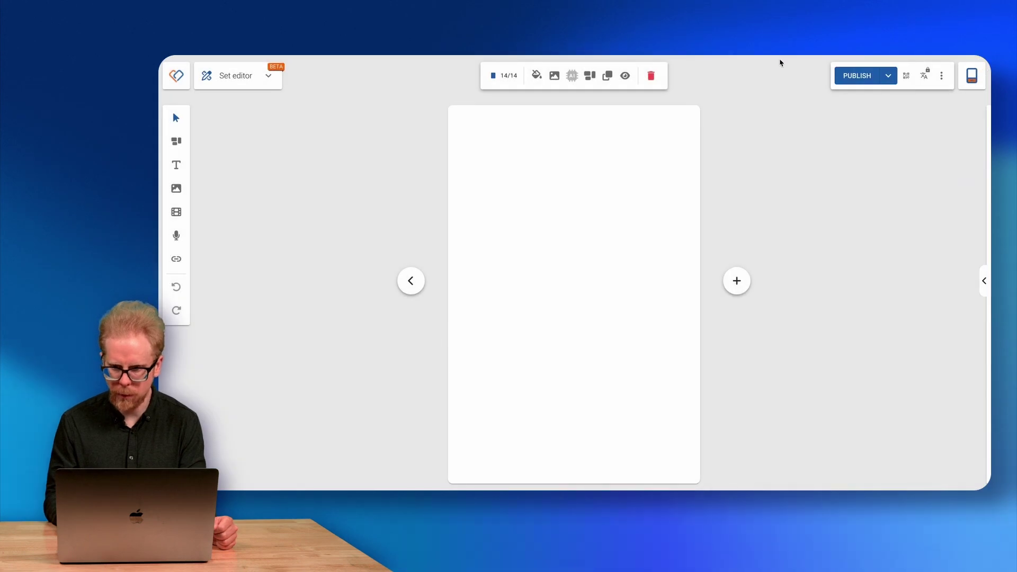
# Show the QR code for opening the card set in the mobile app.
pyautogui.click(906, 76)
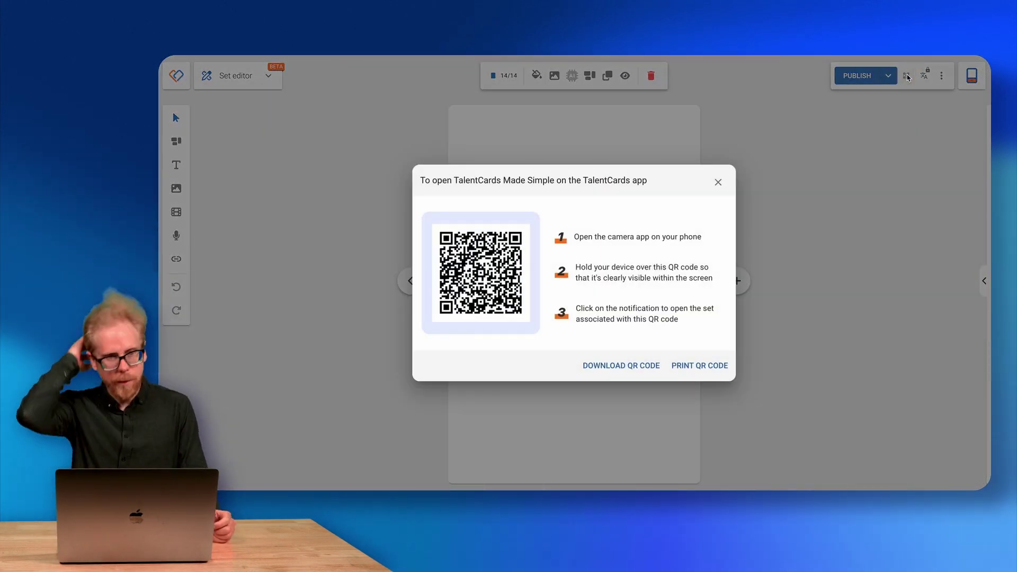